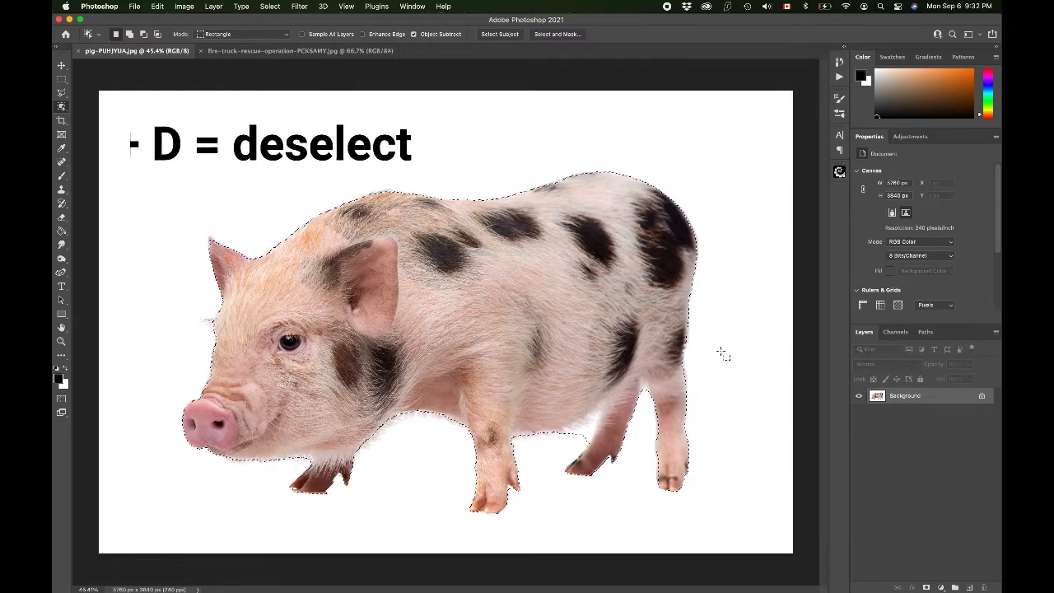
Step: Clear the old selection and paint a new Quick Selection over the whole pig with an 80 px brush in add mode
{"action": "key", "text": "ctrl+d"}
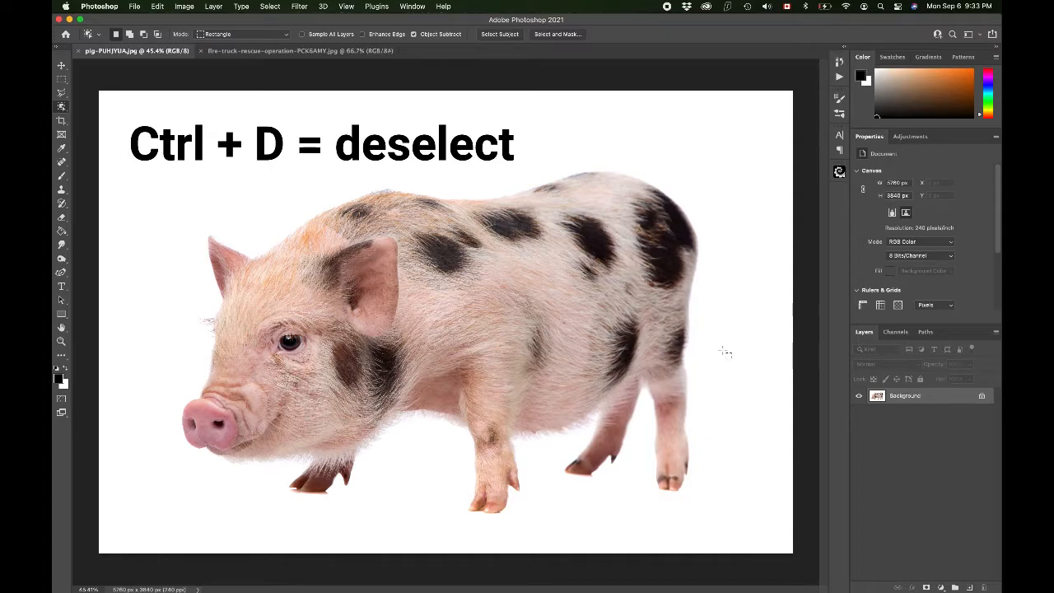
{"action": "right_click", "coordinate": [60, 106]}
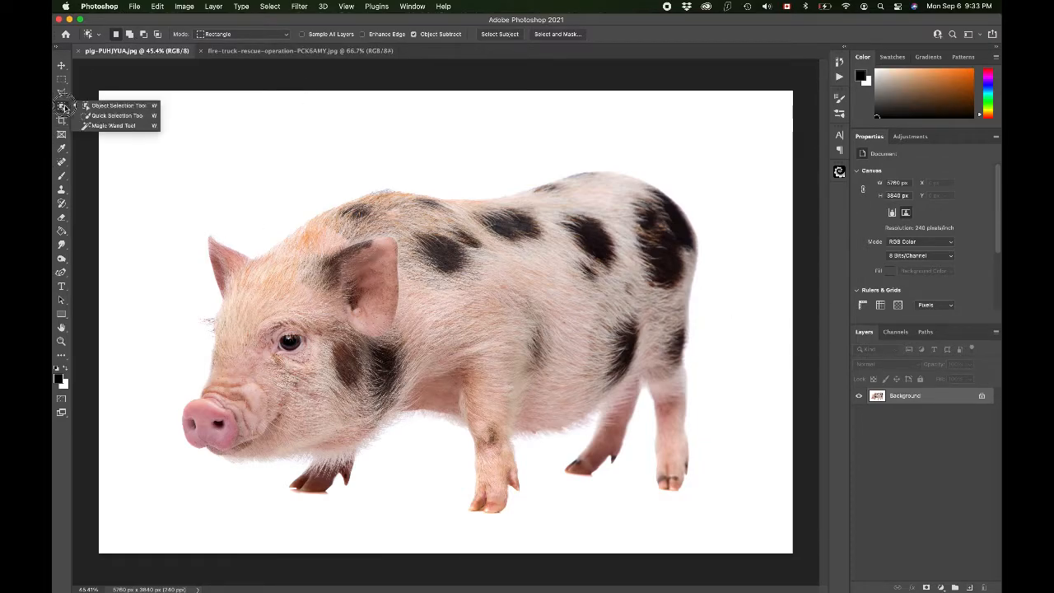
{"action": "left_click", "coordinate": [116, 115]}
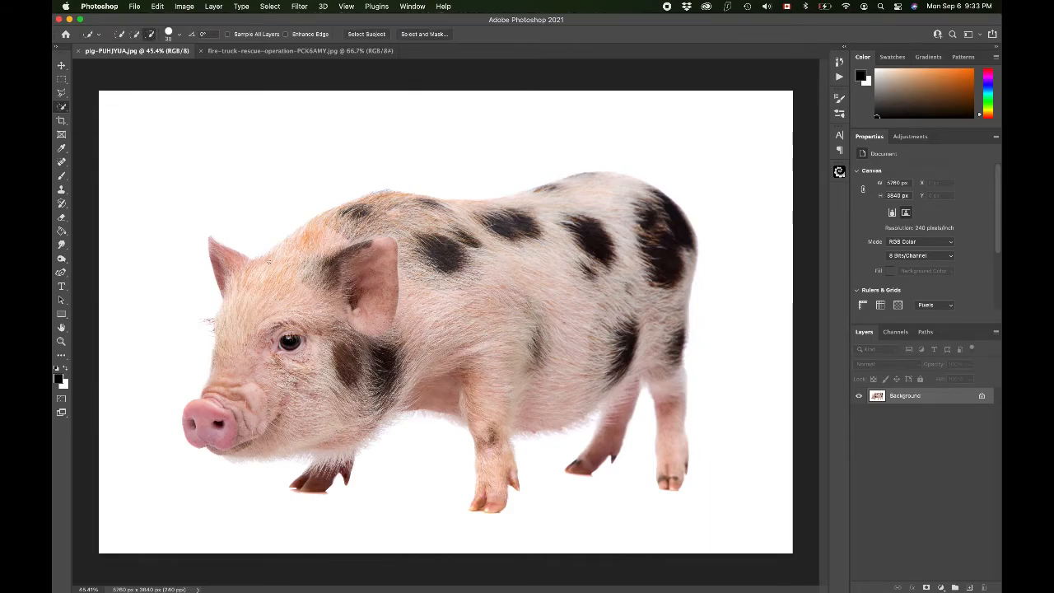
{"action": "key", "text": "bracketright"}
{"action": "key", "text": "bracketright"}
{"action": "key", "text": "bracketright"}
{"action": "right_click", "coordinate": [62, 107]}
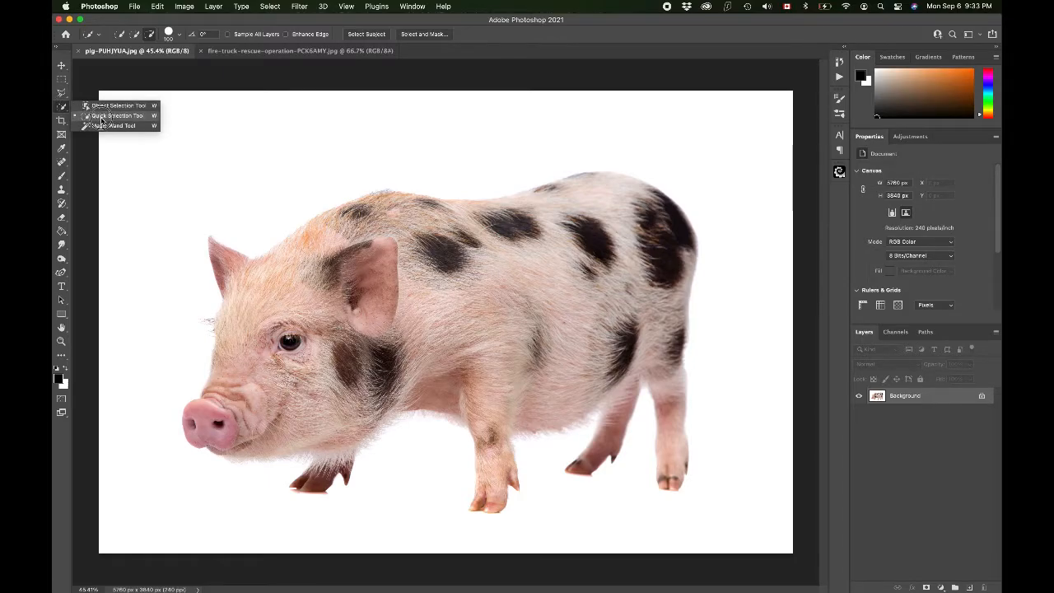
{"action": "left_click", "coordinate": [93, 117]}
{"action": "key", "text": "bracketleft"}
{"action": "key", "text": "bracketleft"}
{"action": "key", "text": "bracketleft"}
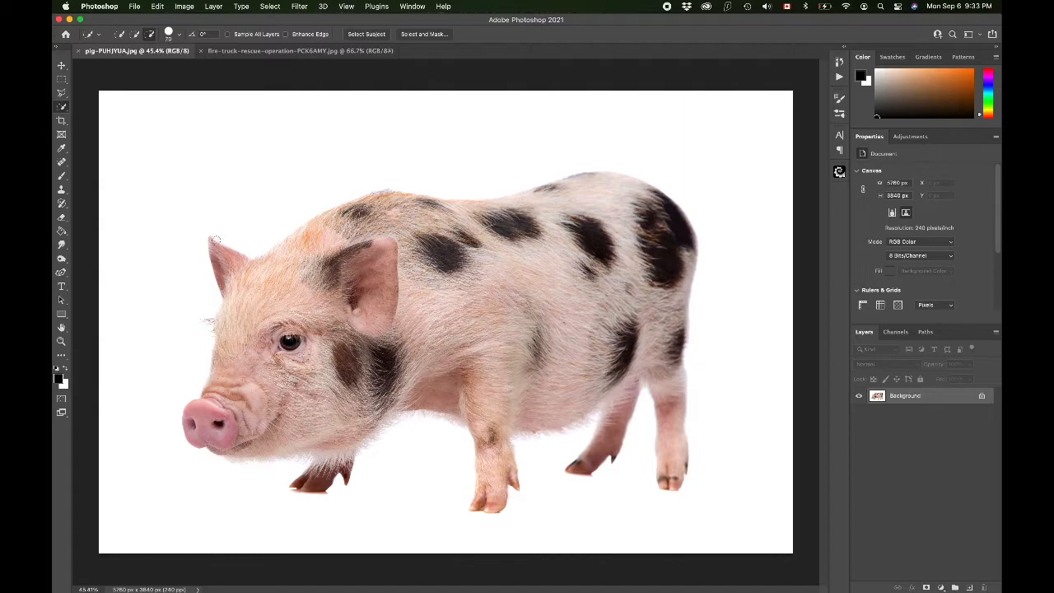
{"action": "left_click", "coordinate": [134, 34]}
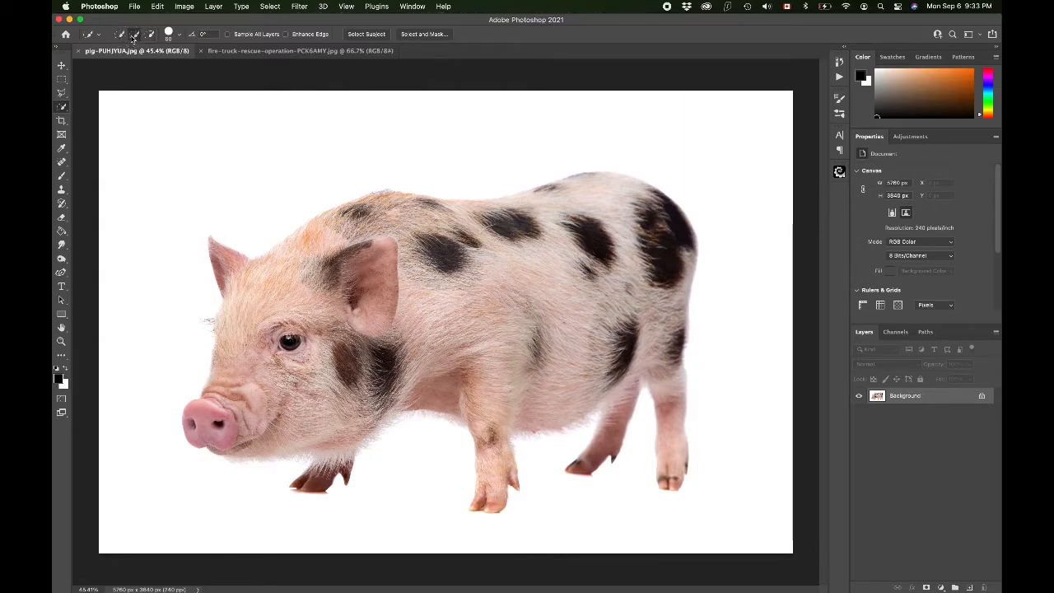
{"action": "mouse_move", "coordinate": [209, 232]}
{"action": "left_mouse_down"}
{"action": "mouse_move", "coordinate": [214, 253]}
{"action": "mouse_move", "coordinate": [259, 293]}
{"action": "mouse_move", "coordinate": [358, 236]}
{"action": "mouse_move", "coordinate": [469, 241]}
{"action": "left_mouse_up"}
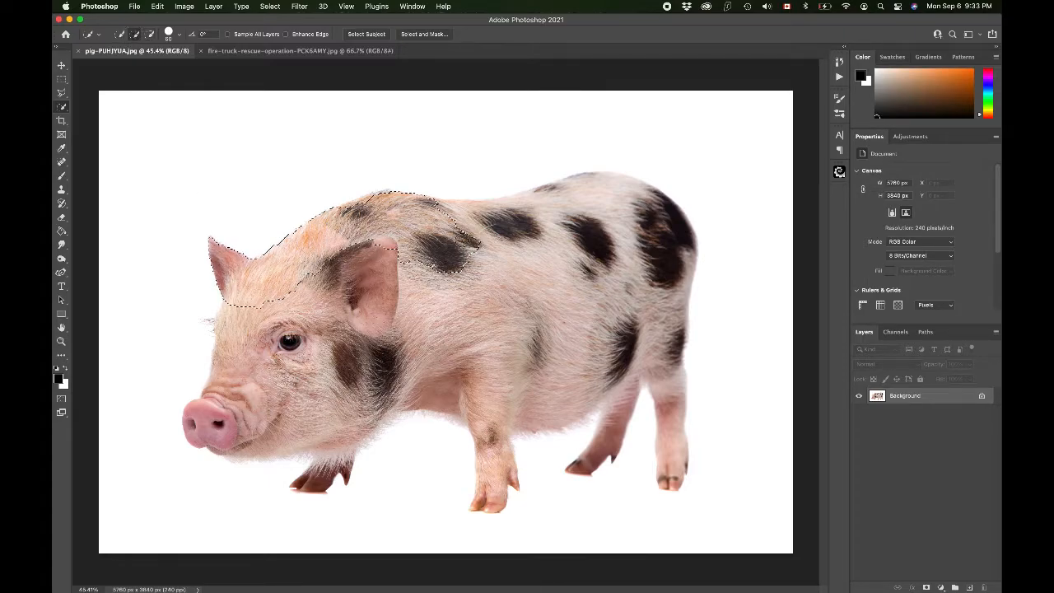
{"action": "mouse_move", "coordinate": [376, 197]}
{"action": "left_mouse_down"}
{"action": "mouse_move", "coordinate": [458, 214]}
{"action": "mouse_move", "coordinate": [647, 212]}
{"action": "mouse_move", "coordinate": [673, 286]}
{"action": "mouse_move", "coordinate": [630, 337]}
{"action": "mouse_move", "coordinate": [392, 299]}
{"action": "mouse_move", "coordinate": [518, 327]}
{"action": "mouse_move", "coordinate": [462, 389]}
{"action": "mouse_move", "coordinate": [383, 369]}
{"action": "mouse_move", "coordinate": [298, 381]}
{"action": "mouse_move", "coordinate": [267, 416]}
{"action": "mouse_move", "coordinate": [195, 423]}
{"action": "mouse_move", "coordinate": [247, 444]}
{"action": "mouse_move", "coordinate": [323, 431]}
{"action": "mouse_move", "coordinate": [314, 472]}
{"action": "mouse_move", "coordinate": [318, 464]}
{"action": "left_mouse_up"}
{"action": "left_click_drag", "start_coordinate": [494, 454], "coordinate": [494, 477]}
{"action": "mouse_move", "coordinate": [623, 384]}
{"action": "left_mouse_down"}
{"action": "mouse_move", "coordinate": [585, 455]}
{"action": "mouse_move", "coordinate": [672, 422]}
{"action": "left_mouse_up"}
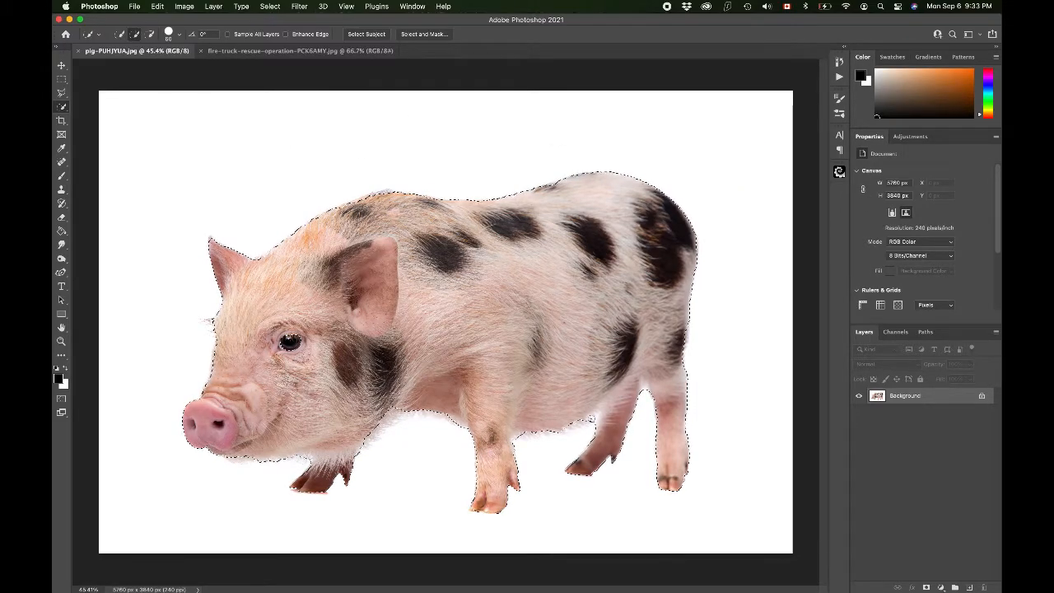
Step: Clear the quick selection of the pig
{"action": "left_click", "coordinate": [150, 34]}
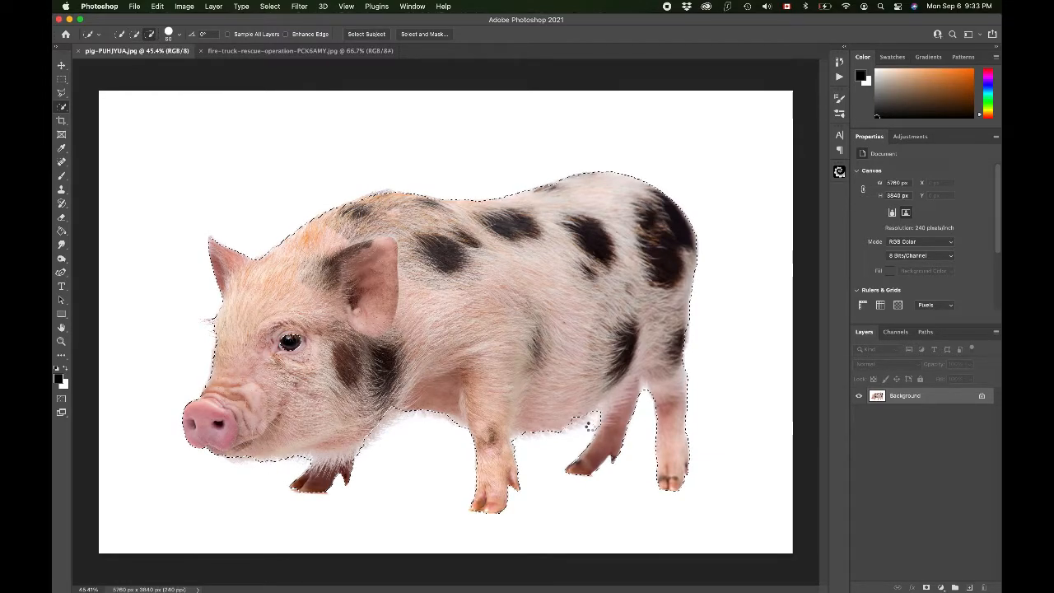
{"action": "left_click", "coordinate": [136, 35]}
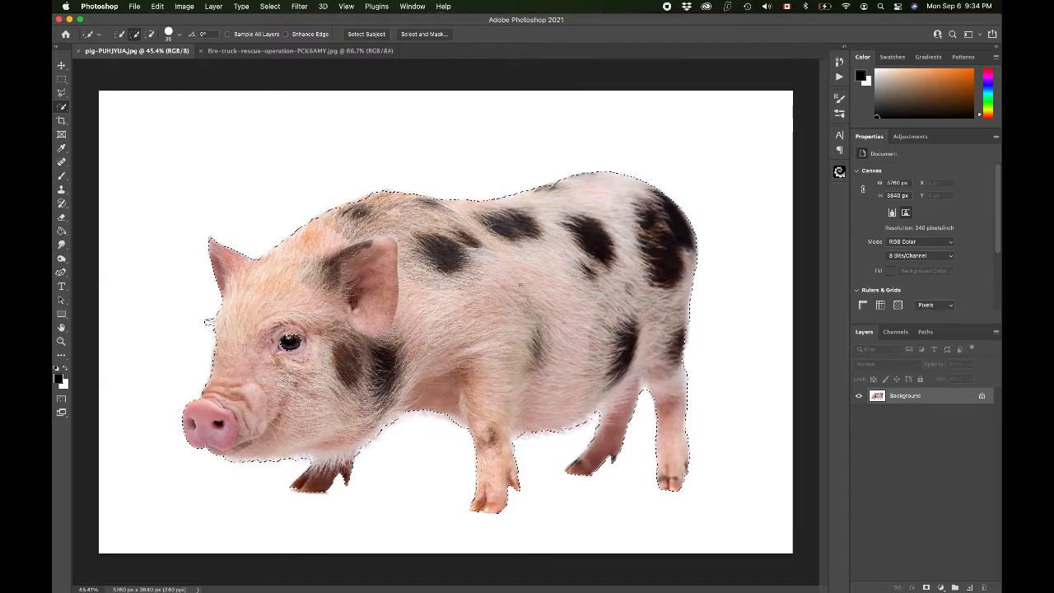
{"action": "key", "text": "super+d"}
Step: Select the pig automatically with Select Subject
{"action": "left_click", "coordinate": [274, 6]}
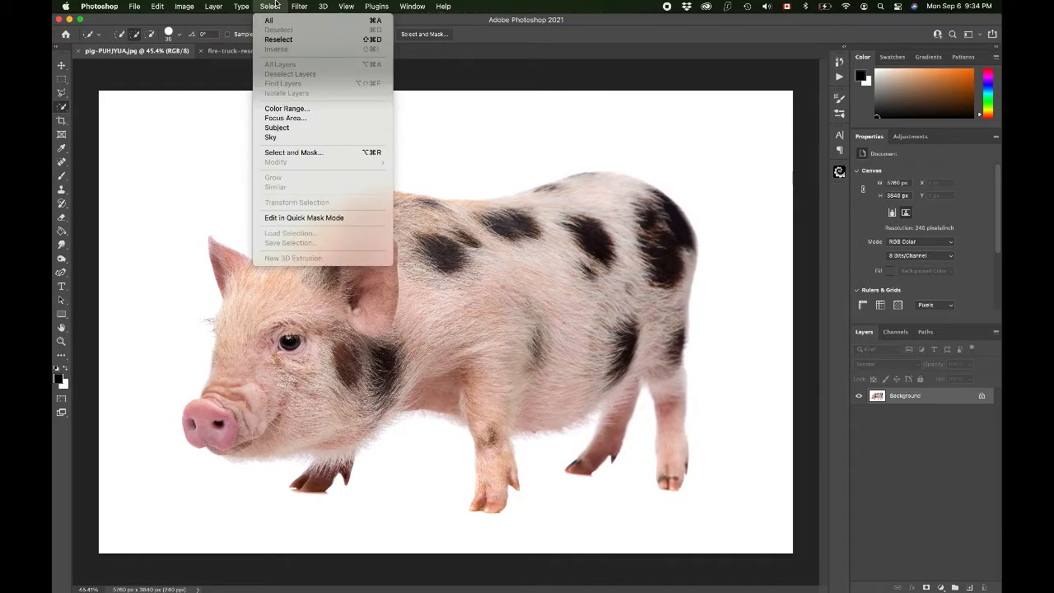
{"action": "left_click", "coordinate": [294, 128]}
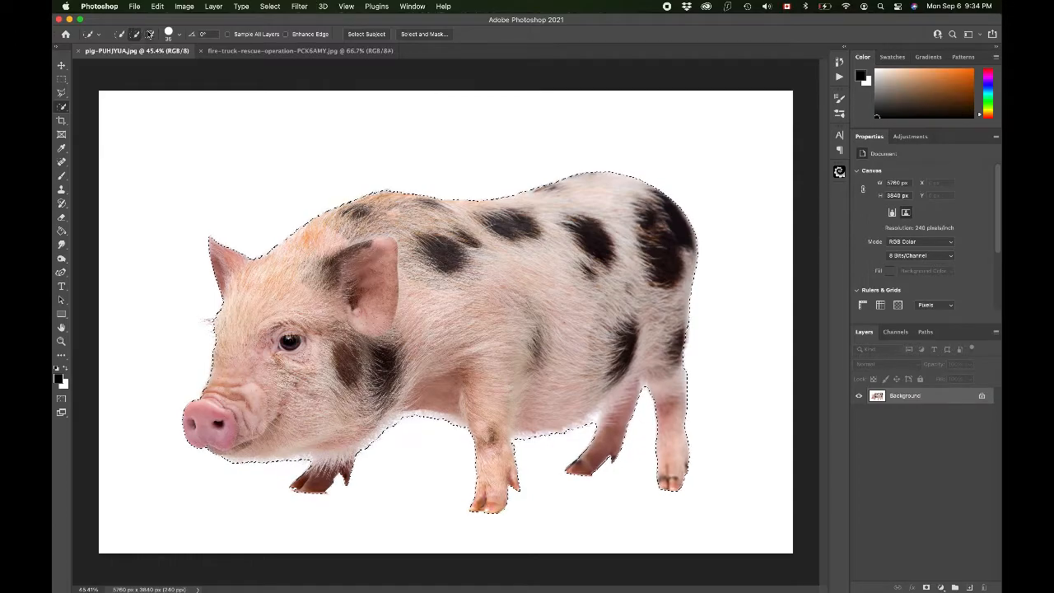
{"action": "left_click", "coordinate": [149, 34]}
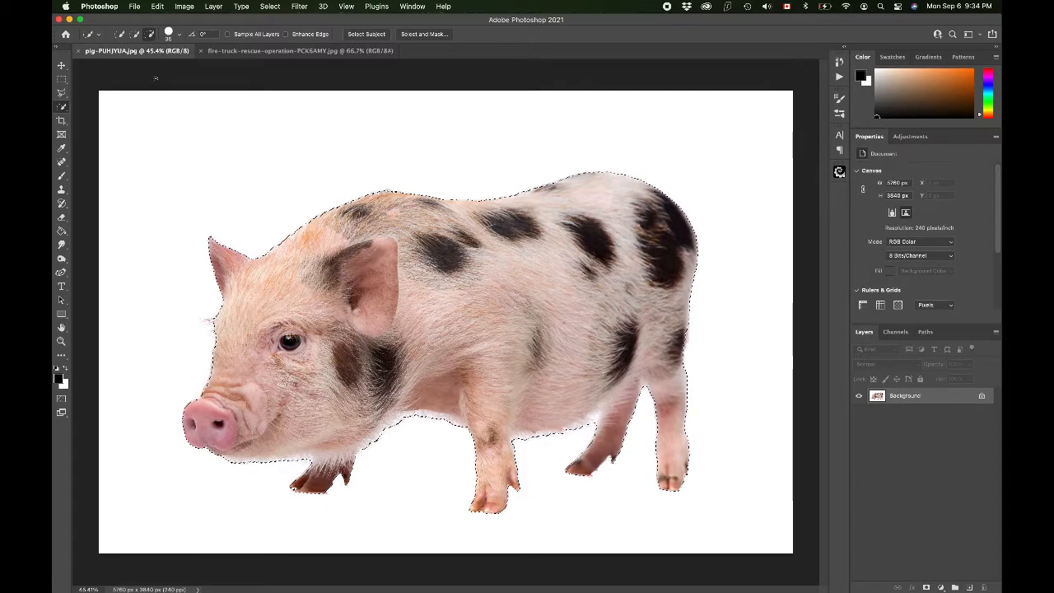
{"action": "left_click", "coordinate": [136, 34]}
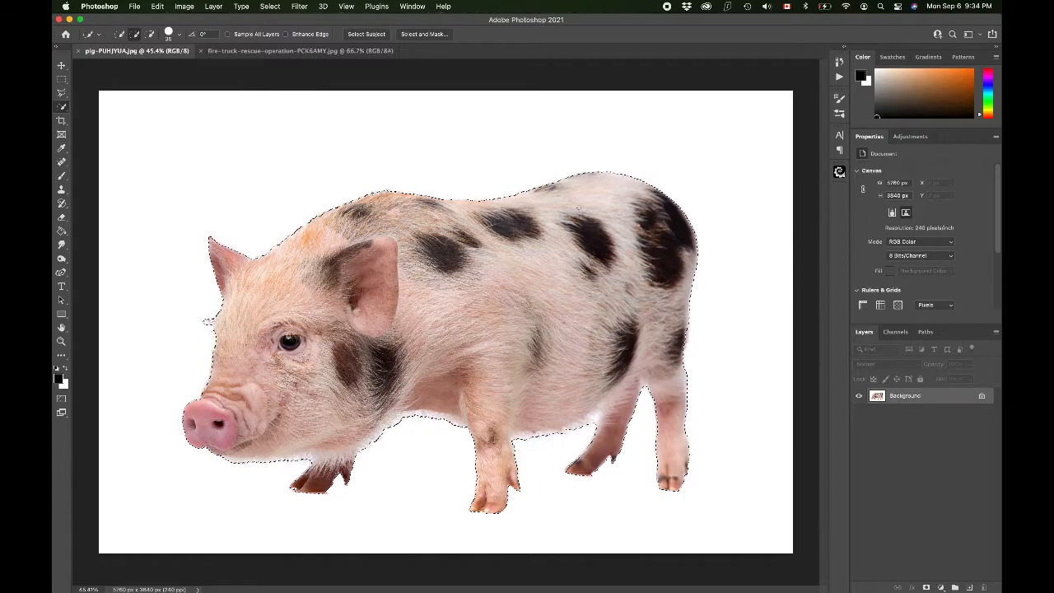
Step: Add a layer mask from the selection to hide the pig's white background
{"action": "left_click", "coordinate": [926, 588]}
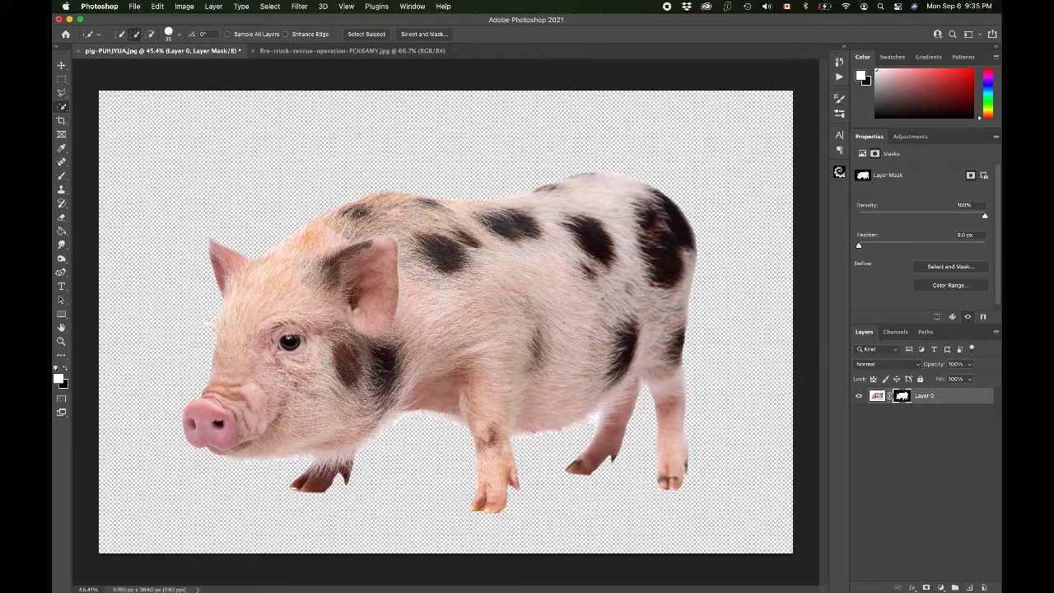
{"action": "scroll", "coordinate": [600, 300], "scroll_direction": "up", "scroll_amount": 3}
{"action": "scroll", "coordinate": [600, 300], "scroll_direction": "down", "scroll_amount": 4}
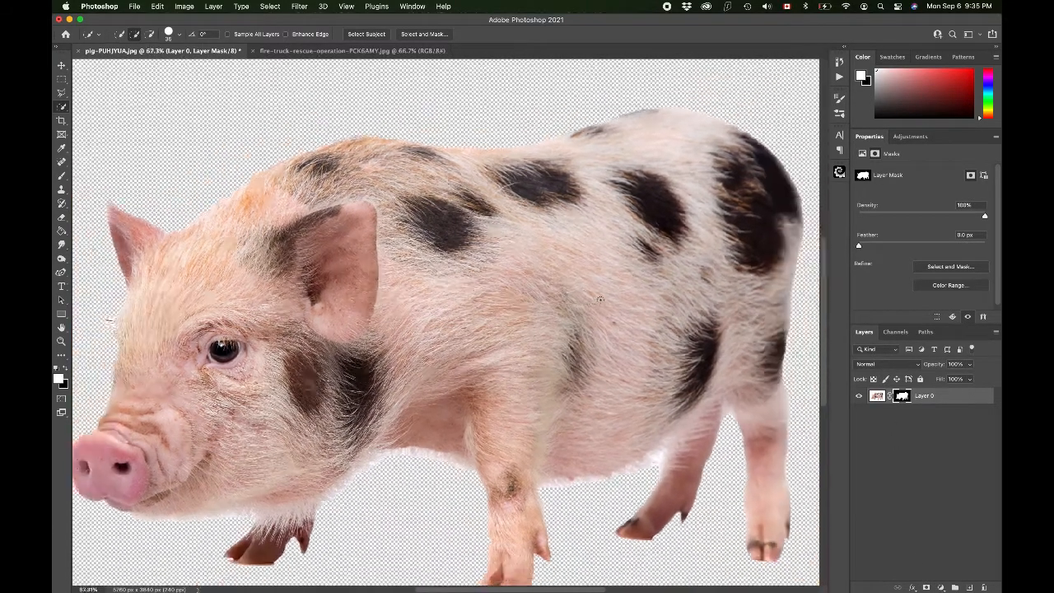
{"action": "scroll", "coordinate": [600, 300], "scroll_direction": "up", "scroll_amount": 3}
{"action": "scroll", "coordinate": [600, 300], "scroll_direction": "down", "scroll_amount": 2}
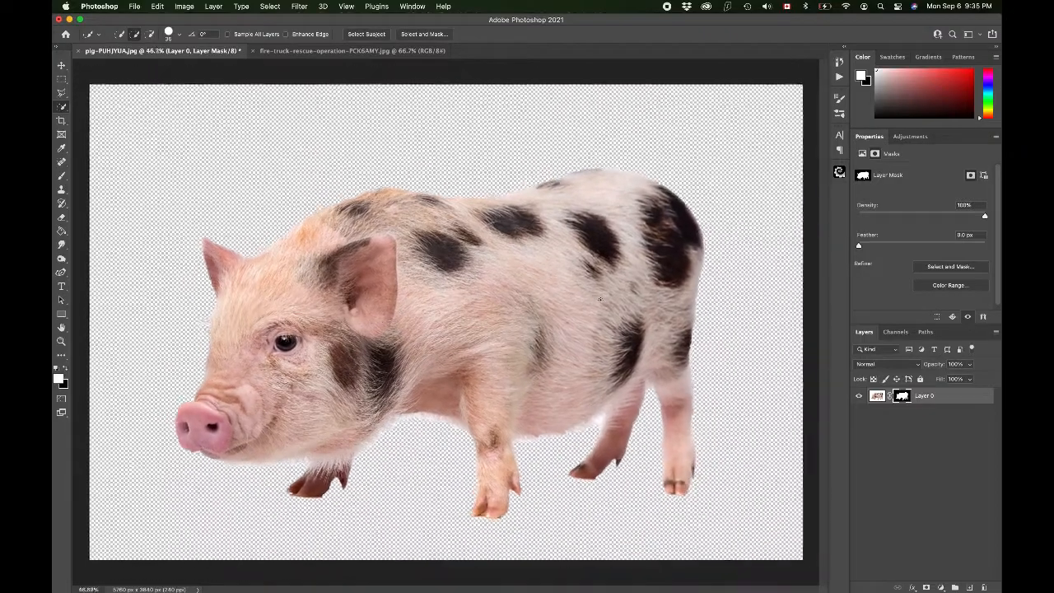
{"action": "scroll", "coordinate": [600, 299], "scroll_direction": "down", "scroll_amount": 1}
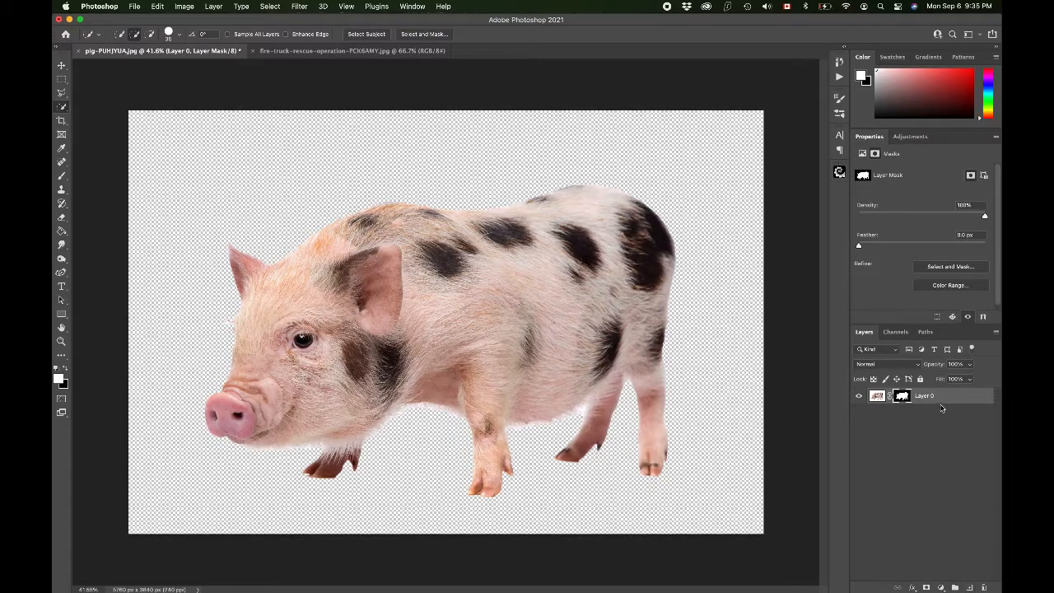
Step: Create a new blank layer and move it beneath the pig layer
{"action": "left_click", "coordinate": [969, 587]}
{"action": "left_click_drag", "start_coordinate": [912, 398], "coordinate": [910, 428]}
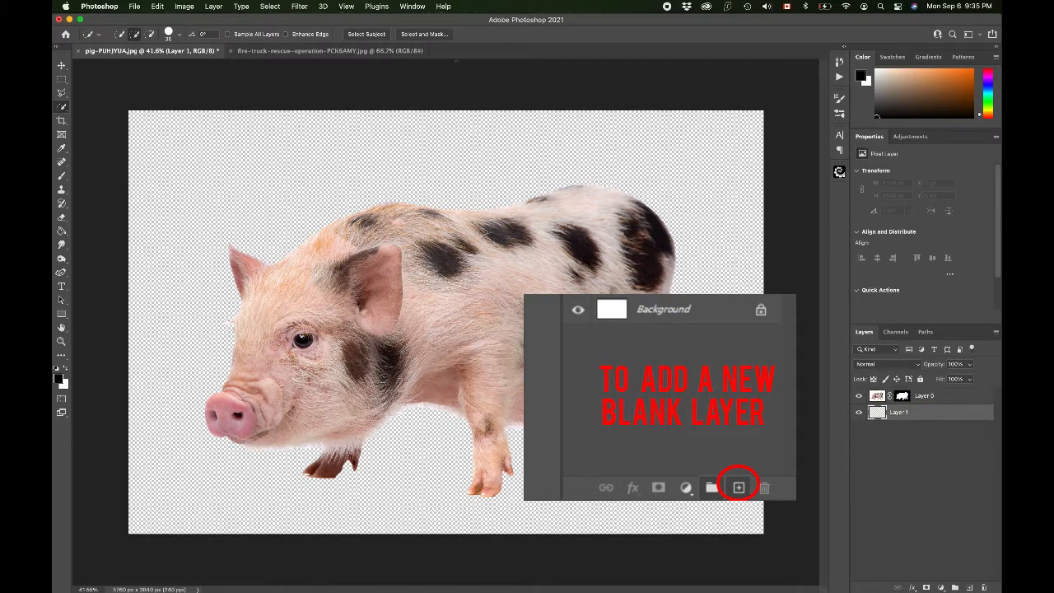
Step: Fill the new layer with black using the Paint Bucket Tool
{"action": "left_click", "coordinate": [62, 233]}
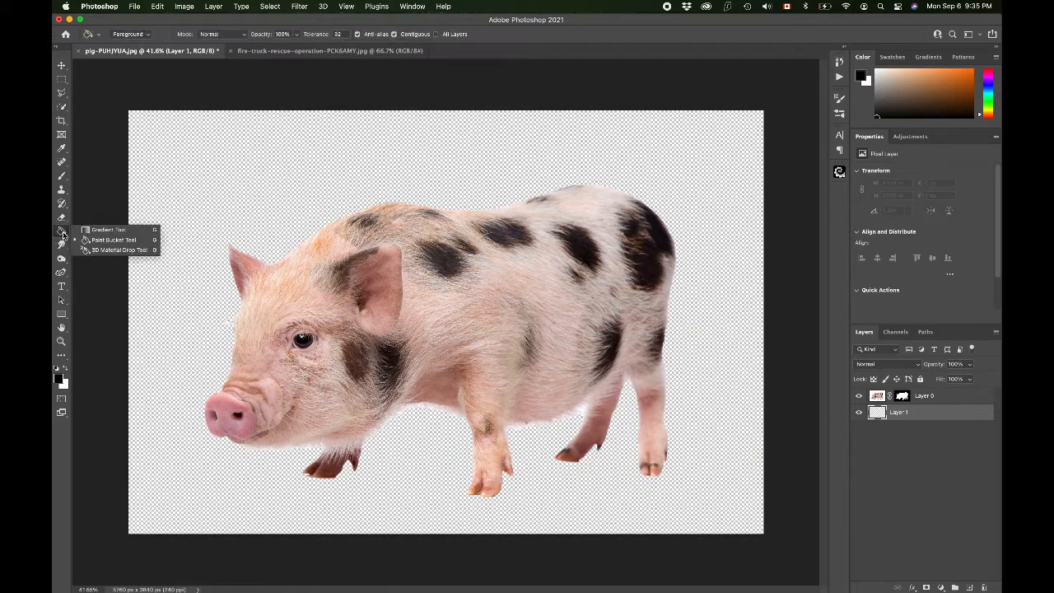
{"action": "left_click", "coordinate": [95, 240]}
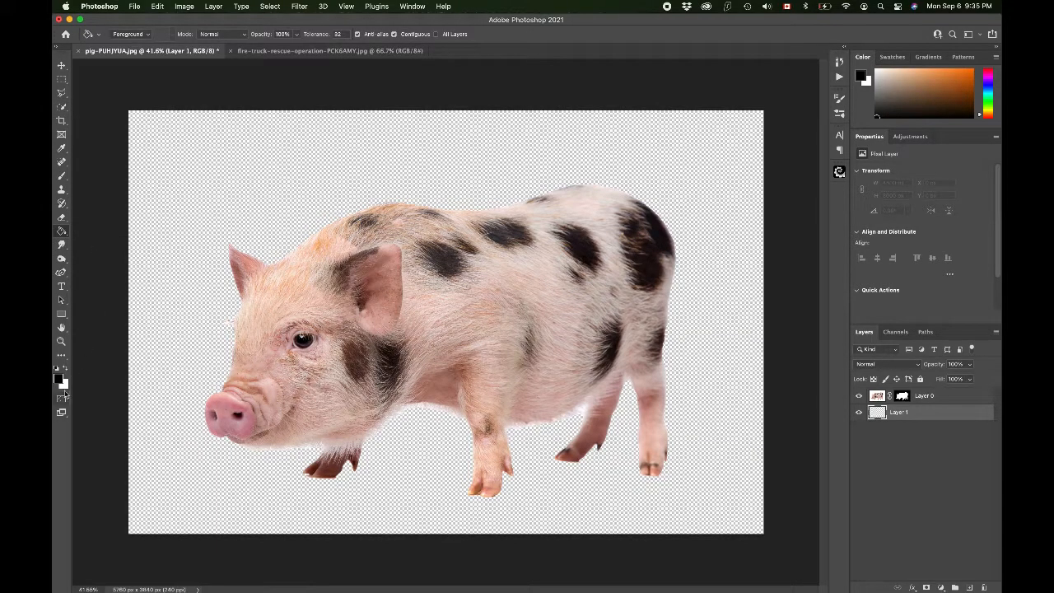
{"action": "left_click", "coordinate": [176, 171]}
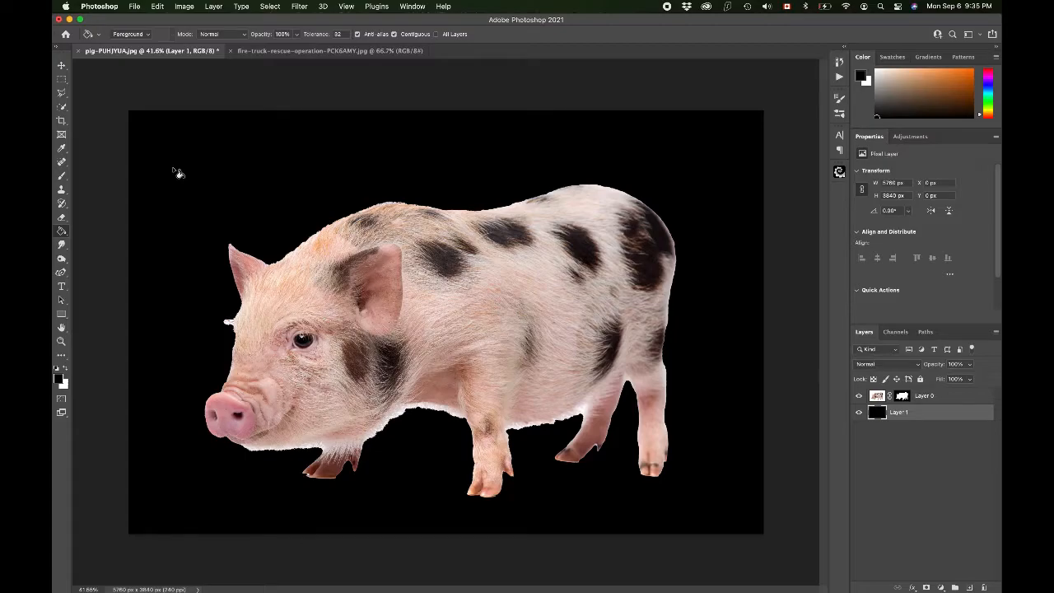
Step: Inspect the pig's masked edges closely against the black background
{"action": "scroll", "coordinate": [494, 286], "scroll_direction": "up", "scroll_amount": 2}
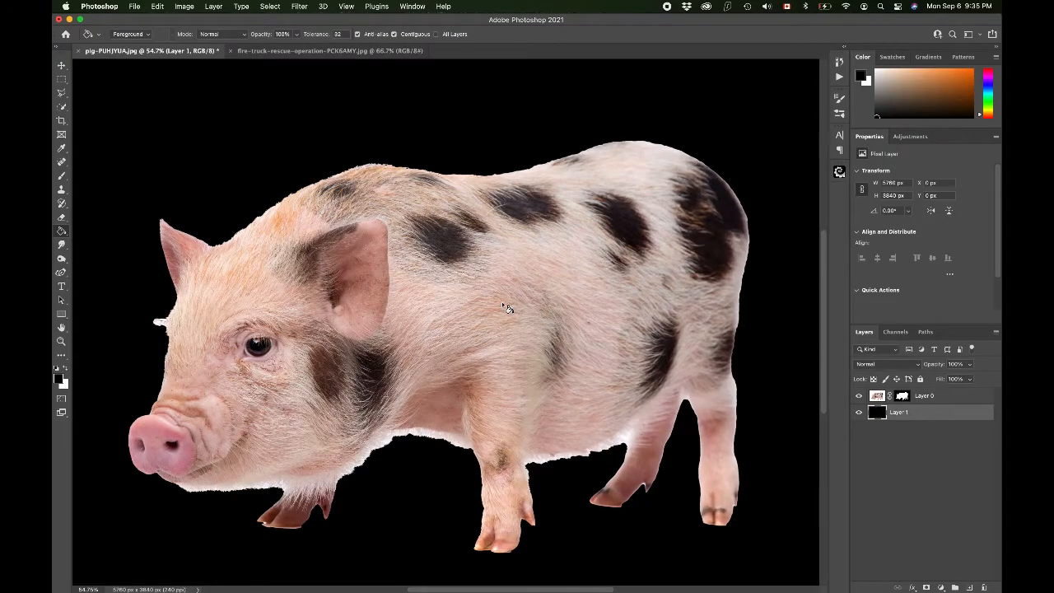
{"action": "scroll", "coordinate": [507, 308], "scroll_direction": "up", "scroll_amount": 2}
{"action": "scroll", "coordinate": [505, 306], "scroll_direction": "left", "scroll_amount": 4}
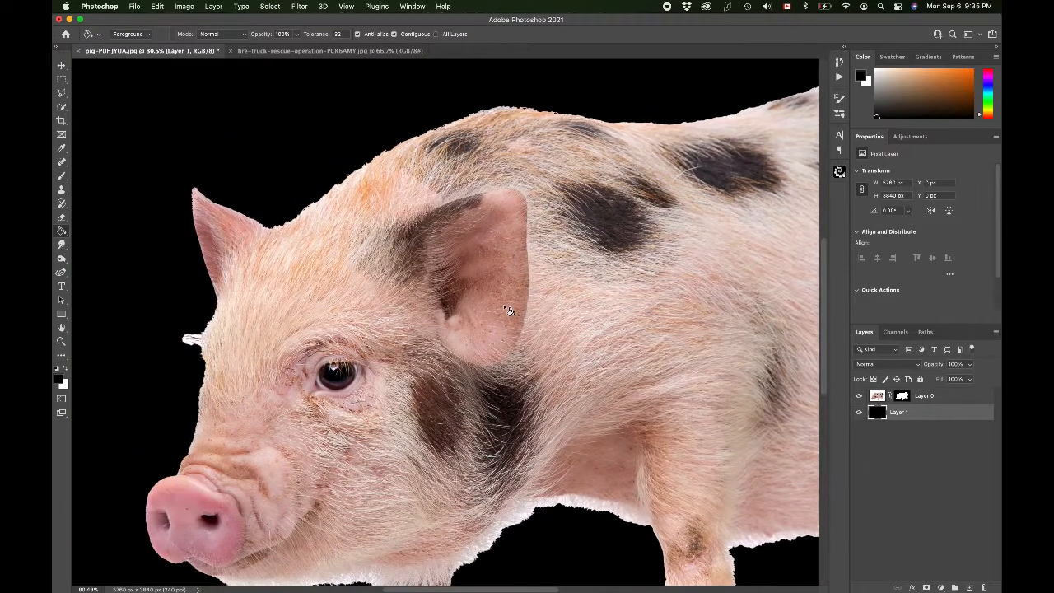
{"action": "scroll", "coordinate": [420, 339], "scroll_direction": "down", "scroll_amount": 4}
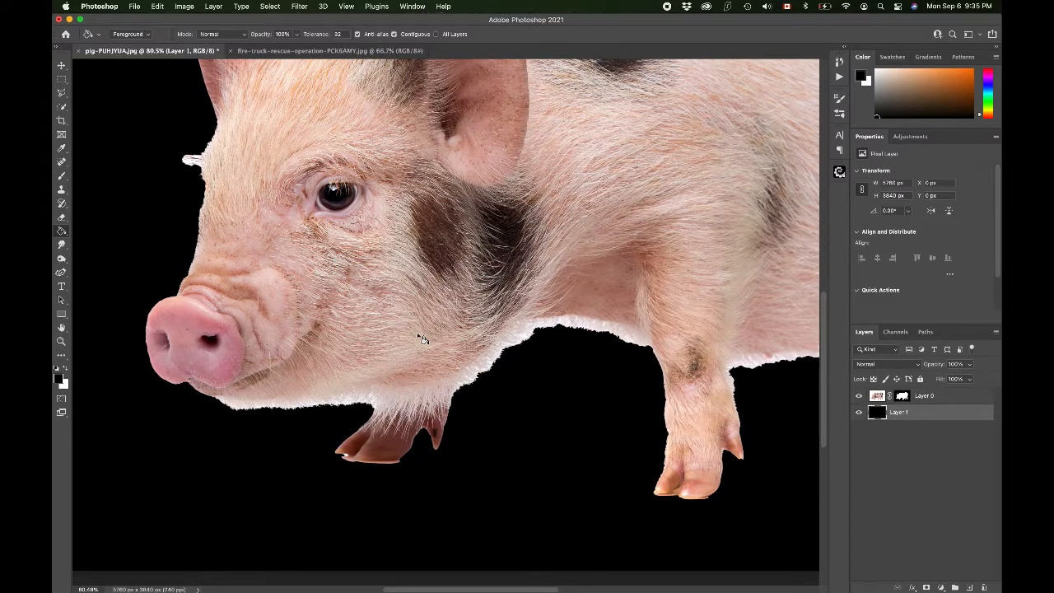
{"action": "scroll", "coordinate": [422, 338], "scroll_direction": "right", "scroll_amount": 4}
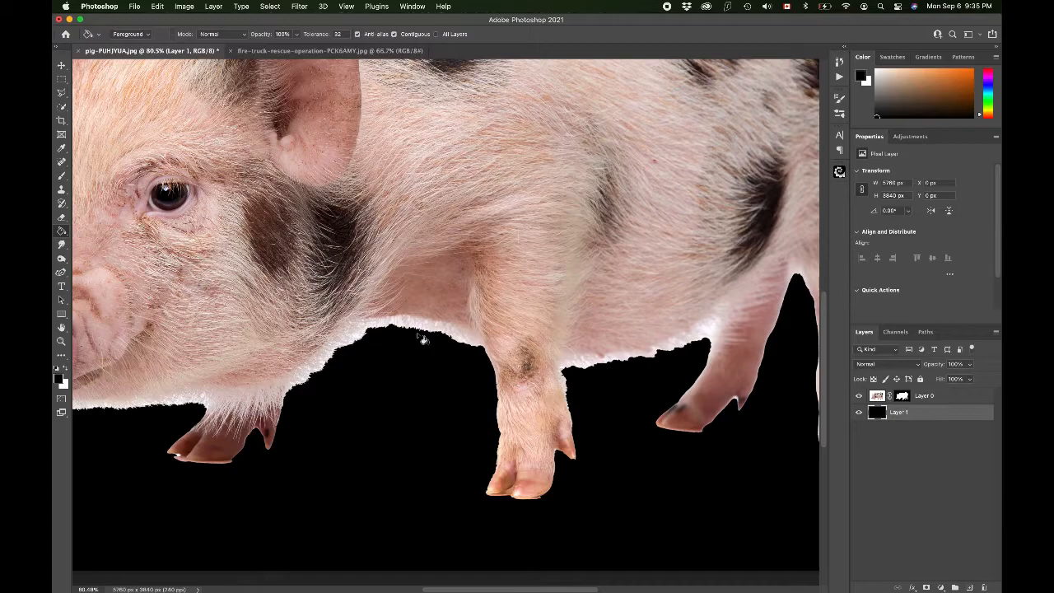
{"action": "scroll", "coordinate": [421, 338], "scroll_direction": "up", "scroll_amount": 6}
{"action": "scroll", "coordinate": [421, 339], "scroll_direction": "right", "scroll_amount": 6}
{"action": "scroll", "coordinate": [422, 338], "scroll_direction": "down", "scroll_amount": 3}
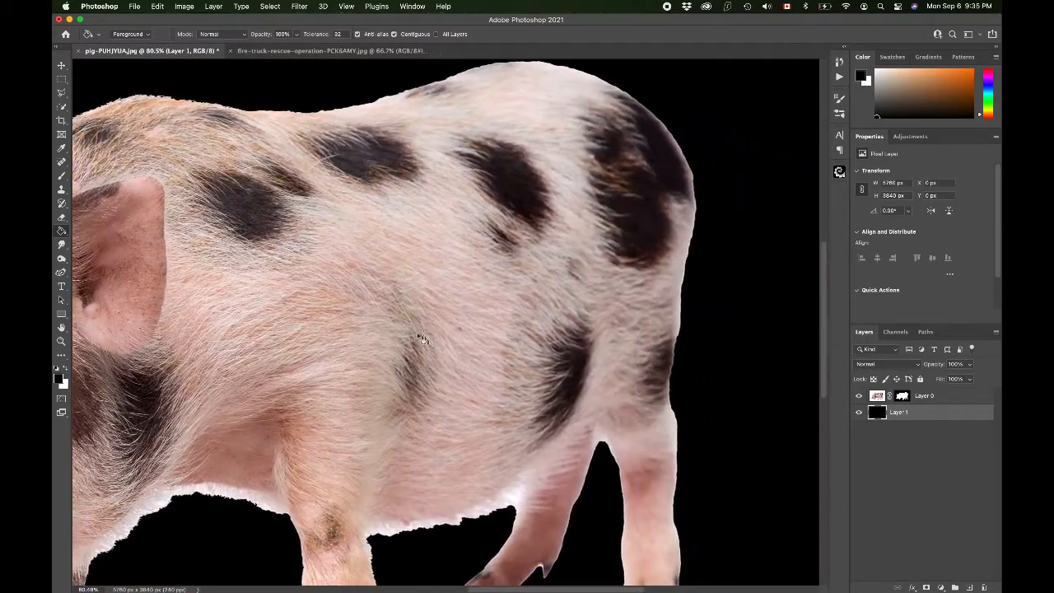
{"action": "scroll", "coordinate": [421, 338], "scroll_direction": "left", "scroll_amount": 3}
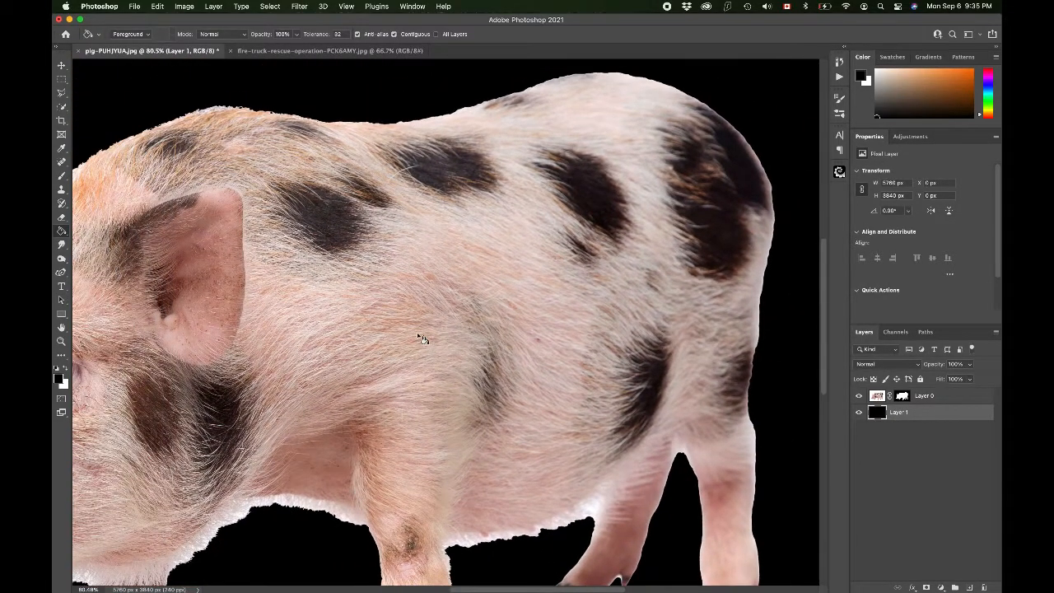
{"action": "scroll", "coordinate": [420, 339], "scroll_direction": "left", "scroll_amount": 2}
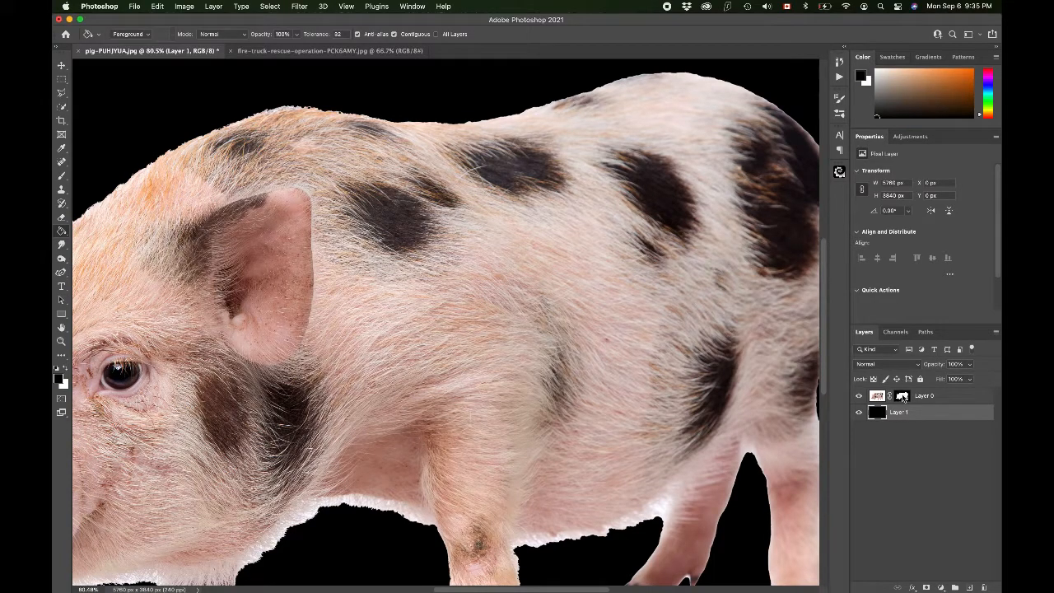
Step: Target the pig's layer mask and switch to the Brush Tool with black as the foreground color
{"action": "left_click", "coordinate": [902, 396]}
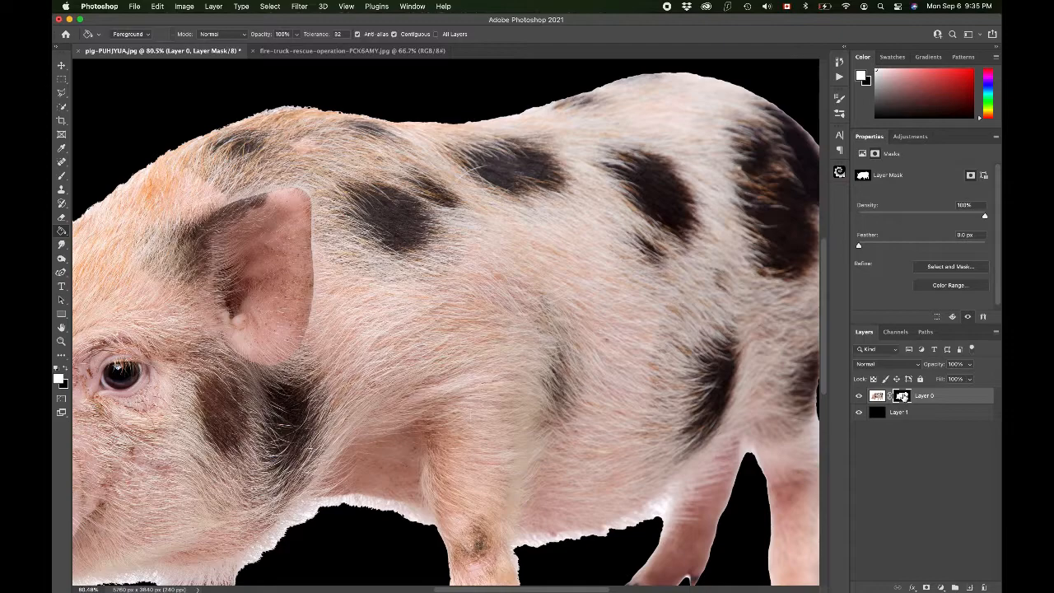
{"action": "scroll", "coordinate": [455, 246], "scroll_direction": "left", "scroll_amount": 5}
{"action": "scroll", "coordinate": [455, 245], "scroll_direction": "left", "scroll_amount": 5}
{"action": "scroll", "coordinate": [456, 245], "scroll_direction": "up", "scroll_amount": 3}
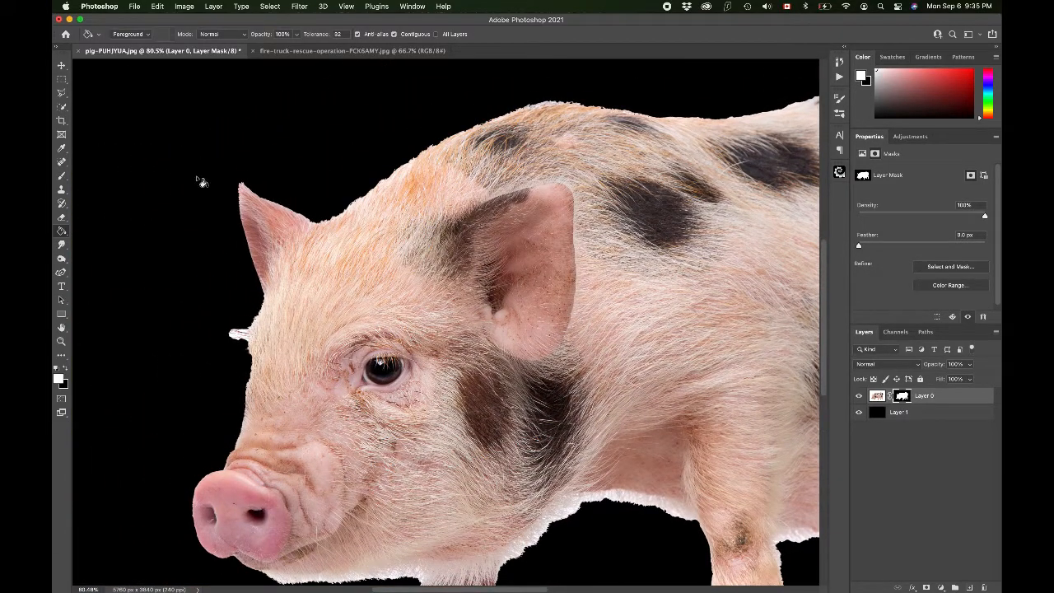
{"action": "left_click", "coordinate": [61, 177]}
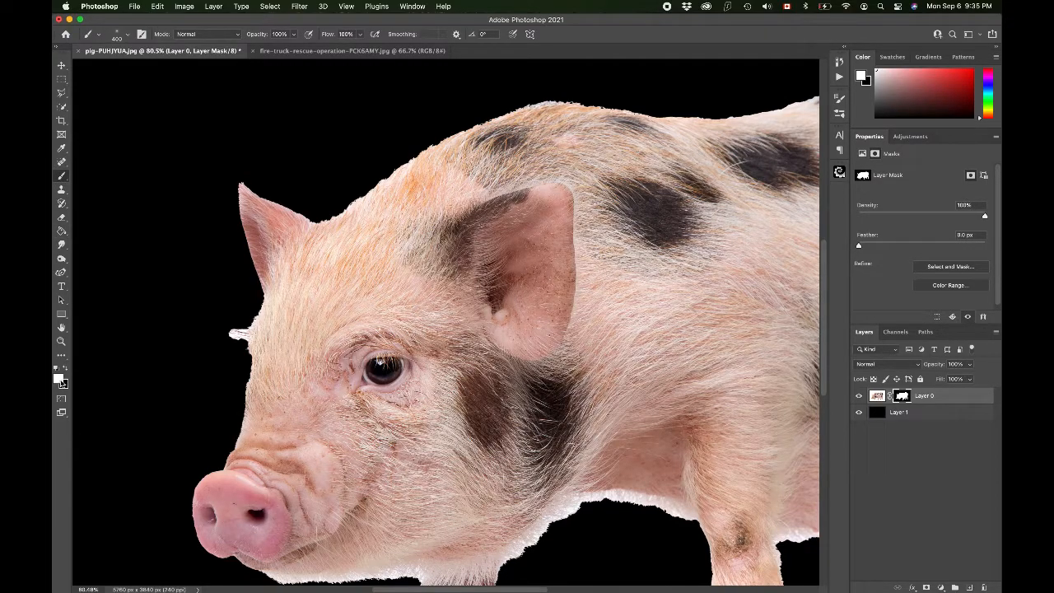
{"action": "mouse_move", "coordinate": [321, 182]}
{"action": "left_mouse_down"}
{"action": "mouse_move", "coordinate": [369, 182]}
{"action": "mouse_move", "coordinate": [310, 183]}
{"action": "mouse_move", "coordinate": [385, 180]}
{"action": "mouse_move", "coordinate": [292, 184]}
{"action": "mouse_move", "coordinate": [362, 199]}
{"action": "mouse_move", "coordinate": [345, 216]}
{"action": "mouse_move", "coordinate": [272, 203]}
{"action": "mouse_move", "coordinate": [307, 229]}
{"action": "mouse_move", "coordinate": [305, 213]}
{"action": "mouse_move", "coordinate": [244, 194]}
{"action": "mouse_move", "coordinate": [246, 181]}
{"action": "mouse_move", "coordinate": [300, 194]}
{"action": "mouse_move", "coordinate": [423, 145]}
{"action": "mouse_move", "coordinate": [420, 171]}
{"action": "left_mouse_up"}
{"action": "left_click", "coordinate": [64, 367]}
Step: Try painting a black stroke on the mask along the pig's ear, and undo it
{"action": "mouse_move", "coordinate": [250, 181]}
{"action": "left_mouse_down"}
{"action": "mouse_move", "coordinate": [293, 244]}
{"action": "mouse_move", "coordinate": [245, 167]}
{"action": "left_mouse_up"}
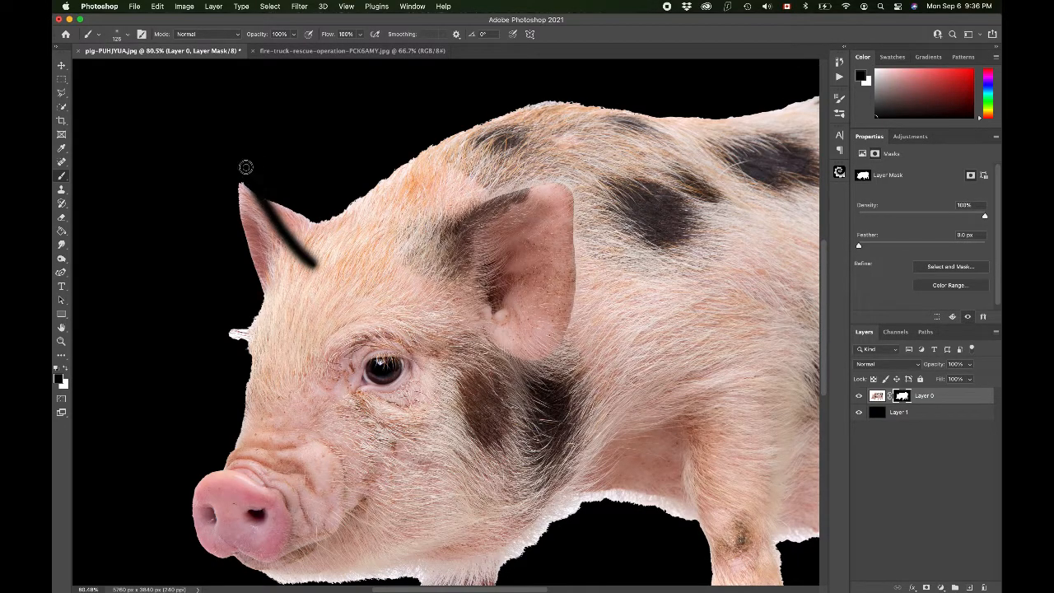
{"action": "key", "text": "super+z"}
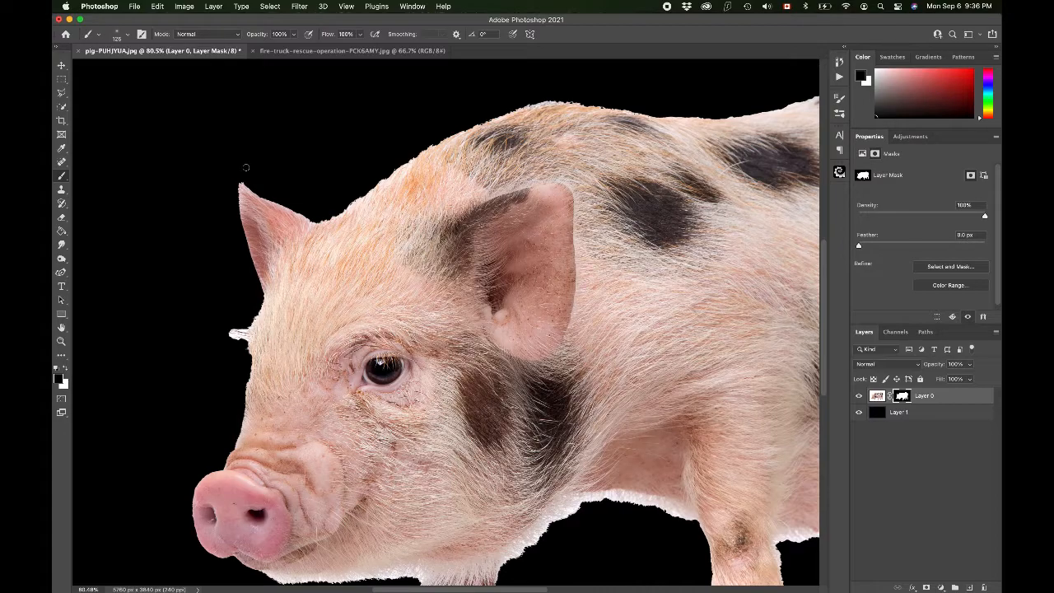
Step: Choose the Soft Round brush from General Brushes with 0% hardness and a size of about 30 px
{"action": "left_click", "coordinate": [126, 35]}
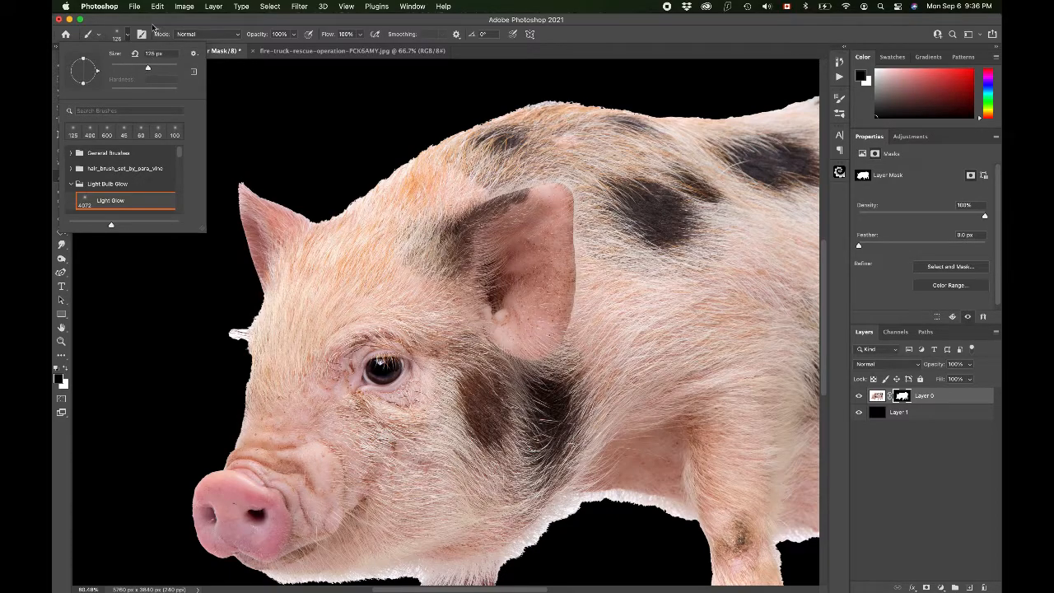
{"action": "left_click", "coordinate": [136, 21]}
{"action": "left_click", "coordinate": [127, 35]}
{"action": "scroll", "coordinate": [132, 110], "scroll_direction": "up", "scroll_amount": 5}
{"action": "scroll", "coordinate": [130, 110], "scroll_direction": "up", "scroll_amount": 5}
{"action": "scroll", "coordinate": [257, 284], "scroll_direction": "down", "scroll_amount": 10}
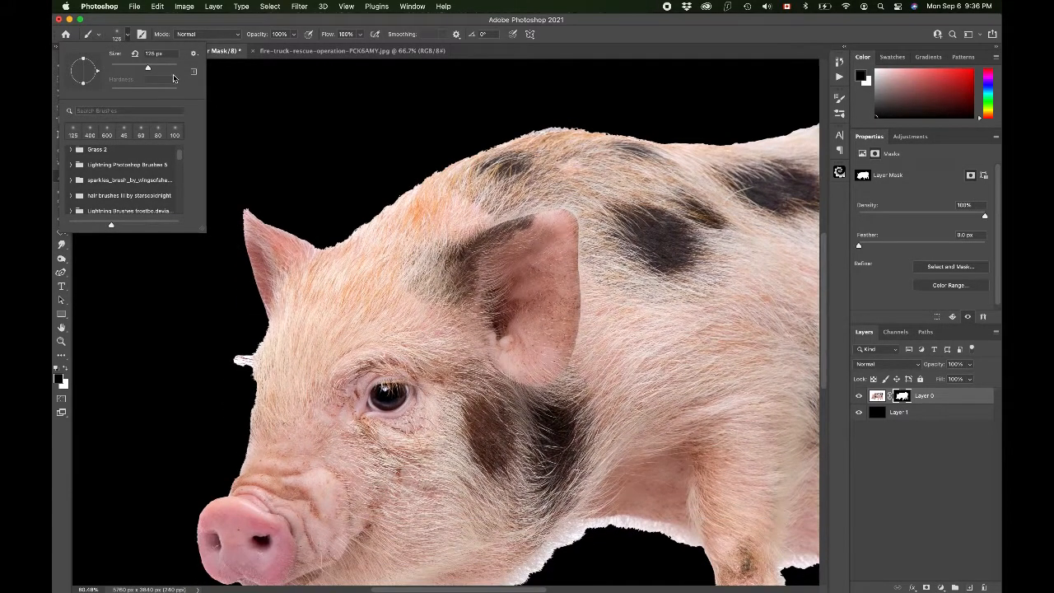
{"action": "left_click", "coordinate": [193, 54]}
{"action": "left_click", "coordinate": [183, 80]}
{"action": "scroll", "coordinate": [107, 166], "scroll_direction": "up", "scroll_amount": 5}
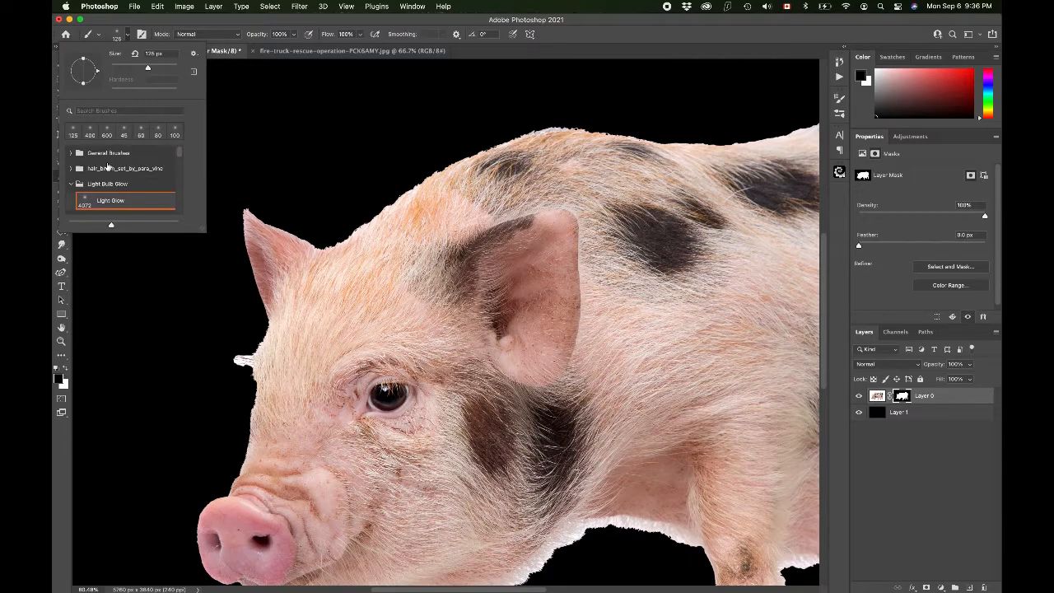
{"action": "left_click", "coordinate": [70, 183]}
{"action": "left_click", "coordinate": [69, 151]}
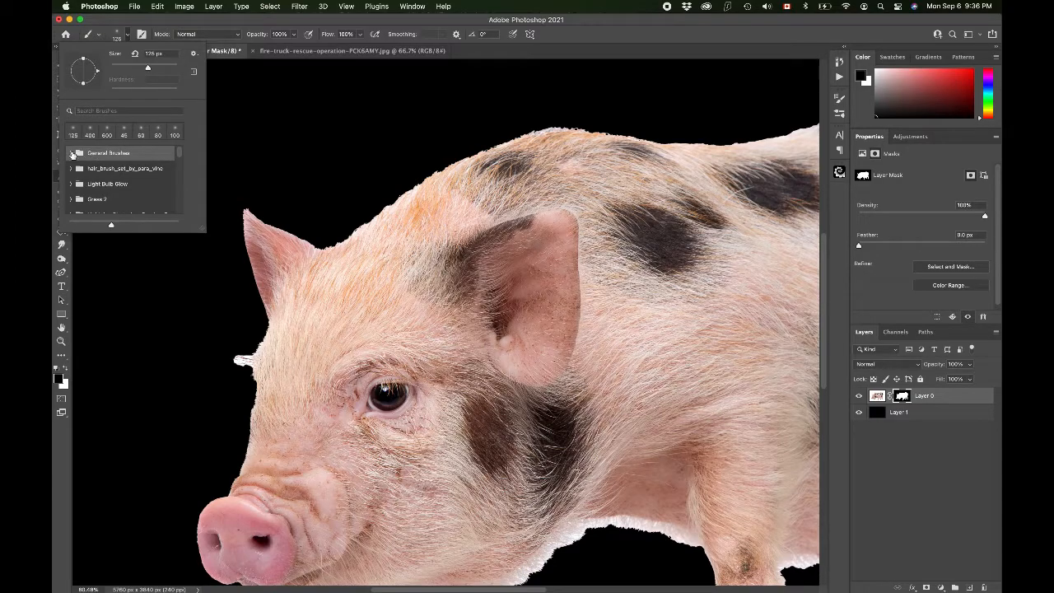
{"action": "left_click", "coordinate": [72, 154]}
{"action": "left_click", "coordinate": [100, 170]}
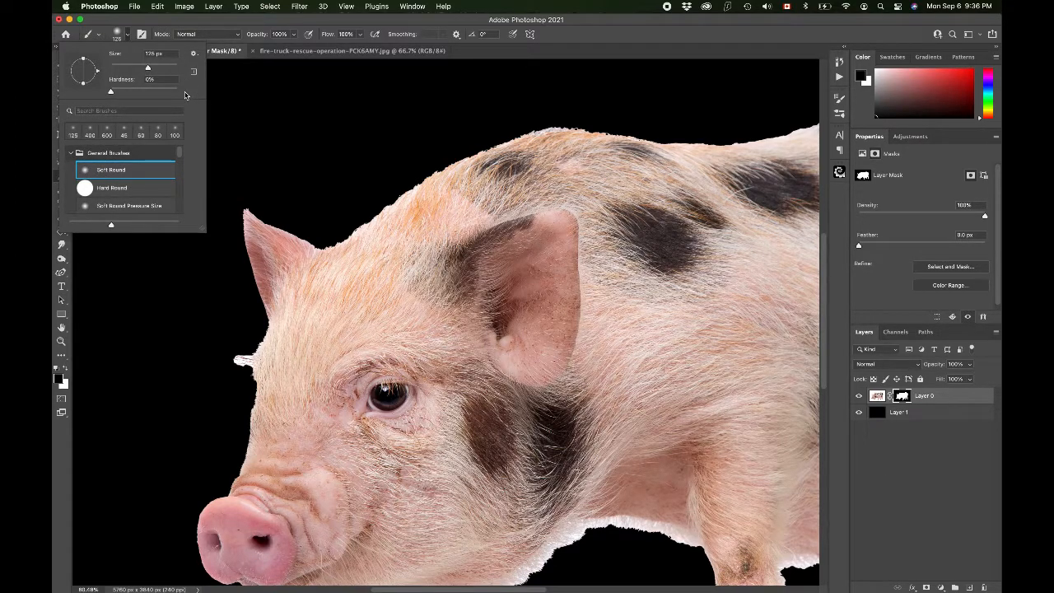
{"action": "left_click_drag", "start_coordinate": [111, 93], "coordinate": [195, 92]}
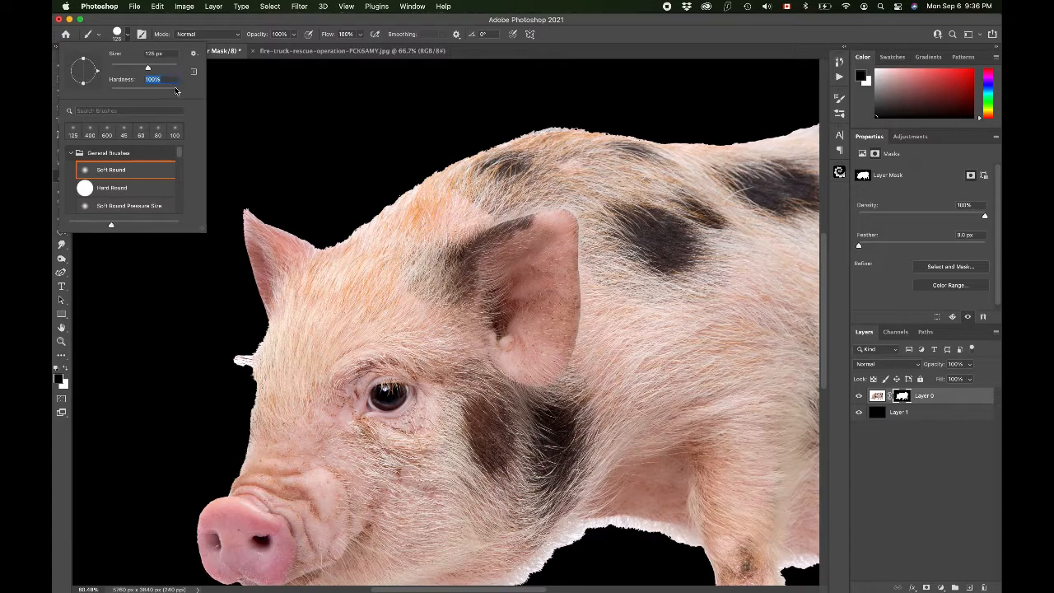
{"action": "left_click_drag", "start_coordinate": [174, 90], "coordinate": [94, 82]}
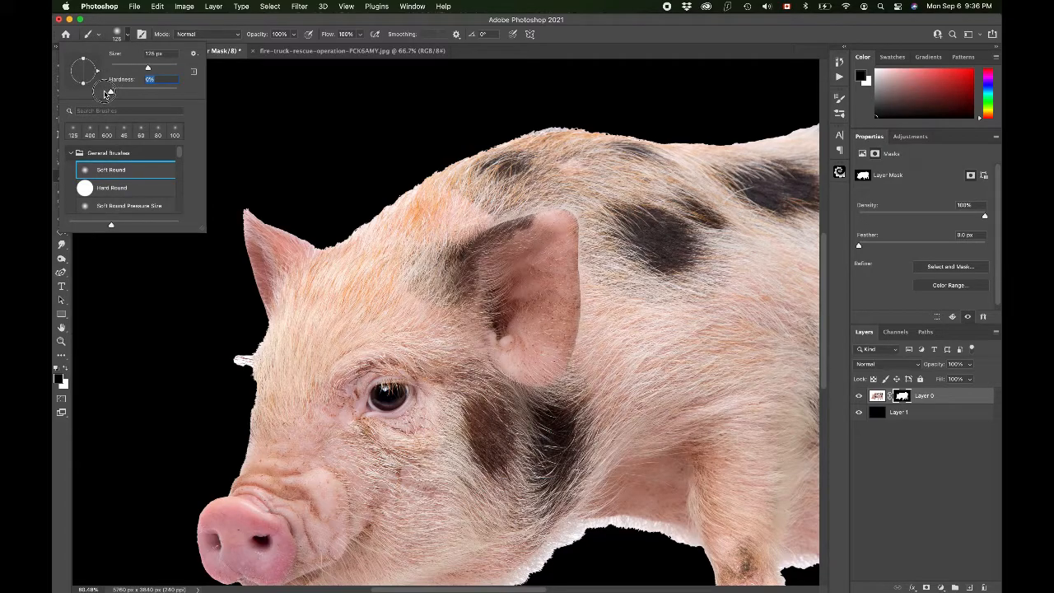
{"action": "left_click", "coordinate": [248, 26]}
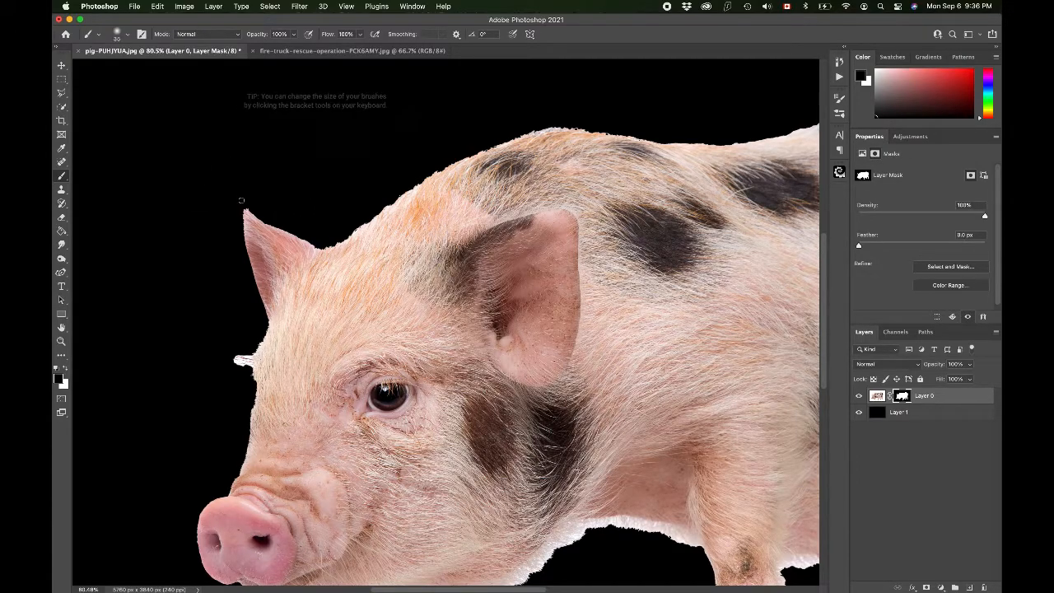
Step: Paint black on the mask along the top of the head and neck to trim the fringed edge
{"action": "scroll", "coordinate": [221, 186], "scroll_direction": "up", "scroll_amount": 5}
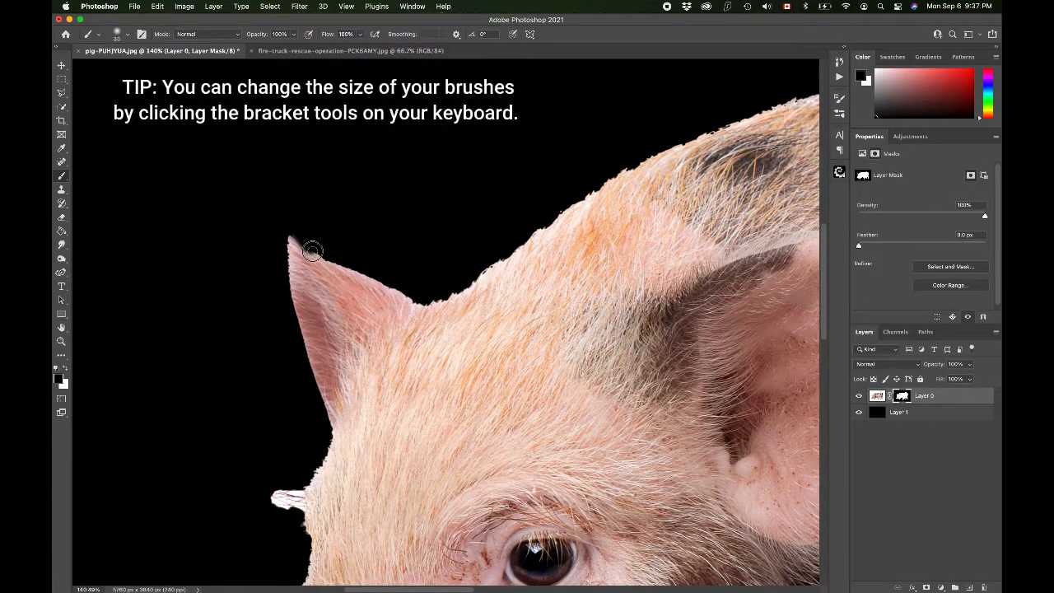
{"action": "mouse_move", "coordinate": [325, 252]}
{"action": "left_mouse_down"}
{"action": "mouse_move", "coordinate": [439, 300]}
{"action": "mouse_move", "coordinate": [560, 208]}
{"action": "mouse_move", "coordinate": [691, 137]}
{"action": "left_mouse_up"}
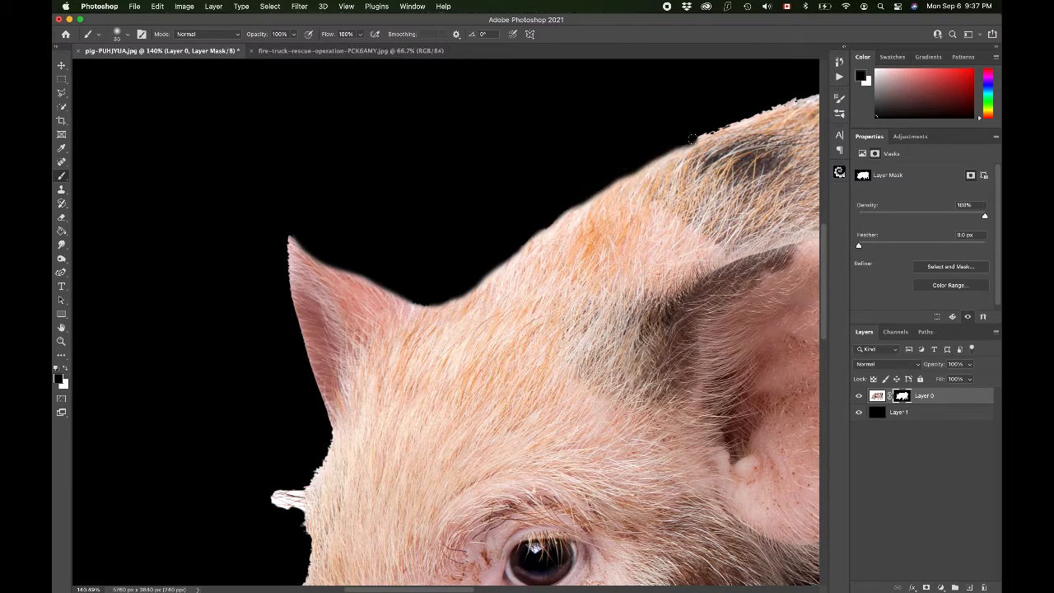
{"action": "scroll", "coordinate": [691, 136], "scroll_direction": "right", "scroll_amount": 5}
{"action": "scroll", "coordinate": [691, 137], "scroll_direction": "up", "scroll_amount": 2}
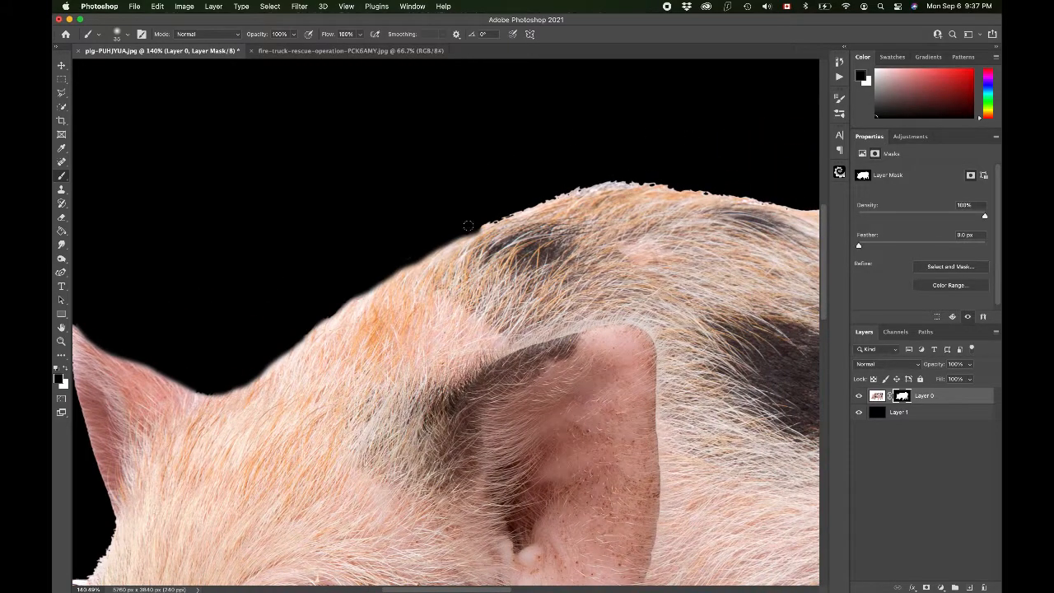
{"action": "mouse_move", "coordinate": [478, 223]}
{"action": "left_mouse_down"}
{"action": "mouse_move", "coordinate": [589, 185]}
{"action": "mouse_move", "coordinate": [674, 181]}
{"action": "left_mouse_up"}
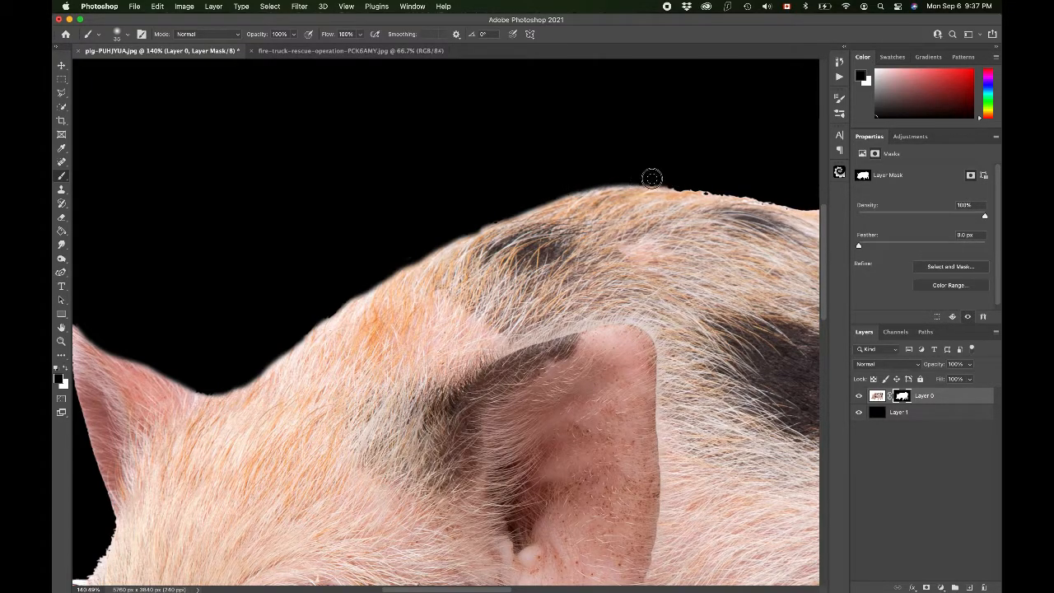
{"action": "left_click_drag", "start_coordinate": [634, 179], "coordinate": [472, 227]}
Step: Paint black on the mask along the back and rump edges to smooth the outline
{"action": "scroll", "coordinate": [471, 227], "scroll_direction": "right", "scroll_amount": 10}
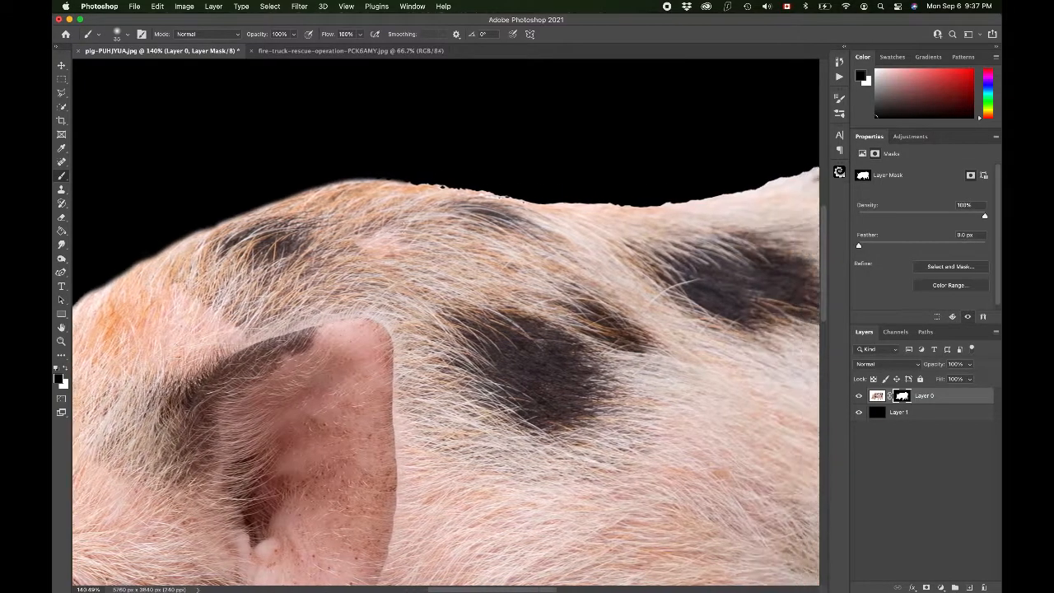
{"action": "left_click_drag", "start_coordinate": [292, 181], "coordinate": [556, 213]}
{"action": "scroll", "coordinate": [555, 214], "scroll_direction": "right", "scroll_amount": 3}
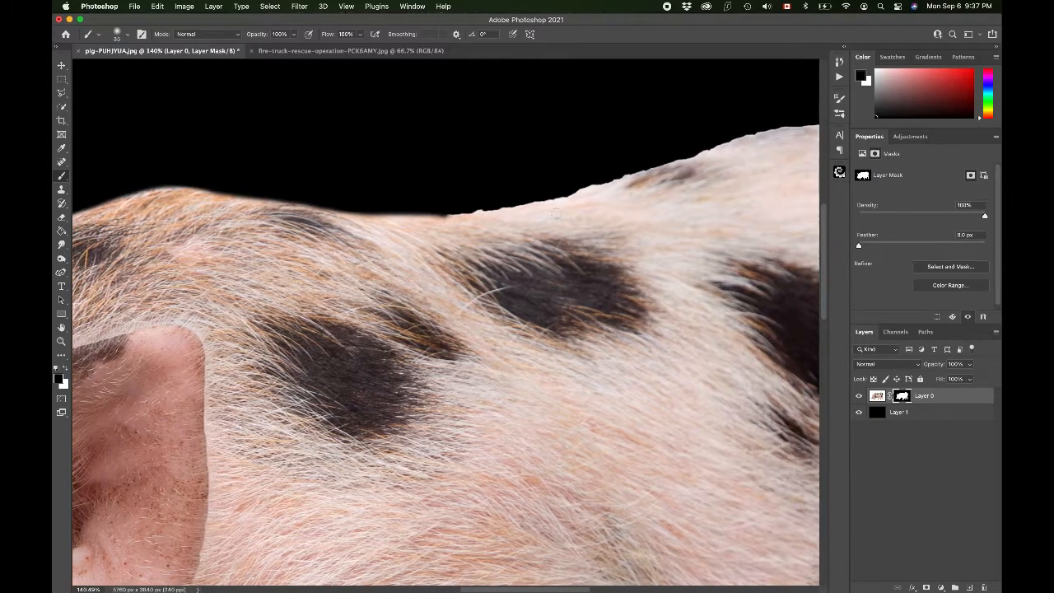
{"action": "mouse_move", "coordinate": [434, 209]}
{"action": "left_mouse_down"}
{"action": "mouse_move", "coordinate": [531, 203]}
{"action": "mouse_move", "coordinate": [670, 159]}
{"action": "left_mouse_up"}
{"action": "scroll", "coordinate": [433, 200], "scroll_direction": "right", "scroll_amount": 6}
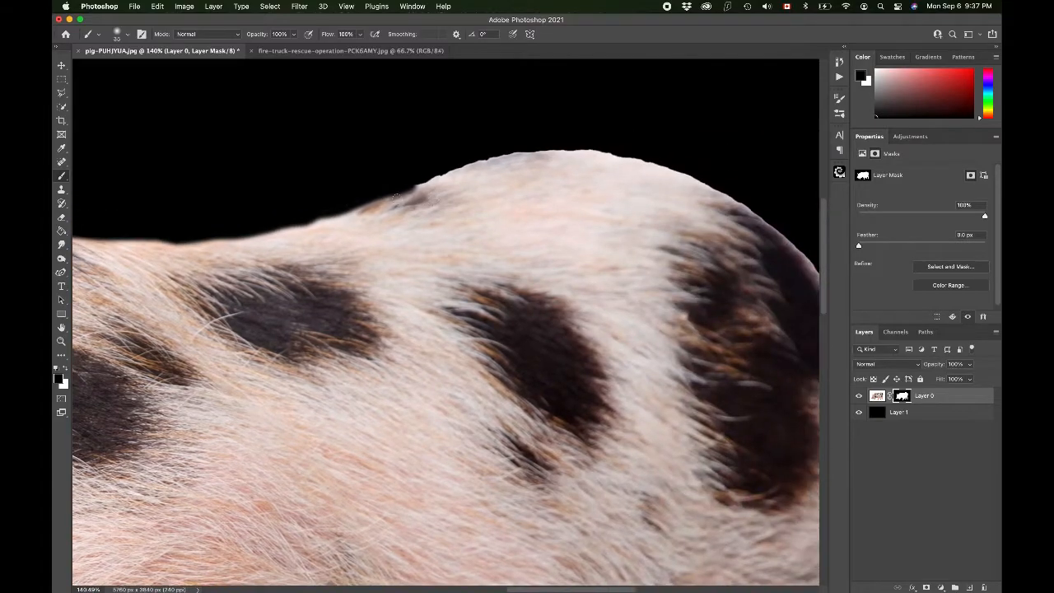
{"action": "mouse_move", "coordinate": [390, 188]}
{"action": "left_mouse_down"}
{"action": "mouse_move", "coordinate": [500, 155]}
{"action": "mouse_move", "coordinate": [589, 146]}
{"action": "mouse_move", "coordinate": [679, 171]}
{"action": "mouse_move", "coordinate": [769, 220]}
{"action": "left_mouse_up"}
{"action": "left_click_drag", "start_coordinate": [637, 155], "coordinate": [571, 145]}
{"action": "scroll", "coordinate": [569, 144], "scroll_direction": "right", "scroll_amount": 6}
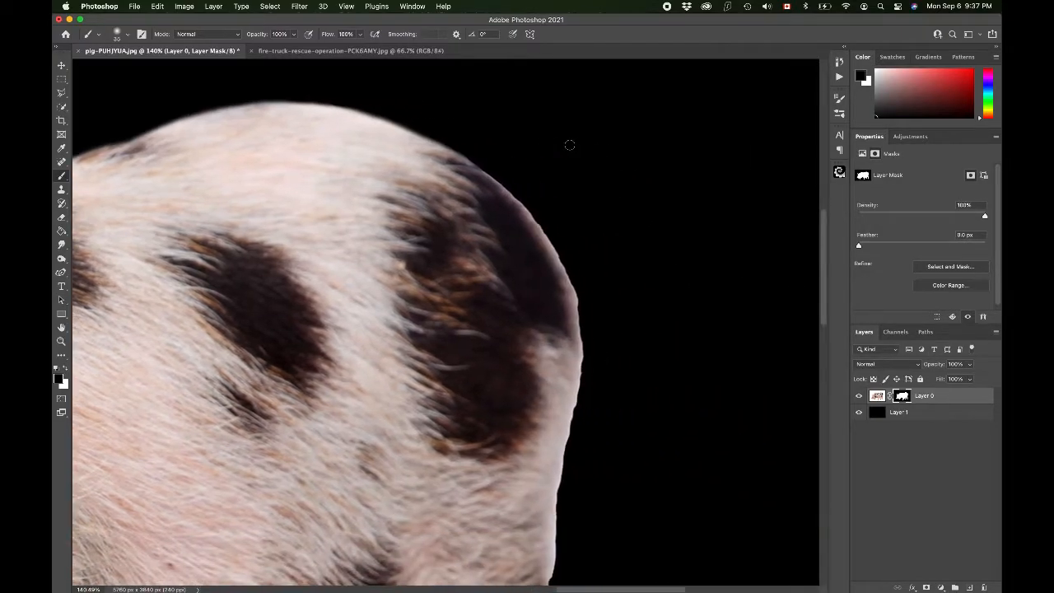
{"action": "mouse_move", "coordinate": [430, 133]}
{"action": "left_mouse_down"}
{"action": "mouse_move", "coordinate": [513, 196]}
{"action": "mouse_move", "coordinate": [557, 254]}
{"action": "mouse_move", "coordinate": [587, 356]}
{"action": "mouse_move", "coordinate": [527, 214]}
{"action": "mouse_move", "coordinate": [581, 343]}
{"action": "mouse_move", "coordinate": [566, 286]}
{"action": "mouse_move", "coordinate": [560, 269]}
{"action": "mouse_move", "coordinate": [584, 383]}
{"action": "mouse_move", "coordinate": [585, 320]}
{"action": "mouse_move", "coordinate": [563, 259]}
{"action": "left_mouse_up"}
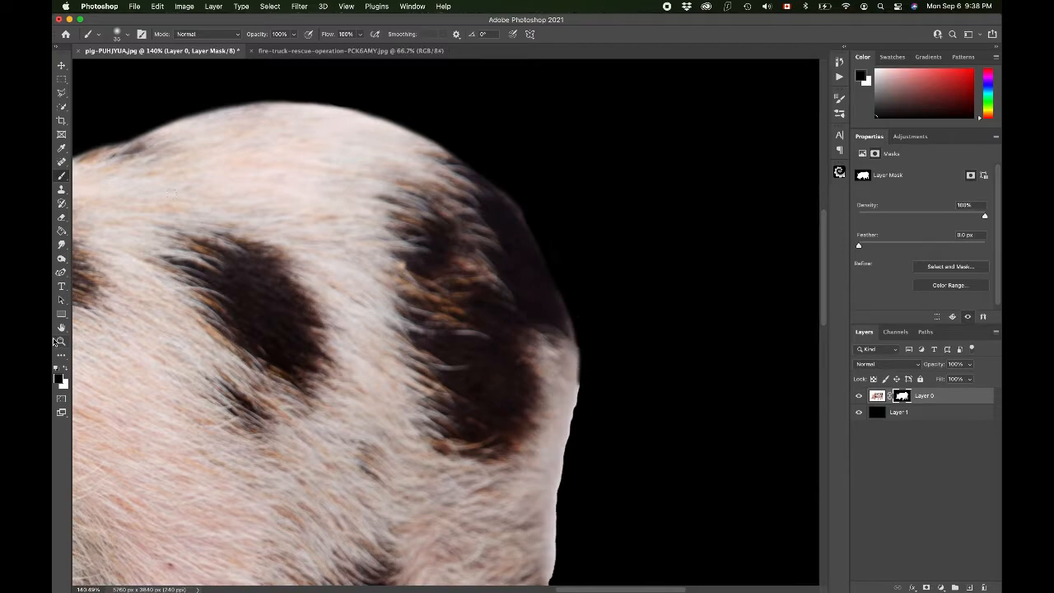
Step: Switch the foreground to white and paint along the rump edge to restore hidden fur
{"action": "left_click", "coordinate": [65, 371]}
{"action": "mouse_move", "coordinate": [515, 222]}
{"action": "left_mouse_down"}
{"action": "mouse_move", "coordinate": [543, 266]}
{"action": "mouse_move", "coordinate": [564, 344]}
{"action": "left_mouse_up"}
{"action": "scroll", "coordinate": [565, 353], "scroll_direction": "down", "scroll_amount": 3}
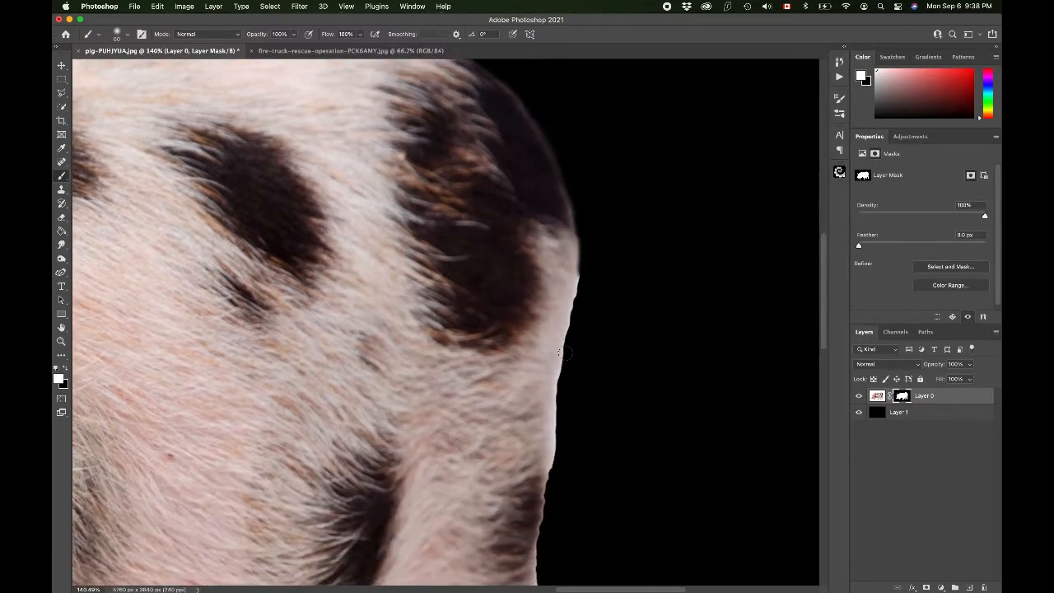
Step: Switch back to black and paint along the hindquarters' edge on the mask
{"action": "left_click", "coordinate": [65, 370]}
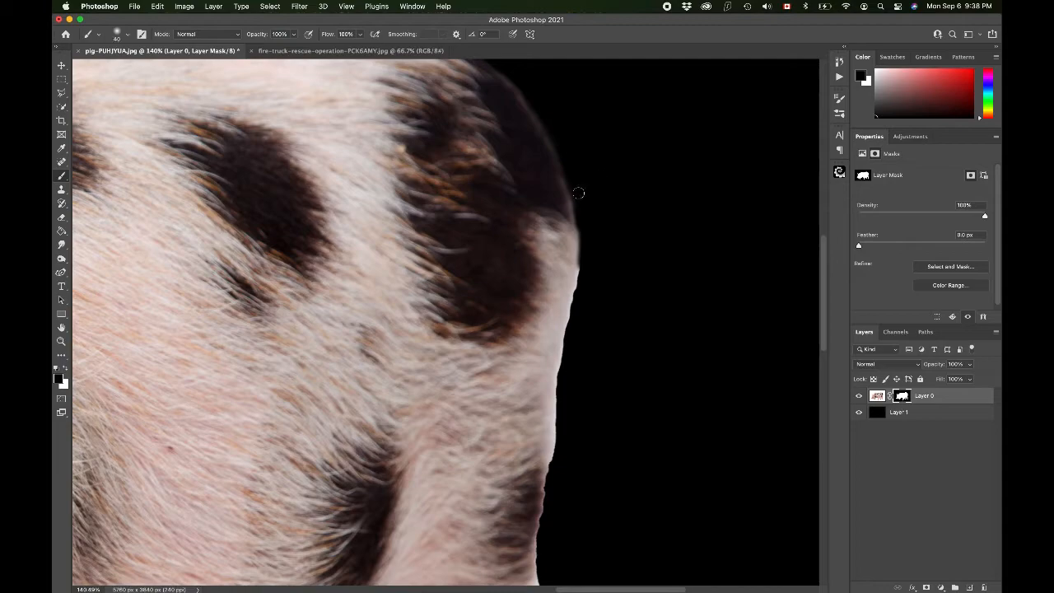
{"action": "left_click_drag", "start_coordinate": [579, 215], "coordinate": [551, 446]}
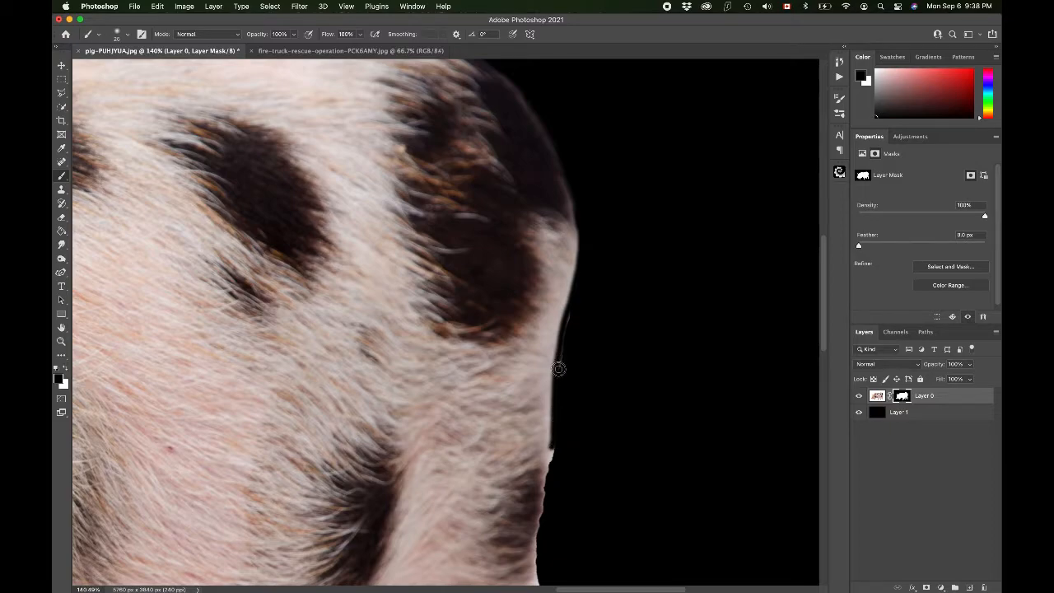
{"action": "scroll", "coordinate": [573, 308], "scroll_direction": "down", "scroll_amount": 5}
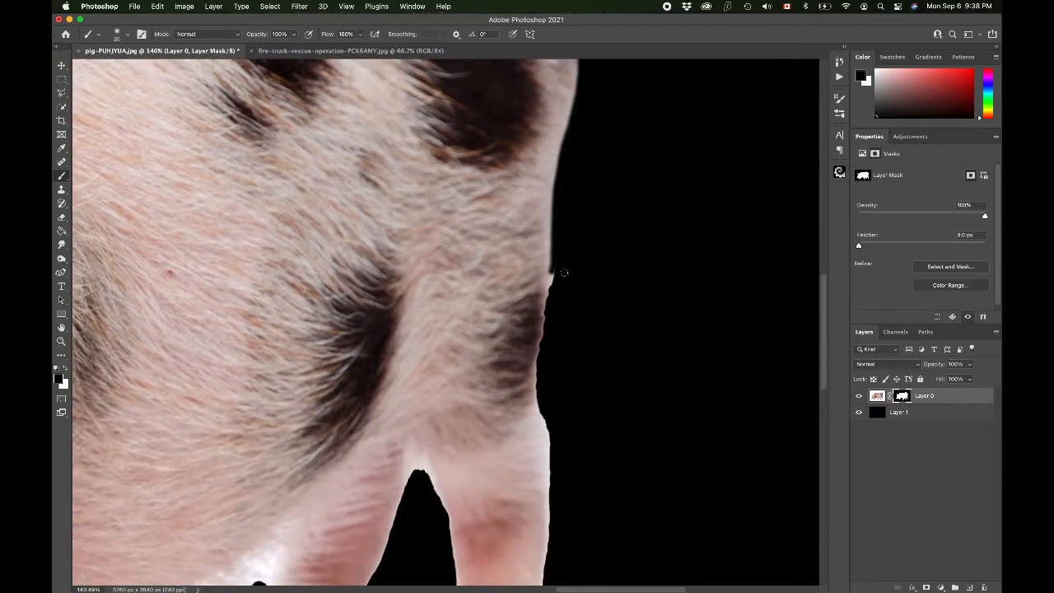
{"action": "mouse_move", "coordinate": [552, 258]}
{"action": "left_mouse_down"}
{"action": "mouse_move", "coordinate": [537, 360]}
{"action": "mouse_move", "coordinate": [544, 412]}
{"action": "left_mouse_up"}
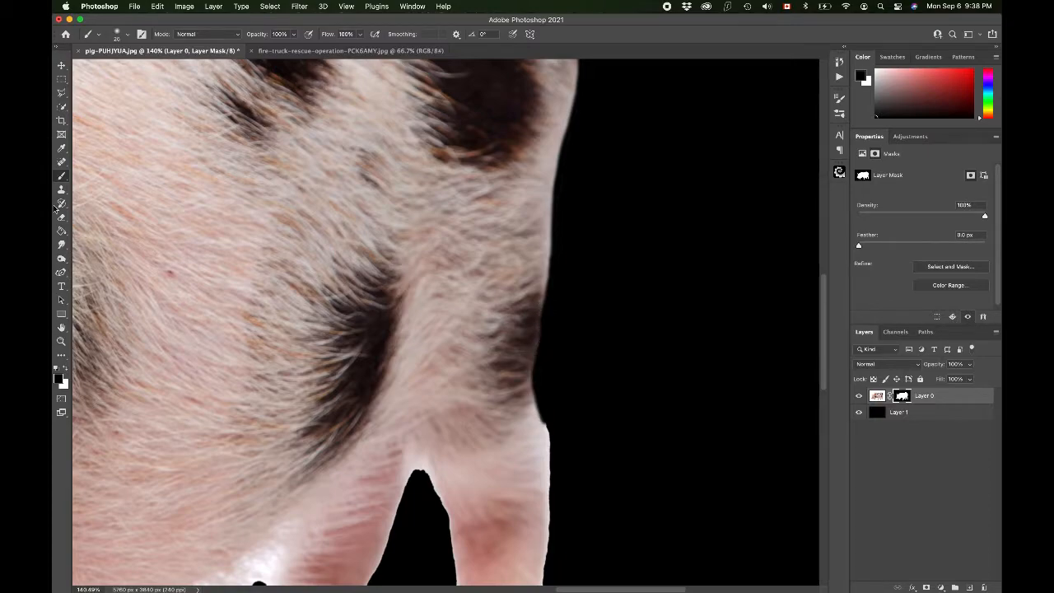
Step: Paint black along the rear leg's outer edge and around its hoof
{"action": "scroll", "coordinate": [478, 313], "scroll_direction": "down", "scroll_amount": 5}
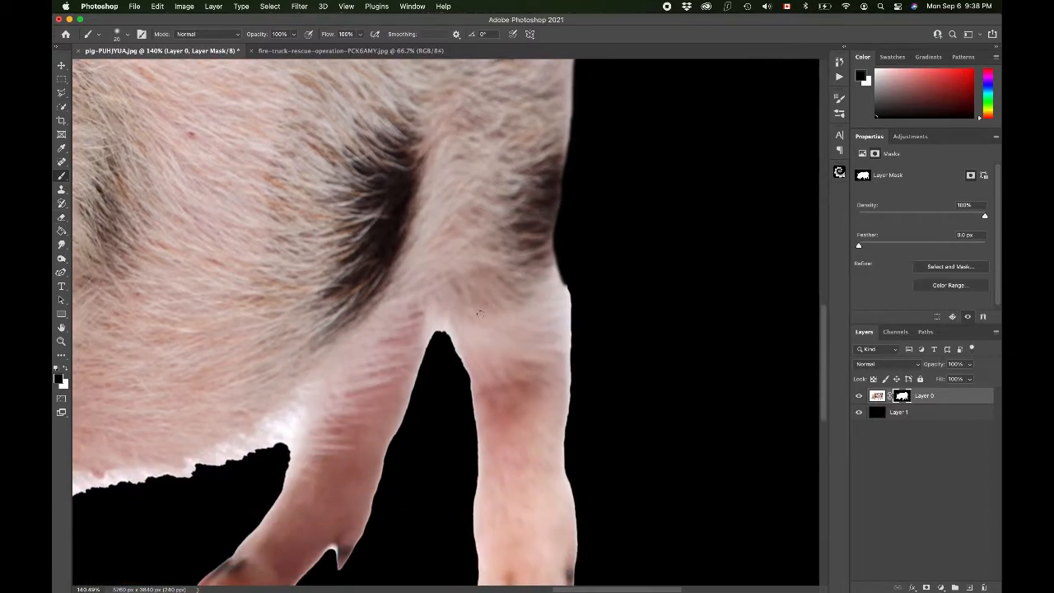
{"action": "left_click_drag", "start_coordinate": [563, 178], "coordinate": [571, 522]}
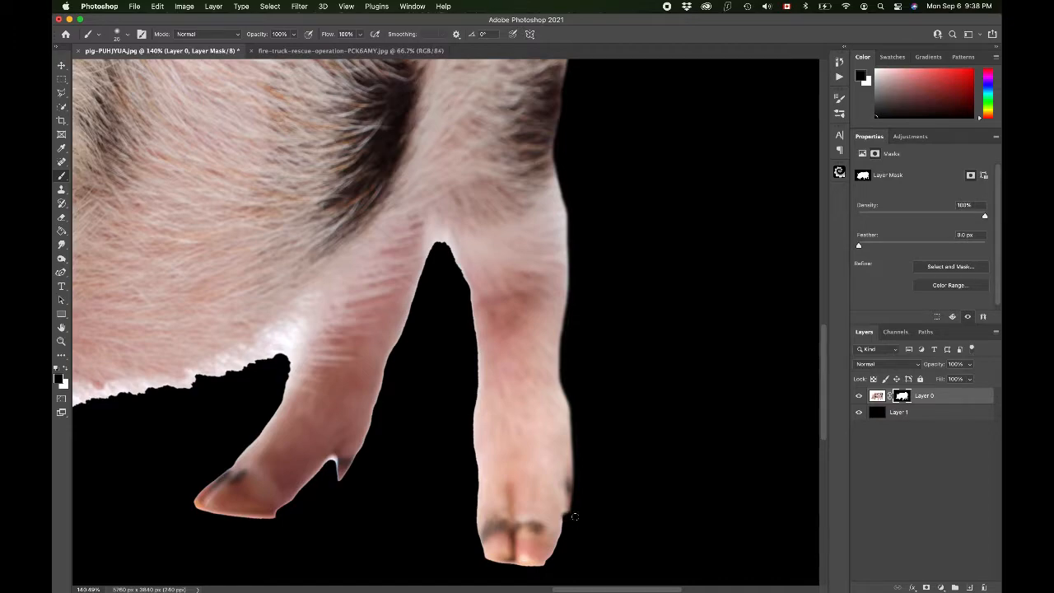
{"action": "scroll", "coordinate": [574, 516], "scroll_direction": "down", "scroll_amount": 3}
{"action": "scroll", "coordinate": [504, 352], "scroll_direction": "up", "scroll_amount": 1}
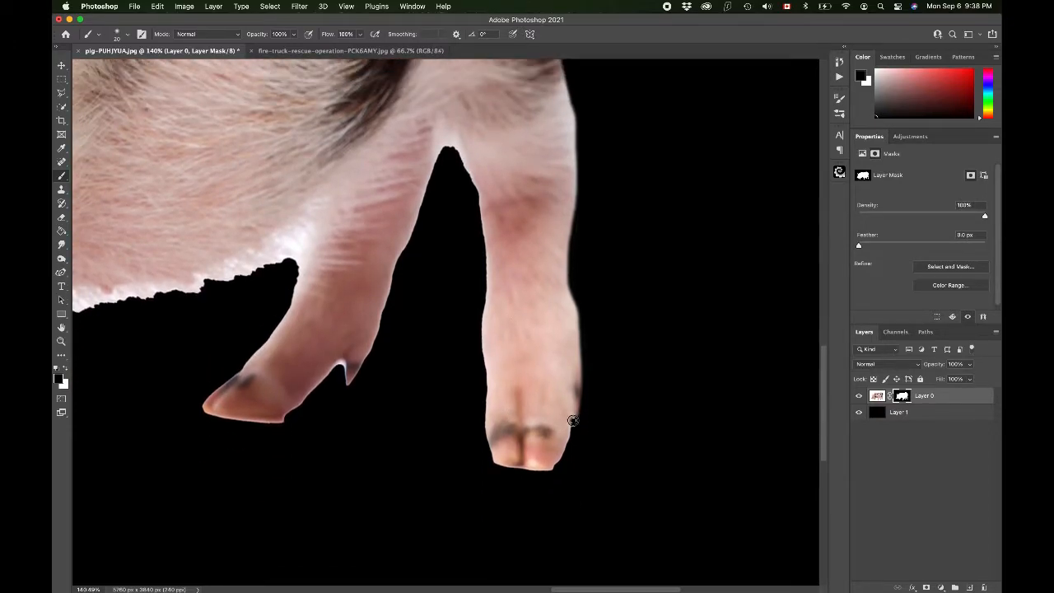
{"action": "mouse_move", "coordinate": [556, 463]}
{"action": "left_mouse_down"}
{"action": "mouse_move", "coordinate": [483, 463]}
{"action": "mouse_move", "coordinate": [559, 469]}
{"action": "left_mouse_up"}
{"action": "mouse_move", "coordinate": [481, 317]}
{"action": "left_mouse_down"}
{"action": "mouse_move", "coordinate": [485, 437]}
{"action": "mouse_move", "coordinate": [503, 468]}
{"action": "left_mouse_up"}
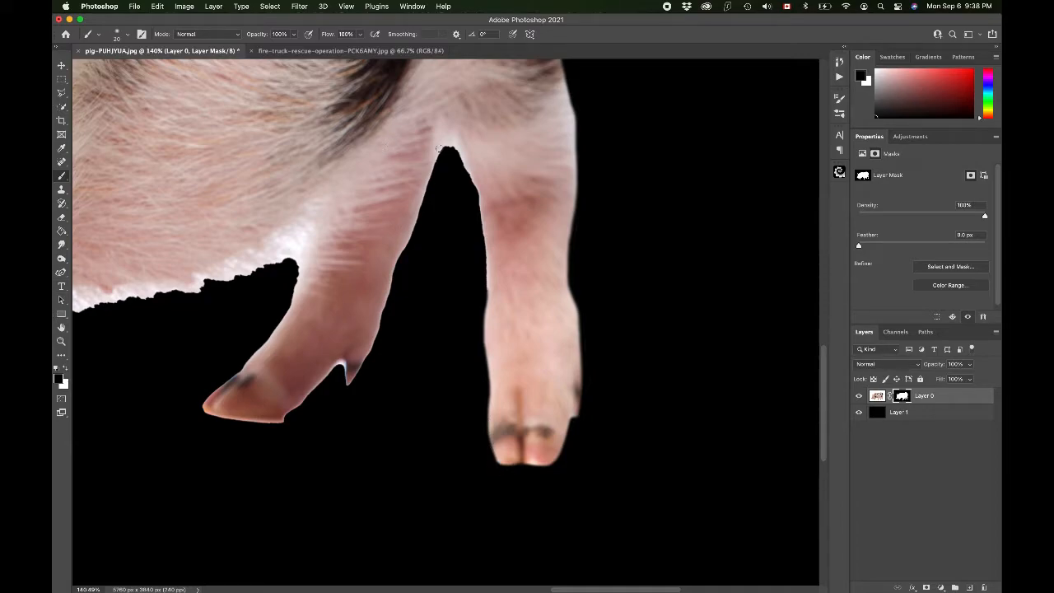
Step: Paint black along the inner edges of both hind legs to clean the gap between them
{"action": "mouse_move", "coordinate": [444, 150]}
{"action": "left_mouse_down"}
{"action": "mouse_move", "coordinate": [473, 186]}
{"action": "mouse_move", "coordinate": [478, 216]}
{"action": "mouse_move", "coordinate": [480, 384]}
{"action": "left_mouse_up"}
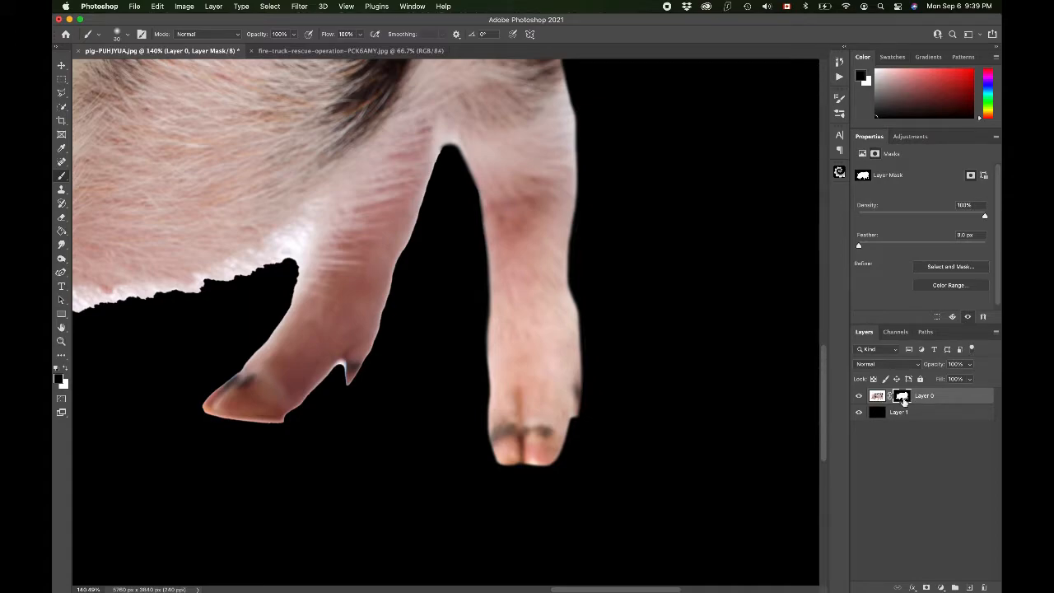
{"action": "mouse_move", "coordinate": [449, 142]}
{"action": "left_mouse_down"}
{"action": "mouse_move", "coordinate": [359, 371]}
{"action": "mouse_move", "coordinate": [338, 383]}
{"action": "mouse_move", "coordinate": [350, 380]}
{"action": "mouse_move", "coordinate": [335, 364]}
{"action": "mouse_move", "coordinate": [279, 424]}
{"action": "left_mouse_up"}
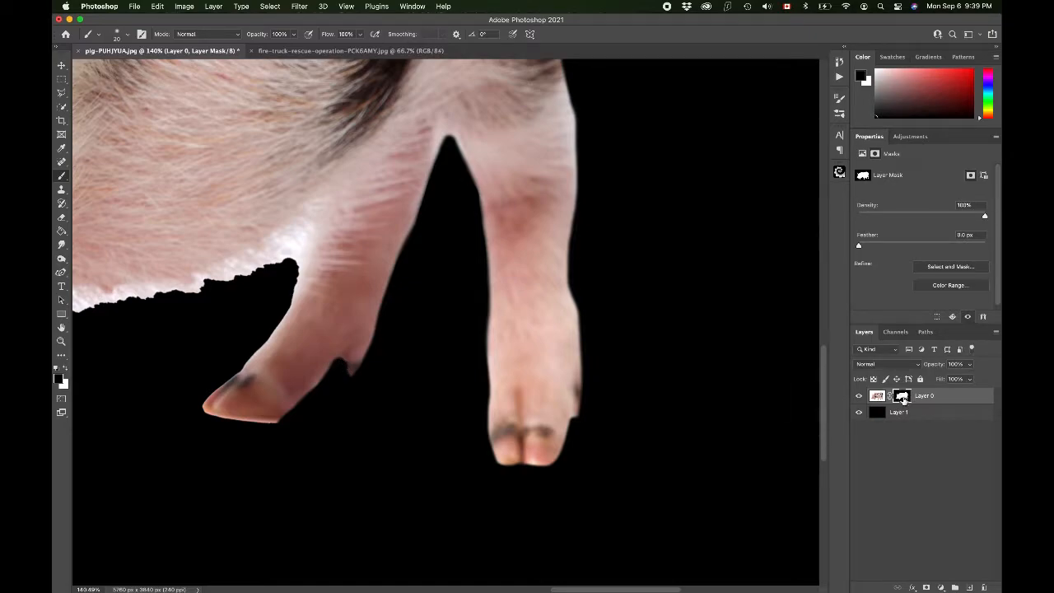
Step: Paint black along the belly's underside and the edges of the adjacent legs
{"action": "scroll", "coordinate": [459, 388], "scroll_direction": "left", "scroll_amount": 10}
{"action": "scroll", "coordinate": [460, 388], "scroll_direction": "down", "scroll_amount": 3}
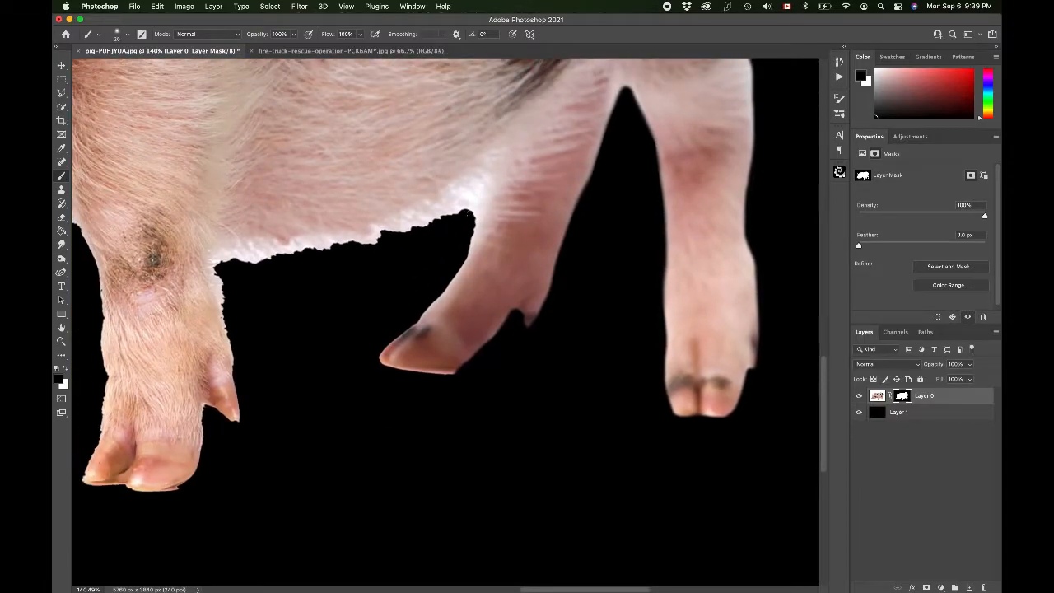
{"action": "mouse_move", "coordinate": [469, 215]}
{"action": "left_mouse_down"}
{"action": "mouse_move", "coordinate": [431, 306]}
{"action": "mouse_move", "coordinate": [379, 357]}
{"action": "mouse_move", "coordinate": [386, 367]}
{"action": "mouse_move", "coordinate": [461, 372]}
{"action": "mouse_move", "coordinate": [400, 368]}
{"action": "left_mouse_up"}
{"action": "scroll", "coordinate": [387, 321], "scroll_direction": "left", "scroll_amount": 3}
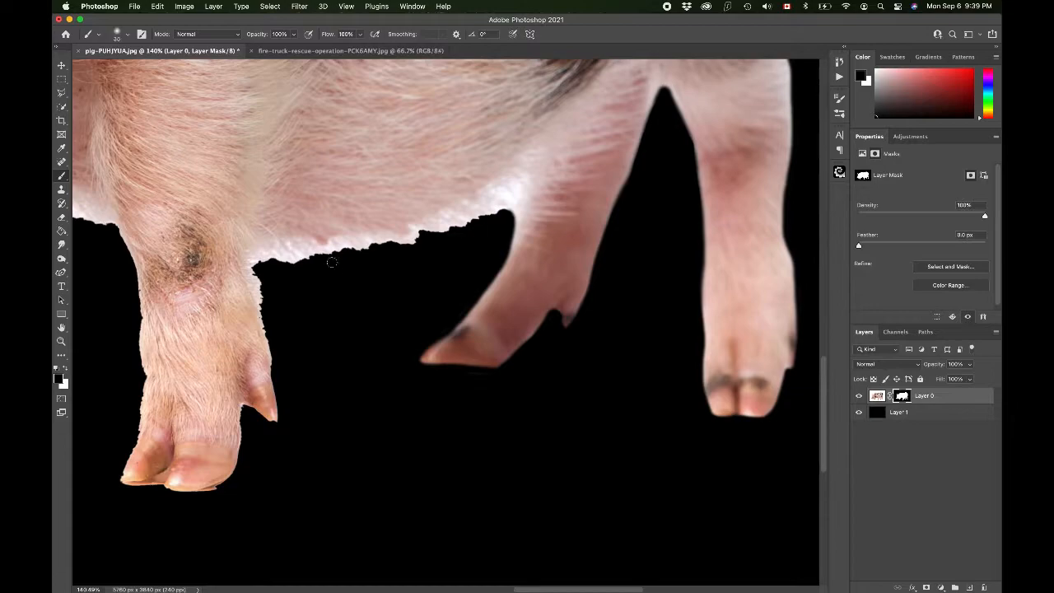
{"action": "mouse_move", "coordinate": [284, 257]}
{"action": "left_mouse_down"}
{"action": "mouse_move", "coordinate": [335, 246]}
{"action": "mouse_move", "coordinate": [310, 244]}
{"action": "mouse_move", "coordinate": [264, 265]}
{"action": "mouse_move", "coordinate": [305, 250]}
{"action": "mouse_move", "coordinate": [283, 245]}
{"action": "mouse_move", "coordinate": [389, 241]}
{"action": "mouse_move", "coordinate": [335, 250]}
{"action": "mouse_move", "coordinate": [428, 229]}
{"action": "mouse_move", "coordinate": [405, 247]}
{"action": "mouse_move", "coordinate": [510, 183]}
{"action": "mouse_move", "coordinate": [432, 232]}
{"action": "mouse_move", "coordinate": [506, 192]}
{"action": "mouse_move", "coordinate": [452, 230]}
{"action": "mouse_move", "coordinate": [514, 182]}
{"action": "mouse_move", "coordinate": [485, 223]}
{"action": "mouse_move", "coordinate": [521, 186]}
{"action": "mouse_move", "coordinate": [499, 245]}
{"action": "mouse_move", "coordinate": [522, 174]}
{"action": "left_mouse_up"}
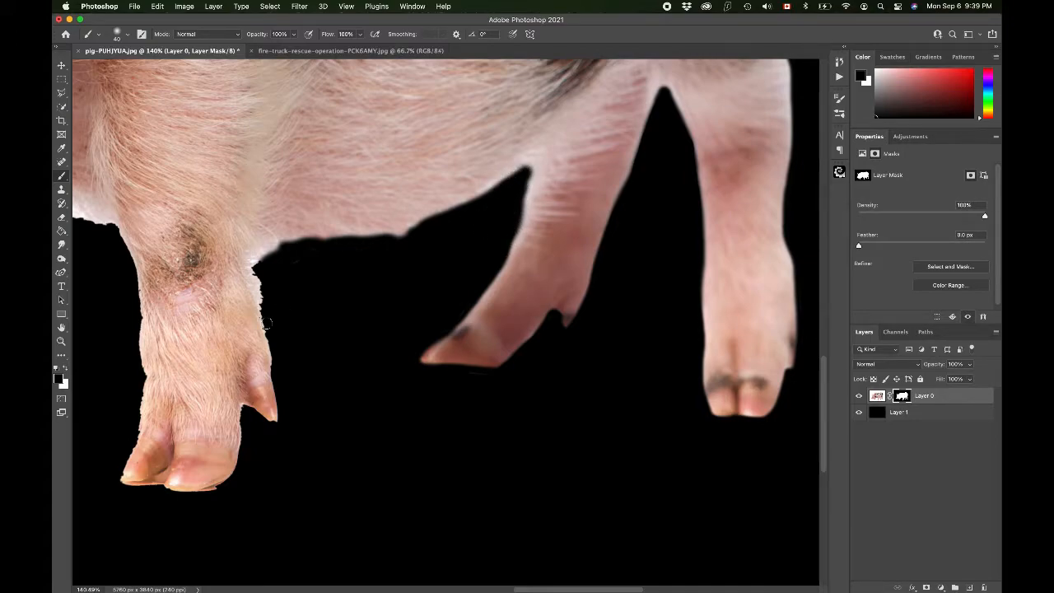
{"action": "scroll", "coordinate": [265, 322], "scroll_direction": "down", "scroll_amount": 3}
{"action": "scroll", "coordinate": [280, 297], "scroll_direction": "left", "scroll_amount": 3}
{"action": "mouse_move", "coordinate": [348, 195]}
{"action": "left_mouse_down"}
{"action": "mouse_move", "coordinate": [347, 283]}
{"action": "mouse_move", "coordinate": [330, 211]}
{"action": "mouse_move", "coordinate": [346, 271]}
{"action": "left_mouse_up"}
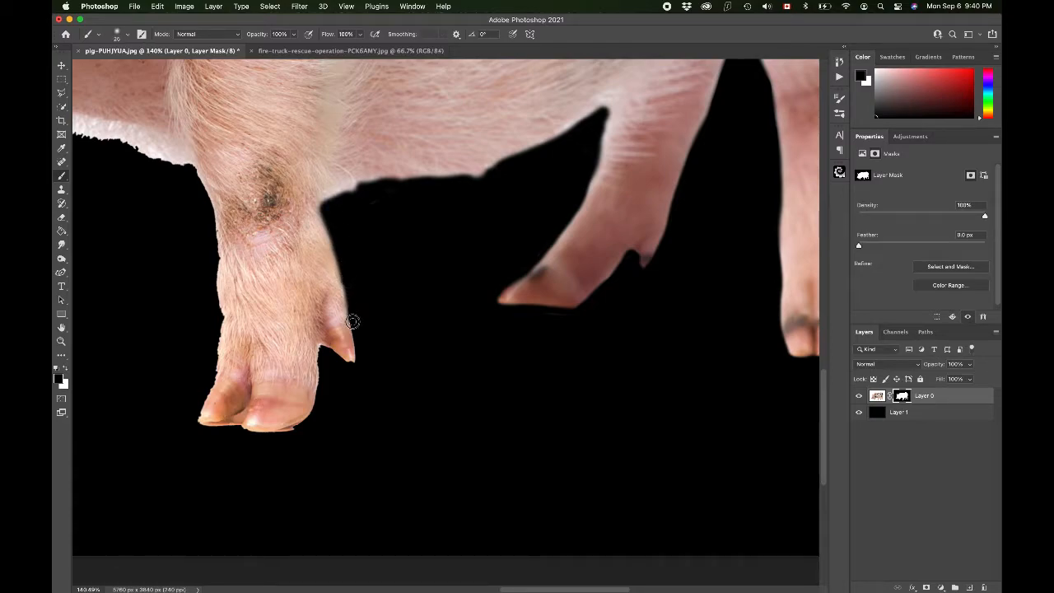
Step: Set the brush to full hardness and paint black along the bottom of the front hooves
{"action": "scroll", "coordinate": [343, 370], "scroll_direction": "left", "scroll_amount": 4}
{"action": "scroll", "coordinate": [343, 370], "scroll_direction": "up", "scroll_amount": 1}
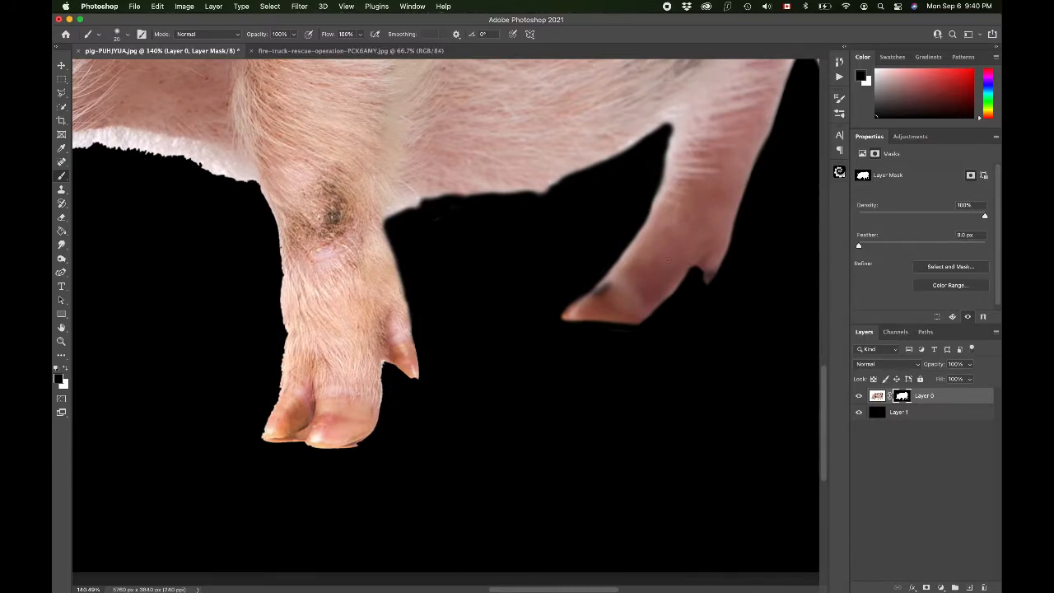
{"action": "scroll", "coordinate": [674, 259], "scroll_direction": "left", "scroll_amount": 4}
{"action": "scroll", "coordinate": [674, 259], "scroll_direction": "up", "scroll_amount": 1}
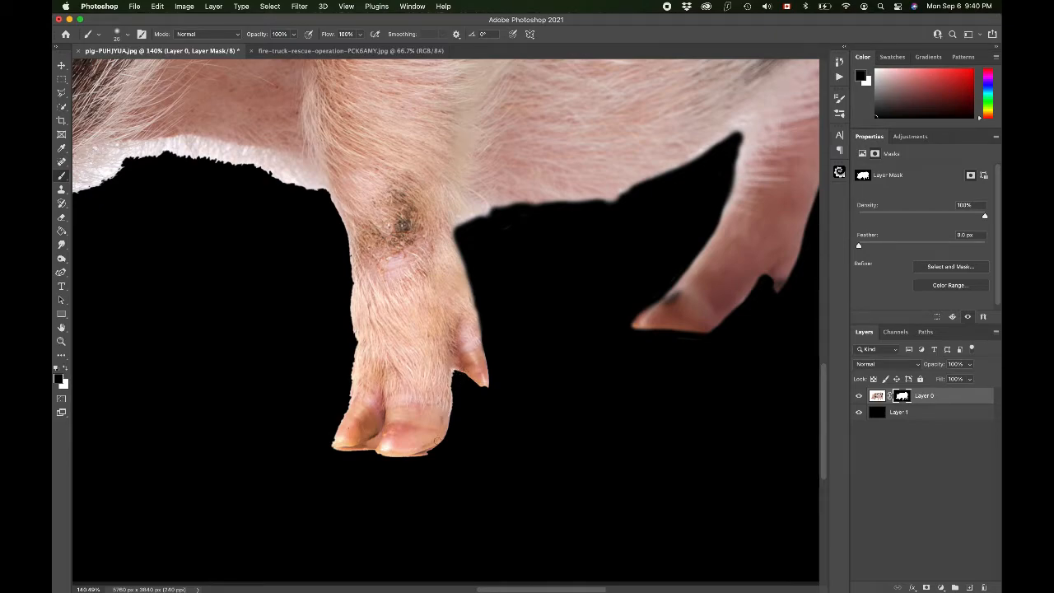
{"action": "left_click", "coordinate": [129, 35]}
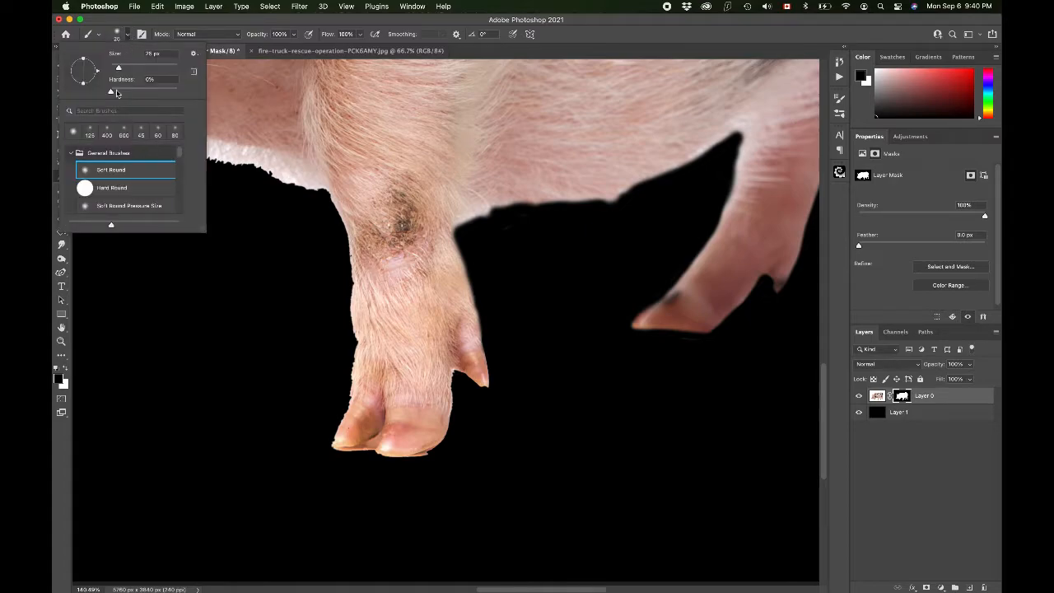
{"action": "left_click_drag", "start_coordinate": [116, 96], "coordinate": [200, 93]}
{"action": "key", "text": "Return"}
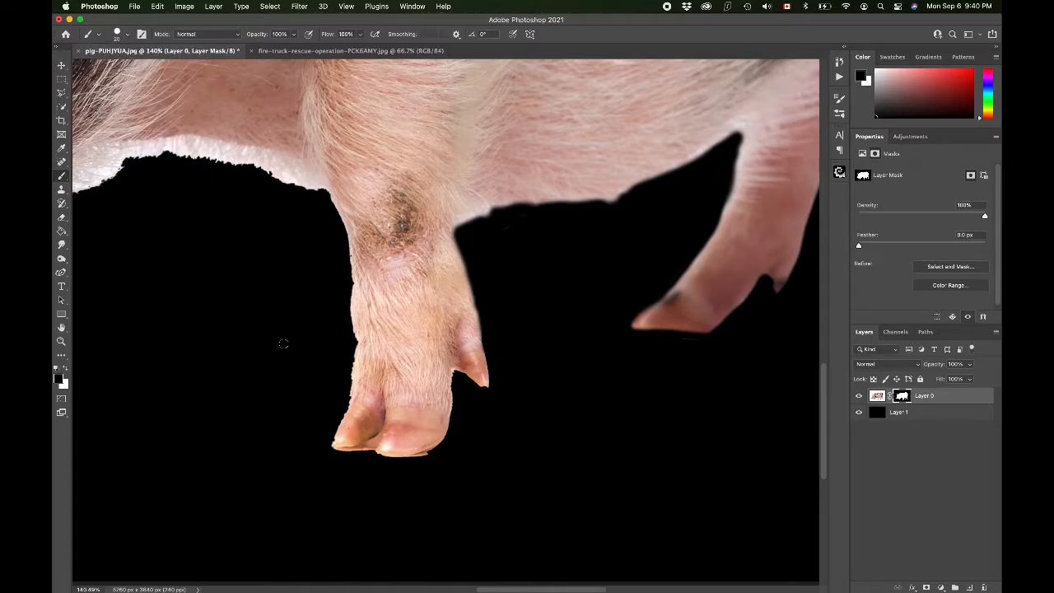
{"action": "mouse_move", "coordinate": [347, 397]}
{"action": "left_mouse_down"}
{"action": "mouse_move", "coordinate": [334, 452]}
{"action": "mouse_move", "coordinate": [429, 453]}
{"action": "mouse_move", "coordinate": [453, 426]}
{"action": "mouse_move", "coordinate": [455, 372]}
{"action": "mouse_move", "coordinate": [448, 438]}
{"action": "left_mouse_up"}
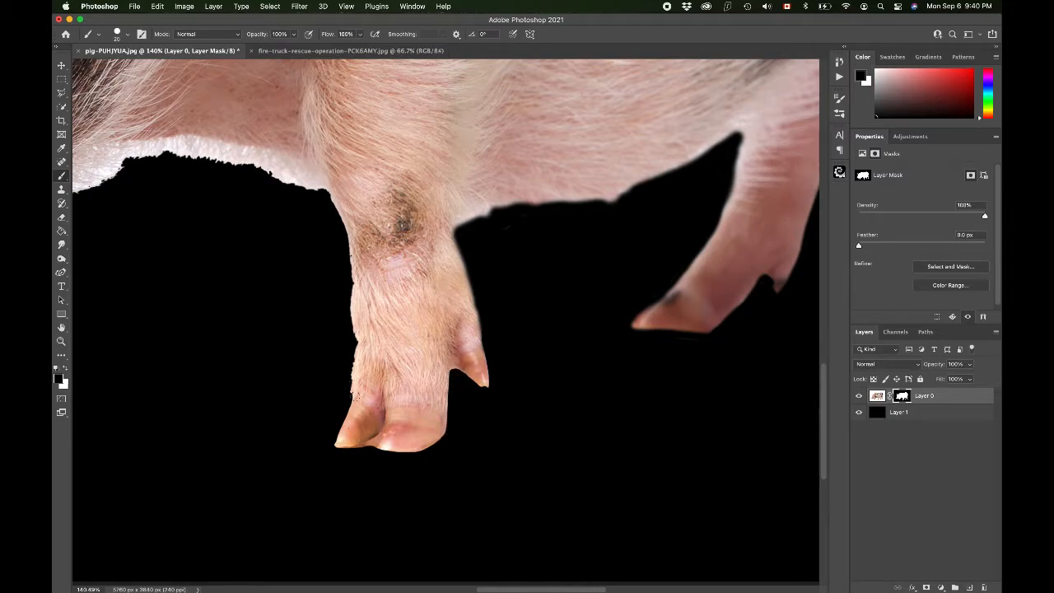
Step: Paint black along the outer edge of the front leg, from the belly down to the hoof
{"action": "left_click", "coordinate": [127, 35]}
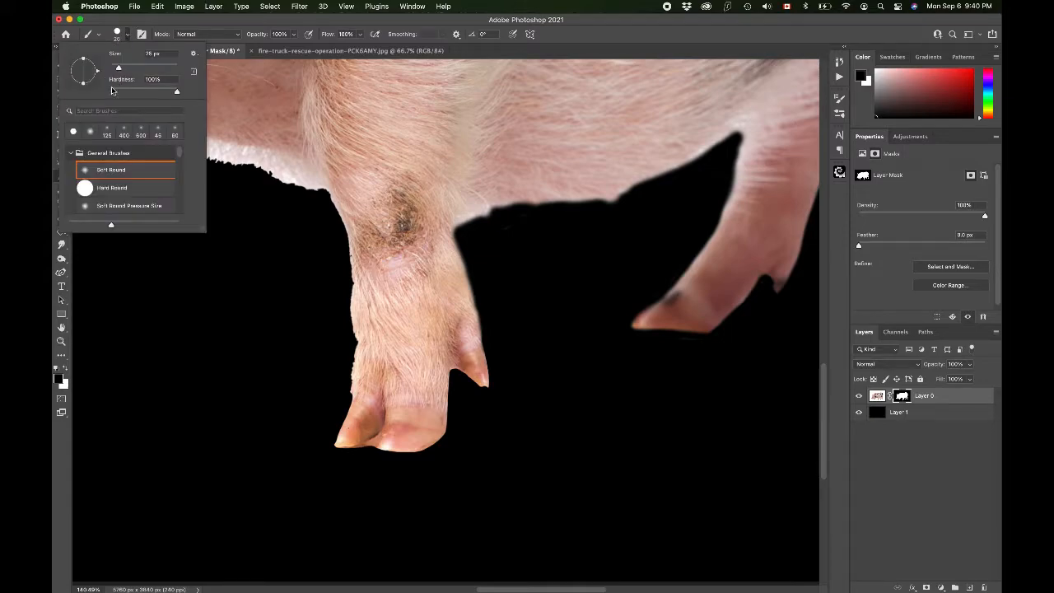
{"action": "key", "text": "Return"}
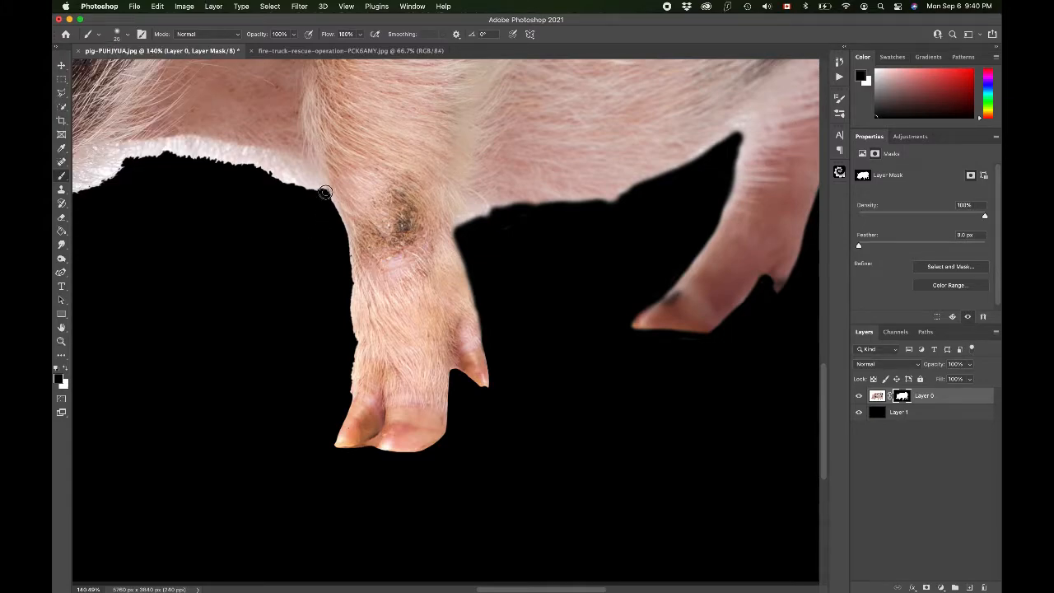
{"action": "mouse_move", "coordinate": [330, 201]}
{"action": "left_mouse_down"}
{"action": "mouse_move", "coordinate": [348, 242]}
{"action": "mouse_move", "coordinate": [354, 355]}
{"action": "left_mouse_up"}
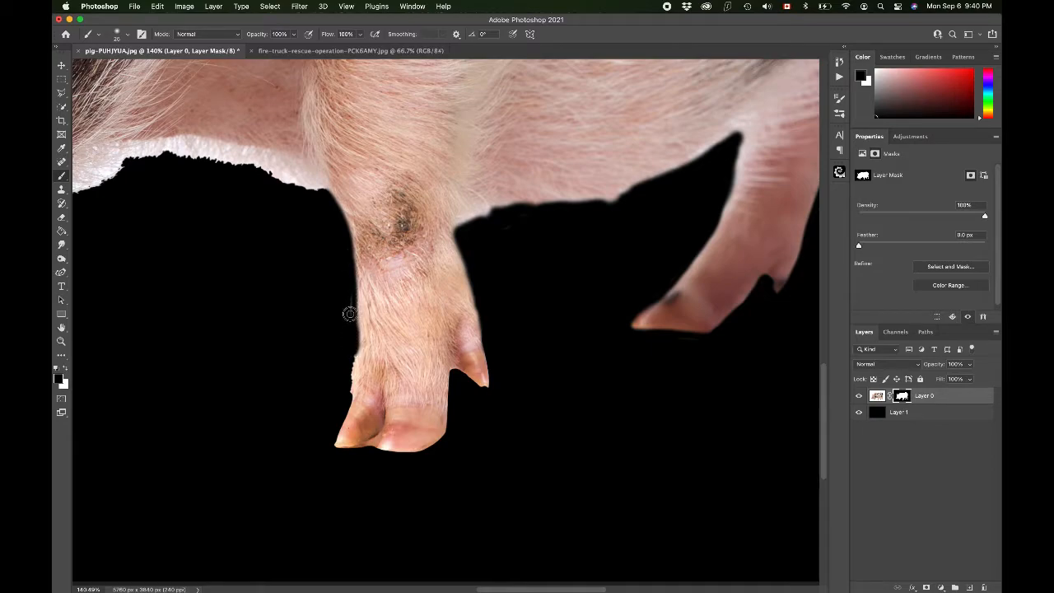
{"action": "left_click_drag", "start_coordinate": [346, 289], "coordinate": [351, 382]}
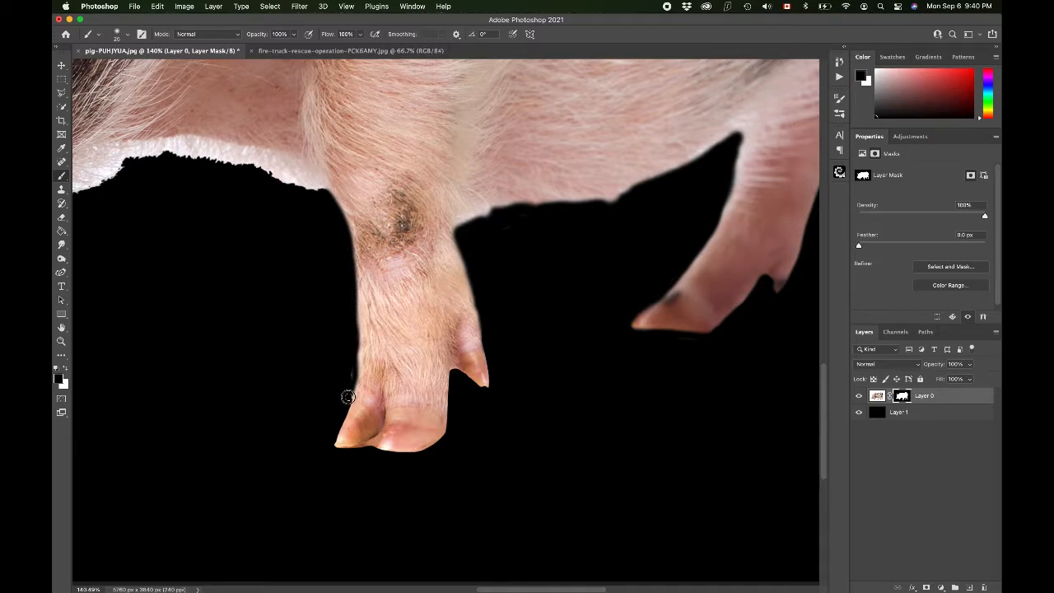
Step: Paint a black stroke along the top edge of the gap between the front and hind legs
{"action": "scroll", "coordinate": [349, 378], "scroll_direction": "left", "scroll_amount": 5}
{"action": "scroll", "coordinate": [347, 380], "scroll_direction": "up", "scroll_amount": 2}
{"action": "mouse_move", "coordinate": [382, 200]}
{"action": "left_mouse_down"}
{"action": "mouse_move", "coordinate": [476, 204]}
{"action": "mouse_move", "coordinate": [510, 214]}
{"action": "mouse_move", "coordinate": [542, 244]}
{"action": "left_mouse_up"}
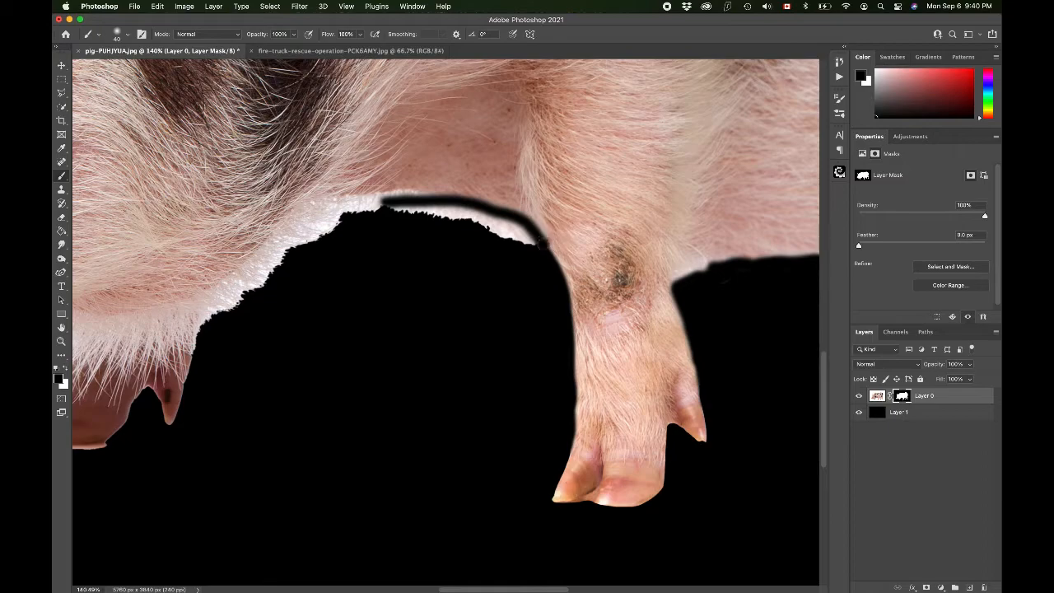
Step: Paint black along the underside of the chest and the edge of the gap behind the front legs
{"action": "scroll", "coordinate": [543, 244], "scroll_direction": "left", "scroll_amount": 10}
{"action": "scroll", "coordinate": [412, 222], "scroll_direction": "up", "scroll_amount": 1}
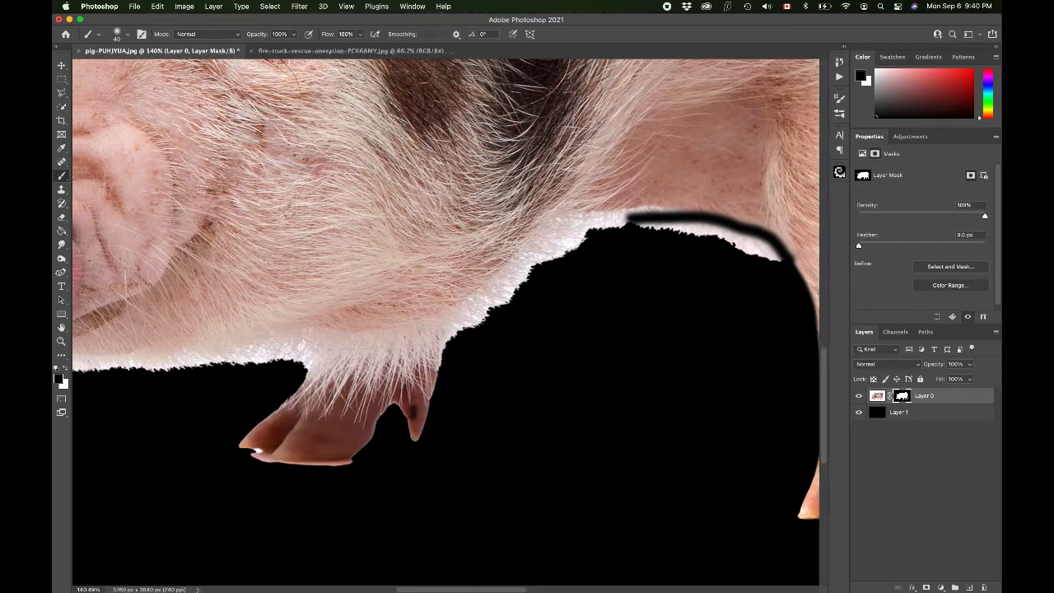
{"action": "scroll", "coordinate": [288, 211], "scroll_direction": "right", "scroll_amount": 12}
{"action": "scroll", "coordinate": [288, 210], "scroll_direction": "down", "scroll_amount": 1}
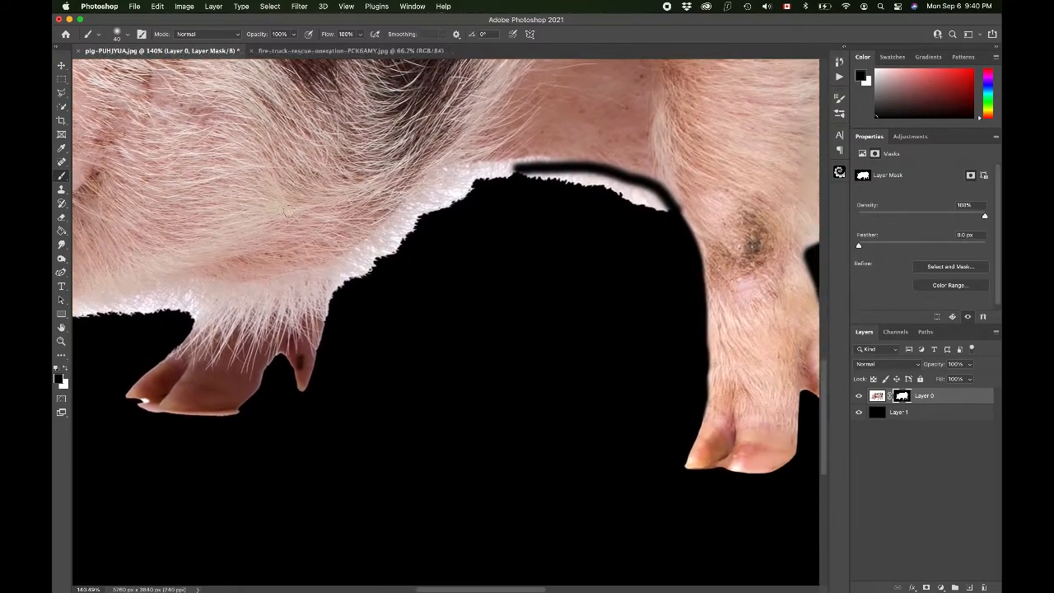
{"action": "mouse_move", "coordinate": [421, 200]}
{"action": "left_mouse_down"}
{"action": "mouse_move", "coordinate": [518, 192]}
{"action": "mouse_move", "coordinate": [545, 197]}
{"action": "mouse_move", "coordinate": [434, 198]}
{"action": "mouse_move", "coordinate": [615, 219]}
{"action": "mouse_move", "coordinate": [624, 231]}
{"action": "mouse_move", "coordinate": [358, 252]}
{"action": "mouse_move", "coordinate": [300, 321]}
{"action": "mouse_move", "coordinate": [320, 286]}
{"action": "mouse_move", "coordinate": [310, 319]}
{"action": "mouse_move", "coordinate": [433, 225]}
{"action": "mouse_move", "coordinate": [391, 230]}
{"action": "left_mouse_up"}
{"action": "left_click_drag", "start_coordinate": [163, 327], "coordinate": [338, 278]}
{"action": "mouse_move", "coordinate": [339, 282]}
{"action": "left_mouse_down"}
{"action": "mouse_move", "coordinate": [244, 293]}
{"action": "mouse_move", "coordinate": [327, 275]}
{"action": "mouse_move", "coordinate": [327, 288]}
{"action": "left_mouse_up"}
Step: Enlarge the brush and paint black along the edges between the front legs
{"action": "left_click", "coordinate": [127, 34]}
{"action": "left_click_drag", "start_coordinate": [148, 80], "coordinate": [174, 79]}
{"action": "left_click", "coordinate": [337, 278]}
{"action": "mouse_move", "coordinate": [336, 276]}
{"action": "left_mouse_down"}
{"action": "mouse_move", "coordinate": [283, 358]}
{"action": "mouse_move", "coordinate": [290, 380]}
{"action": "mouse_move", "coordinate": [381, 391]}
{"action": "left_mouse_up"}
{"action": "left_click_drag", "start_coordinate": [432, 341], "coordinate": [470, 302]}
{"action": "mouse_move", "coordinate": [425, 334]}
{"action": "left_mouse_down"}
{"action": "mouse_move", "coordinate": [398, 369]}
{"action": "mouse_move", "coordinate": [552, 387]}
{"action": "left_mouse_up"}
Step: Adjust the brush size and paint black along the chest and leg edges
{"action": "left_click", "coordinate": [127, 34]}
{"action": "left_click_drag", "start_coordinate": [115, 64], "coordinate": [120, 64]}
{"action": "mouse_move", "coordinate": [216, 303]}
{"action": "left_mouse_down"}
{"action": "mouse_move", "coordinate": [308, 305]}
{"action": "mouse_move", "coordinate": [482, 277]}
{"action": "mouse_move", "coordinate": [390, 305]}
{"action": "left_mouse_up"}
{"action": "scroll", "coordinate": [420, 292], "scroll_direction": "up", "scroll_amount": 10}
{"action": "scroll", "coordinate": [420, 292], "scroll_direction": "left", "scroll_amount": 7}
{"action": "mouse_move", "coordinate": [449, 277]}
{"action": "left_mouse_down"}
{"action": "mouse_move", "coordinate": [415, 288]}
{"action": "mouse_move", "coordinate": [421, 327]}
{"action": "mouse_move", "coordinate": [407, 294]}
{"action": "mouse_move", "coordinate": [406, 376]}
{"action": "left_mouse_up"}
Step: Switch to the Hard Round brush and paint black along a leg edge
{"action": "scroll", "coordinate": [428, 345], "scroll_direction": "down", "scroll_amount": 5}
{"action": "scroll", "coordinate": [406, 375], "scroll_direction": "down", "scroll_amount": 4}
{"action": "left_click", "coordinate": [127, 35]}
{"action": "left_click", "coordinate": [113, 188]}
{"action": "mouse_move", "coordinate": [450, 249]}
{"action": "left_mouse_down"}
{"action": "mouse_move", "coordinate": [401, 276]}
{"action": "mouse_move", "coordinate": [396, 356]}
{"action": "mouse_move", "coordinate": [413, 387]}
{"action": "mouse_move", "coordinate": [504, 432]}
{"action": "left_mouse_up"}
Step: Swap the foreground to white and paint back a small area along the mask edge
{"action": "scroll", "coordinate": [527, 432], "scroll_direction": "right", "scroll_amount": 5}
{"action": "scroll", "coordinate": [527, 432], "scroll_direction": "down", "scroll_amount": 2}
{"action": "left_click", "coordinate": [127, 35]}
{"action": "key", "text": "Return"}
{"action": "left_click", "coordinate": [127, 35]}
{"action": "key", "text": "x"}
{"action": "left_click", "coordinate": [642, 365]}
{"action": "left_click_drag", "start_coordinate": [637, 362], "coordinate": [648, 377]}
Step: Swap back to black and paint along the outer edge of the pig's ear
{"action": "scroll", "coordinate": [642, 371], "scroll_direction": "down", "scroll_amount": 8}
{"action": "scroll", "coordinate": [247, 271], "scroll_direction": "up", "scroll_amount": 10}
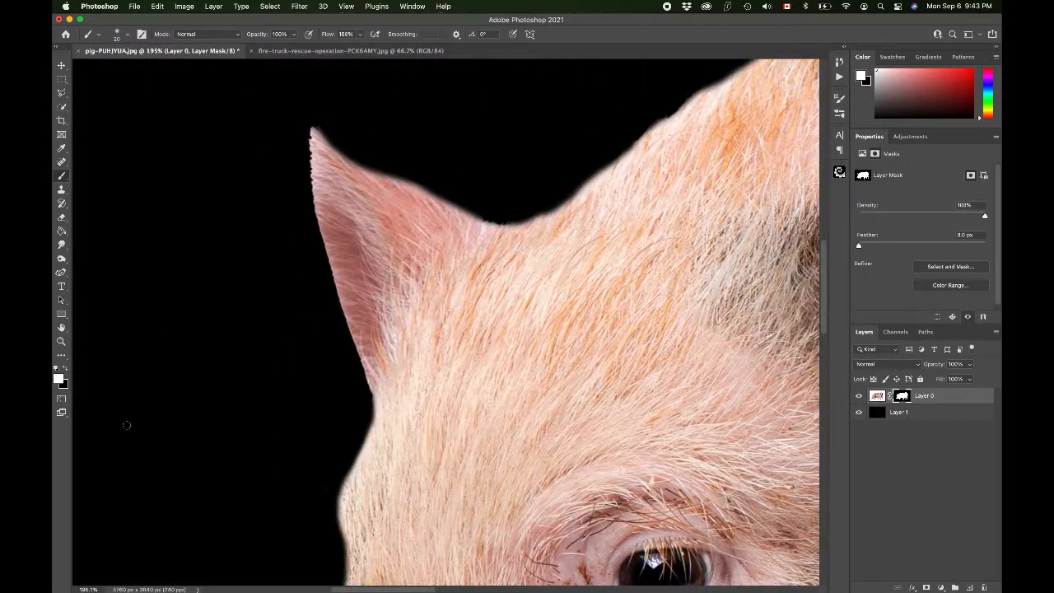
{"action": "key", "text": "x"}
{"action": "mouse_move", "coordinate": [310, 124]}
{"action": "left_mouse_down"}
{"action": "mouse_move", "coordinate": [327, 262]}
{"action": "mouse_move", "coordinate": [374, 420]}
{"action": "left_mouse_up"}
Step: Pan and zoom around the whole pig to inspect the mask edges
{"action": "scroll", "coordinate": [374, 420], "scroll_direction": "right", "scroll_amount": 5}
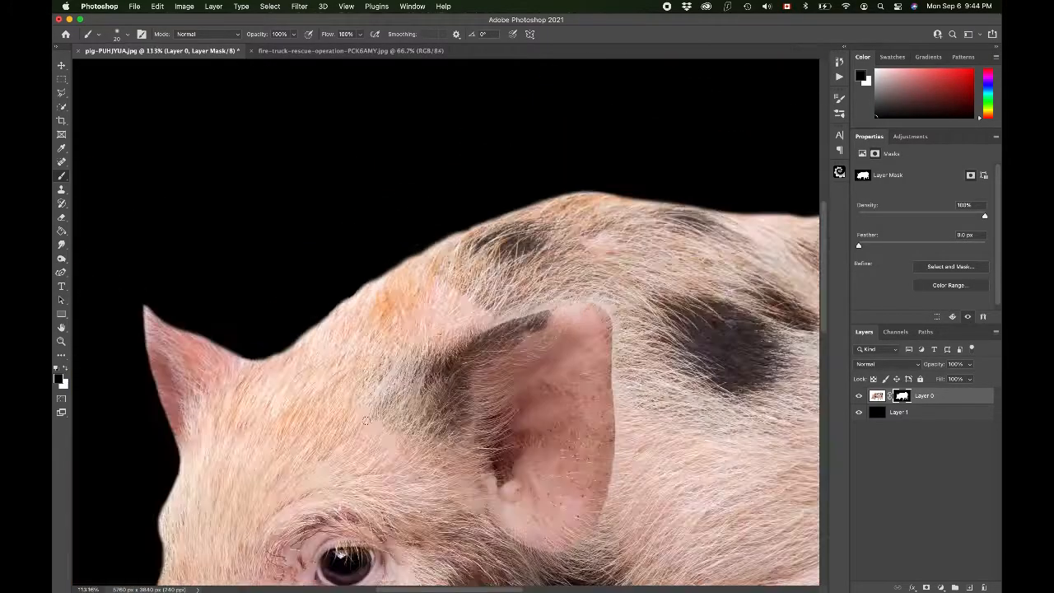
{"action": "scroll", "coordinate": [364, 420], "scroll_direction": "down", "scroll_amount": 8}
{"action": "scroll", "coordinate": [444, 321], "scroll_direction": "up", "scroll_amount": 8}
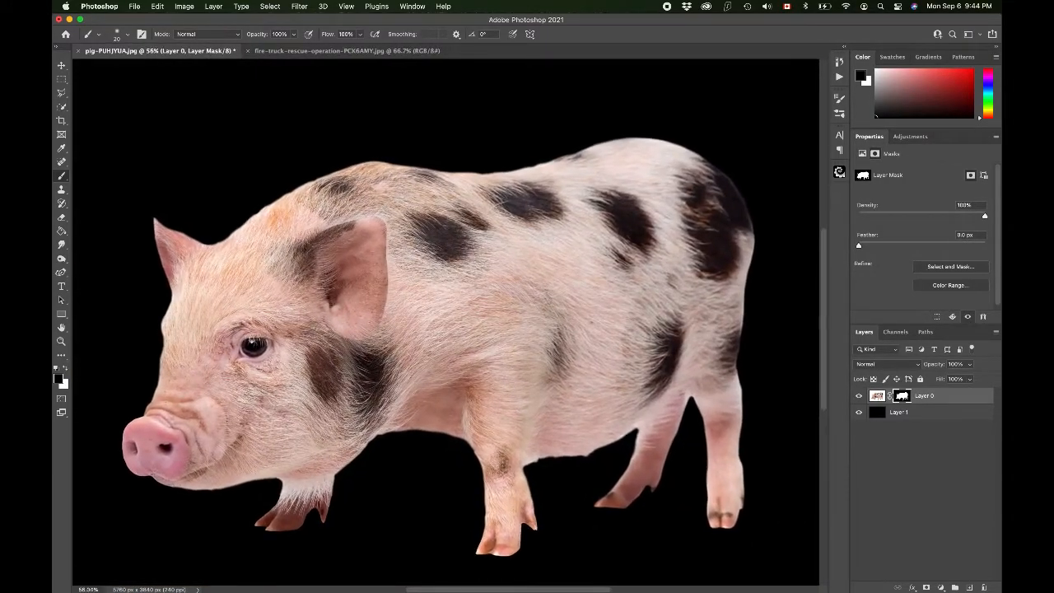
{"action": "scroll", "coordinate": [449, 321], "scroll_direction": "down", "scroll_amount": 5}
{"action": "scroll", "coordinate": [449, 321], "scroll_direction": "right", "scroll_amount": 3}
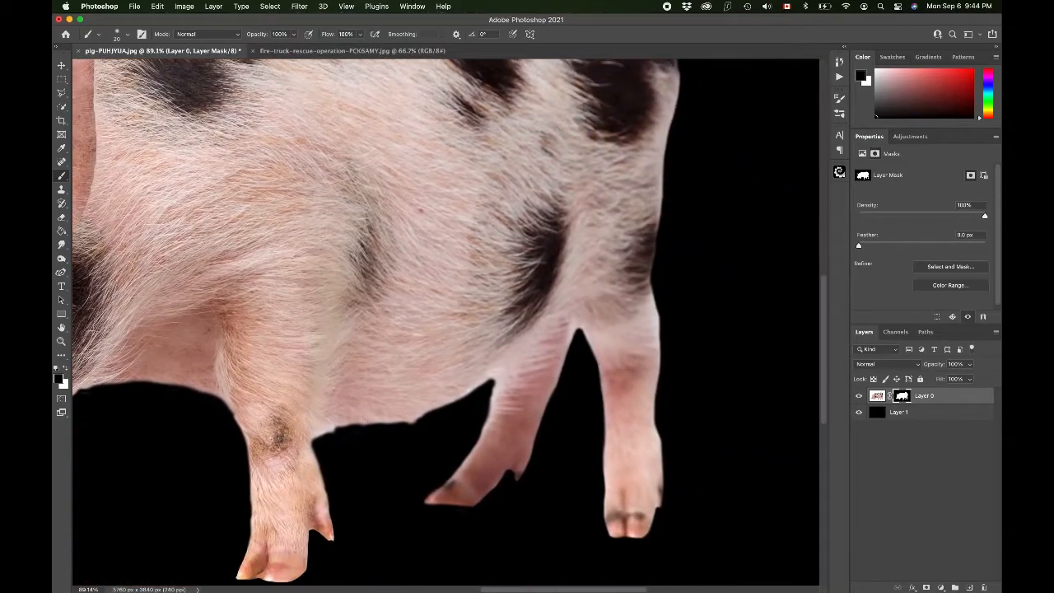
{"action": "scroll", "coordinate": [365, 421], "scroll_direction": "up", "scroll_amount": 5}
{"action": "scroll", "coordinate": [366, 423], "scroll_direction": "right", "scroll_amount": 2}
{"action": "scroll", "coordinate": [366, 421], "scroll_direction": "up", "scroll_amount": 3}
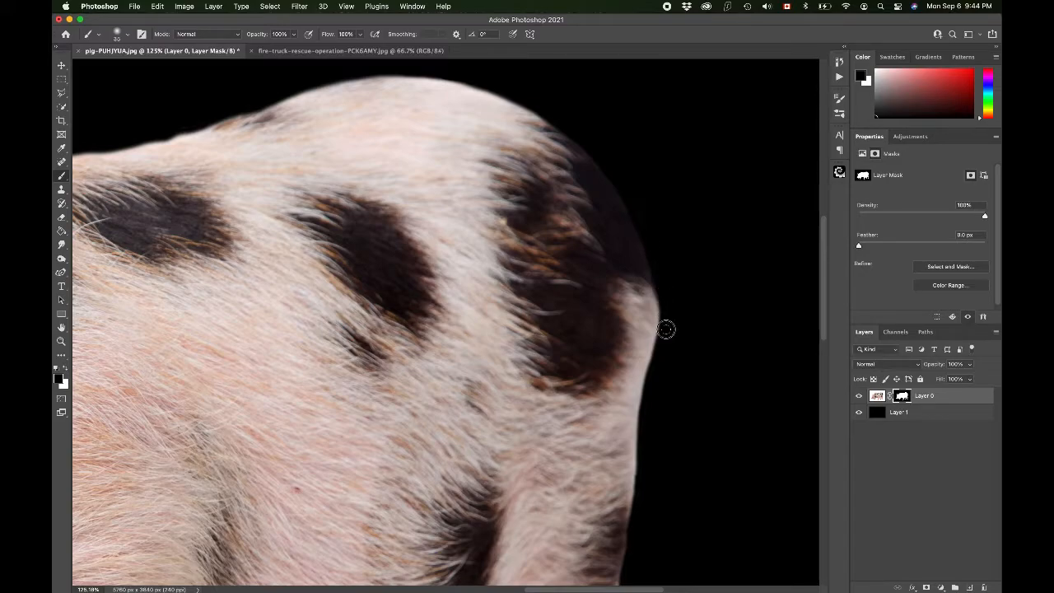
{"action": "scroll", "coordinate": [587, 139], "scroll_direction": "down", "scroll_amount": 15}
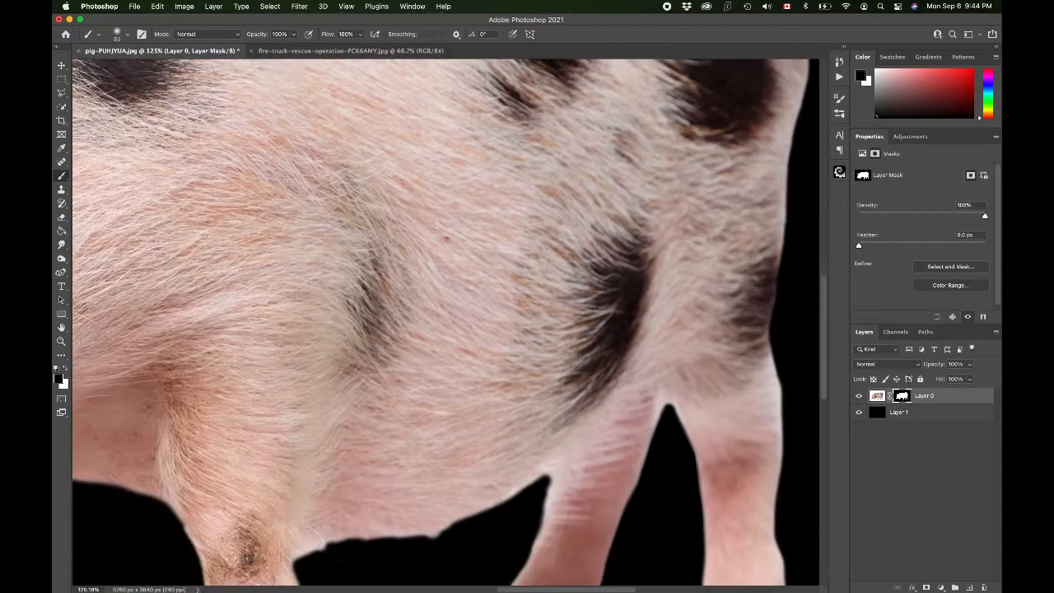
{"action": "scroll", "coordinate": [587, 135], "scroll_direction": "up", "scroll_amount": 10}
{"action": "scroll", "coordinate": [587, 135], "scroll_direction": "left", "scroll_amount": 5}
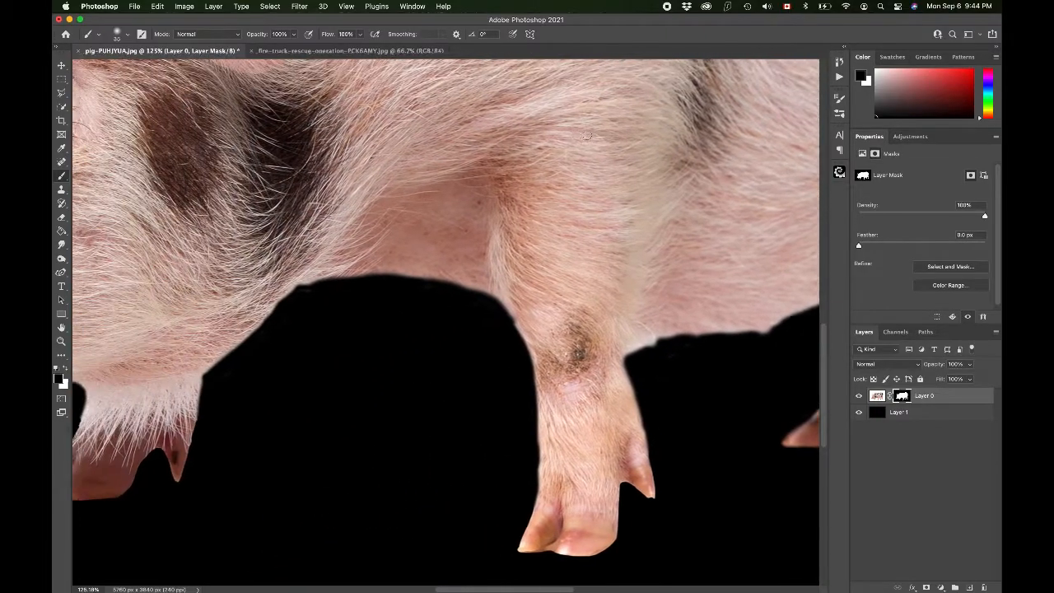
{"action": "scroll", "coordinate": [587, 135], "scroll_direction": "down", "scroll_amount": 5}
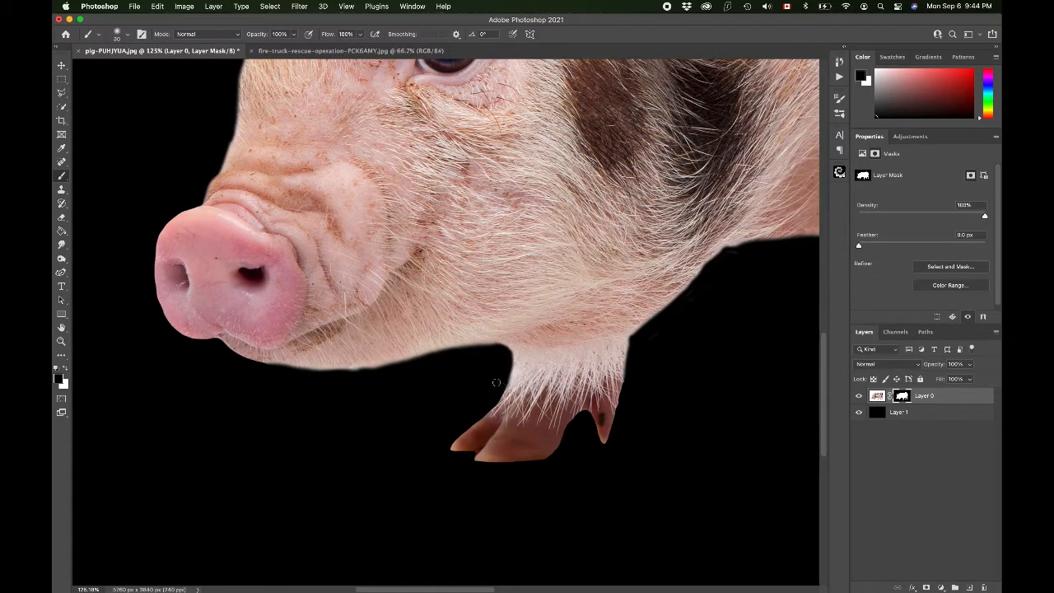
{"action": "scroll", "coordinate": [457, 366], "scroll_direction": "down", "scroll_amount": 8}
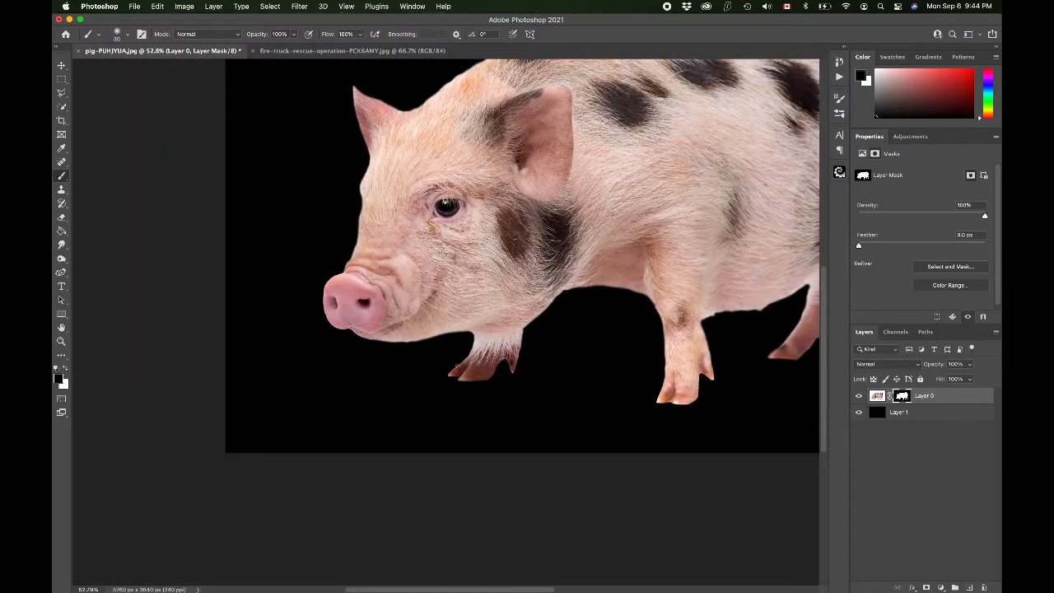
{"action": "scroll", "coordinate": [458, 366], "scroll_direction": "down", "scroll_amount": 5}
{"action": "scroll", "coordinate": [483, 325], "scroll_direction": "up", "scroll_amount": 5}
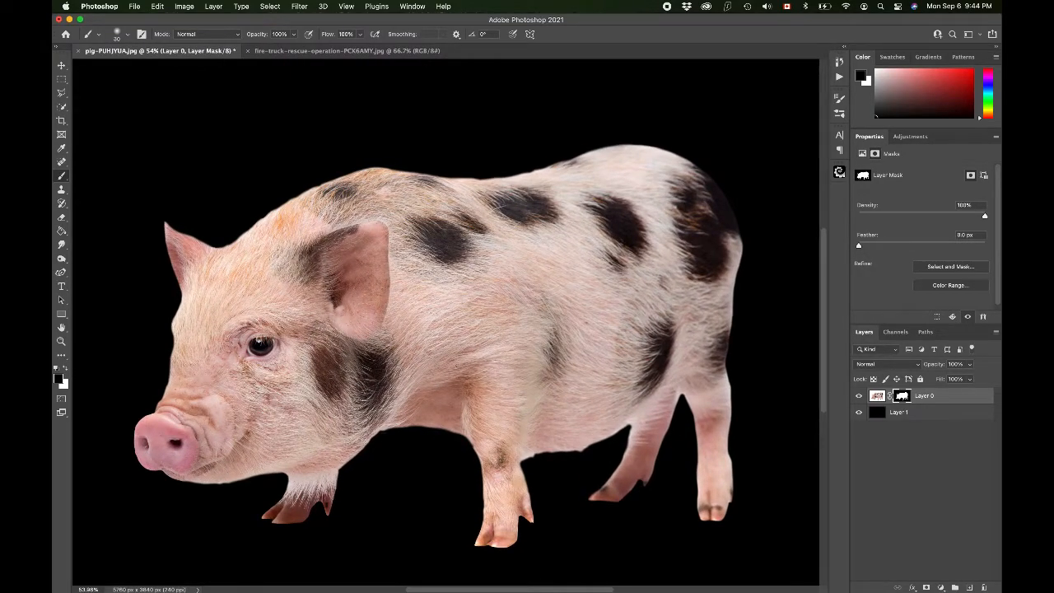
Step: Convert the masked pig layer to a smart object and preview its contents before closing them
{"action": "right_click", "coordinate": [941, 396]}
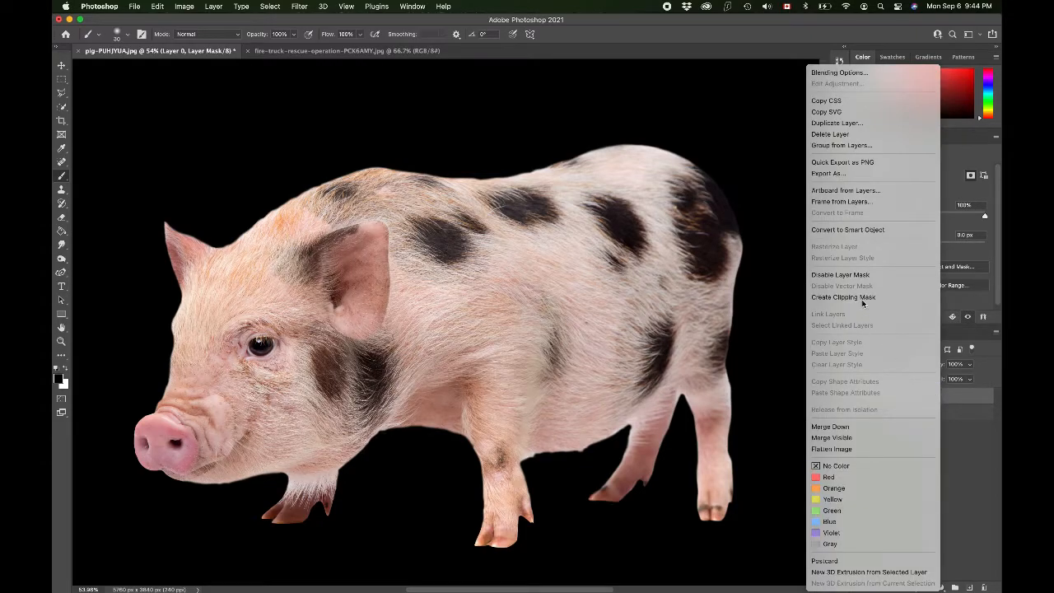
{"action": "left_click", "coordinate": [853, 230]}
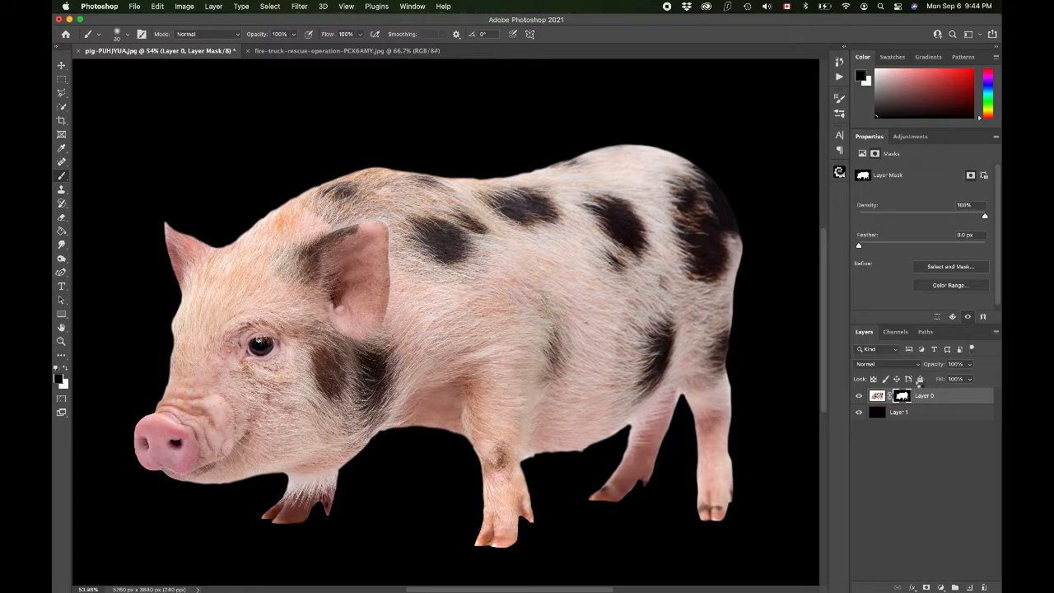
{"action": "double_click", "coordinate": [876, 396]}
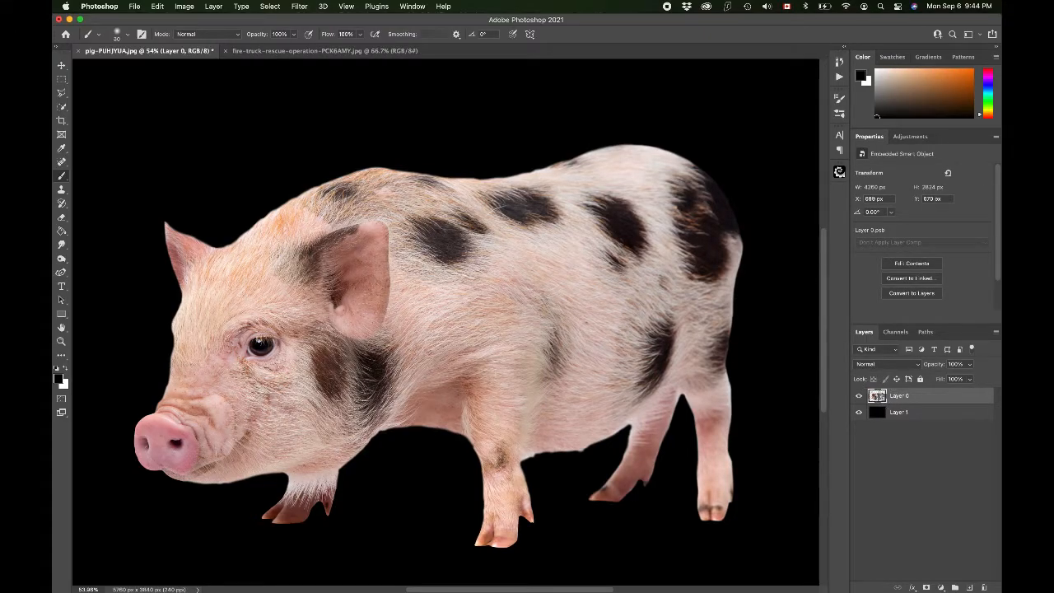
{"action": "left_click", "coordinate": [901, 397]}
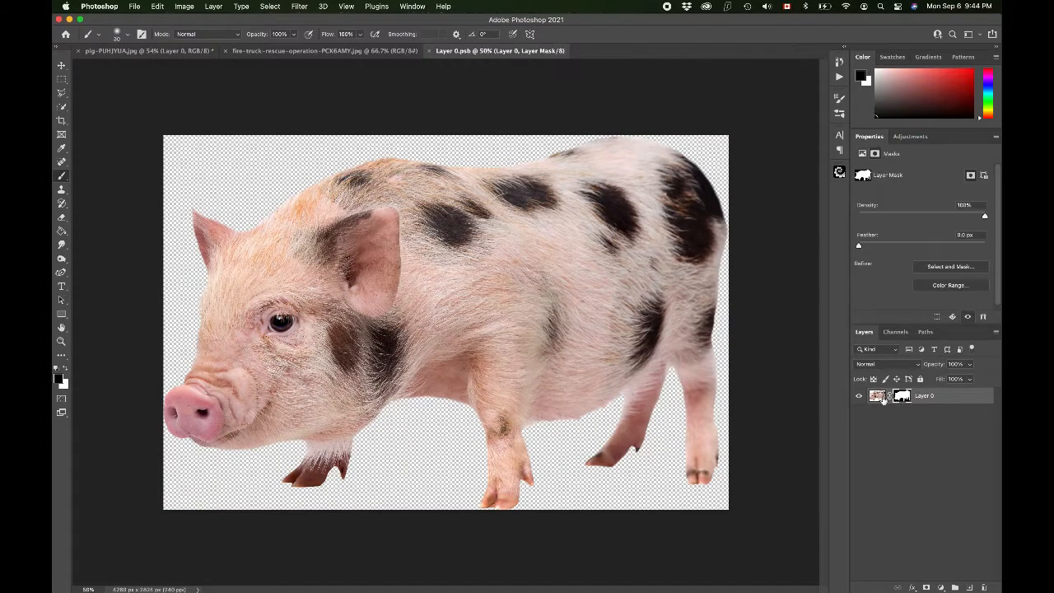
{"action": "left_click", "coordinate": [879, 397]}
{"action": "left_click", "coordinate": [429, 54]}
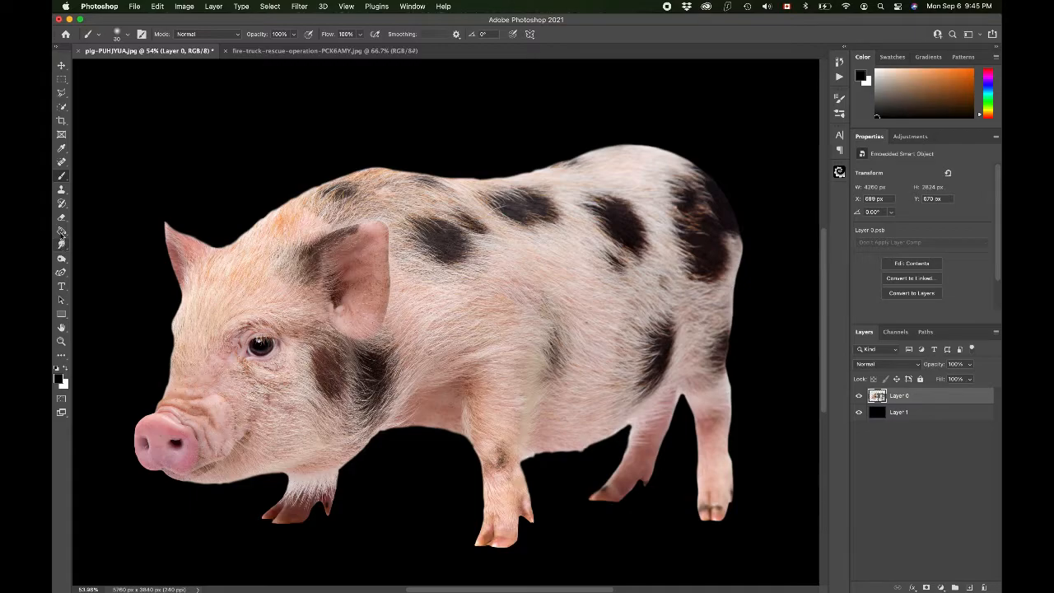
Step: Select the Smudge tool and open the hair_brush_set_by_para_vine group in the brush picker
{"action": "left_click", "coordinate": [62, 245]}
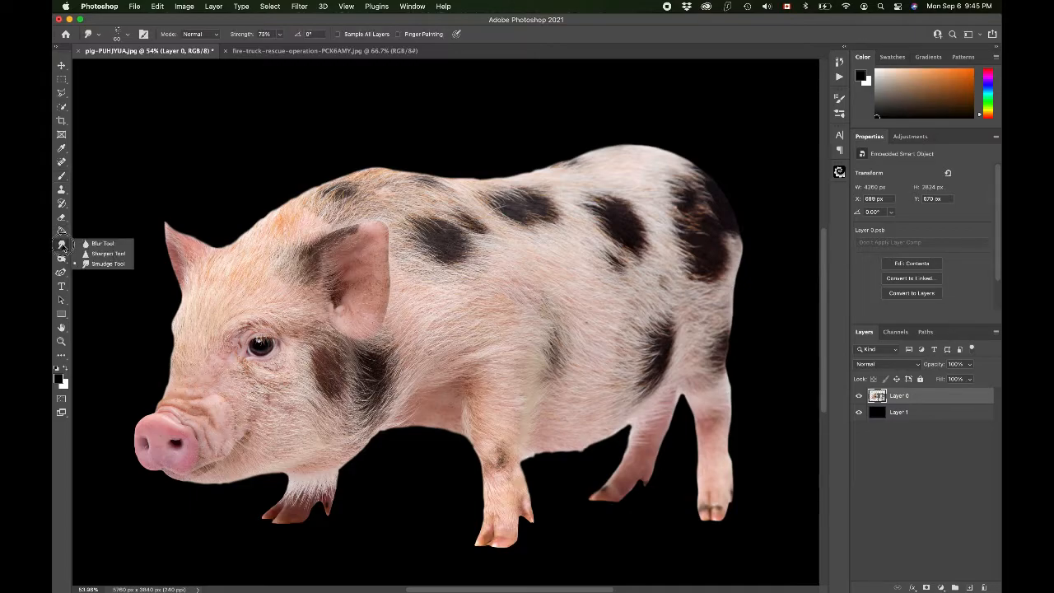
{"action": "left_click", "coordinate": [103, 264]}
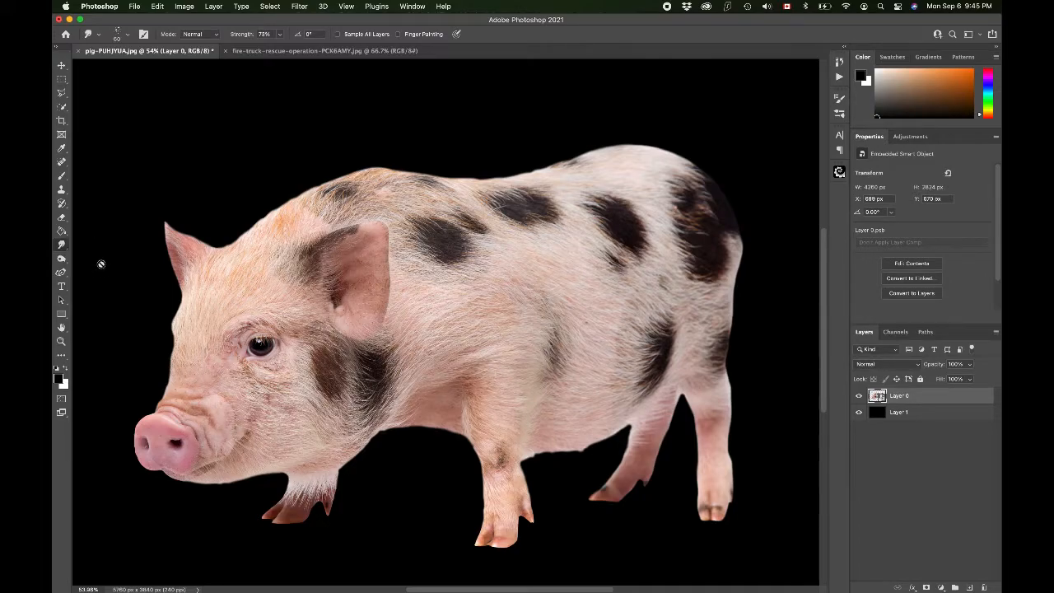
{"action": "left_click", "coordinate": [128, 37]}
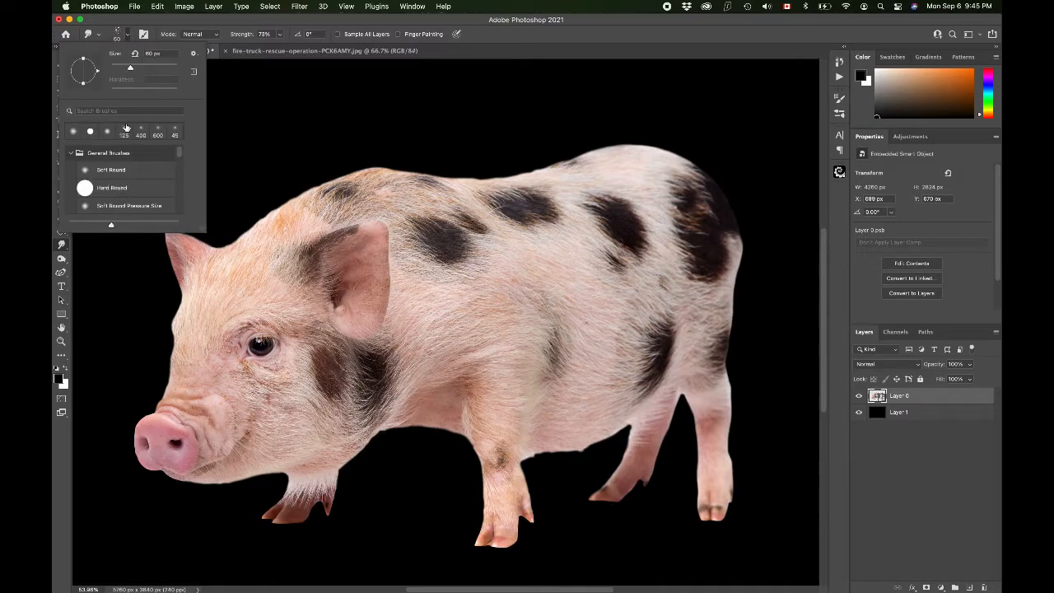
{"action": "scroll", "coordinate": [122, 167], "scroll_direction": "down", "scroll_amount": 2}
{"action": "scroll", "coordinate": [122, 166], "scroll_direction": "down", "scroll_amount": 4}
{"action": "scroll", "coordinate": [122, 166], "scroll_direction": "down", "scroll_amount": 1}
{"action": "scroll", "coordinate": [122, 165], "scroll_direction": "down", "scroll_amount": 1}
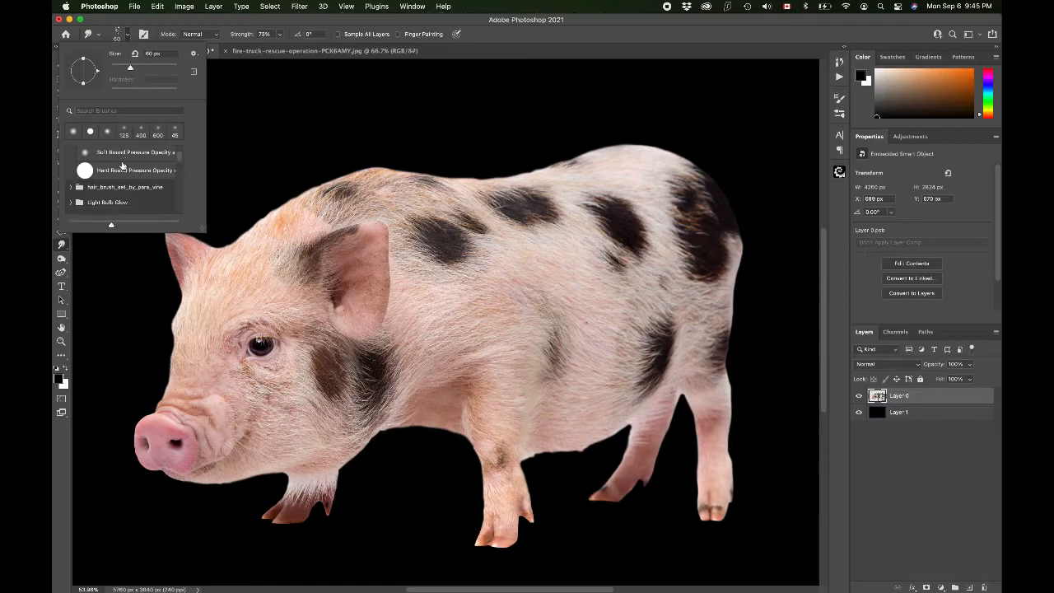
{"action": "left_click", "coordinate": [116, 186]}
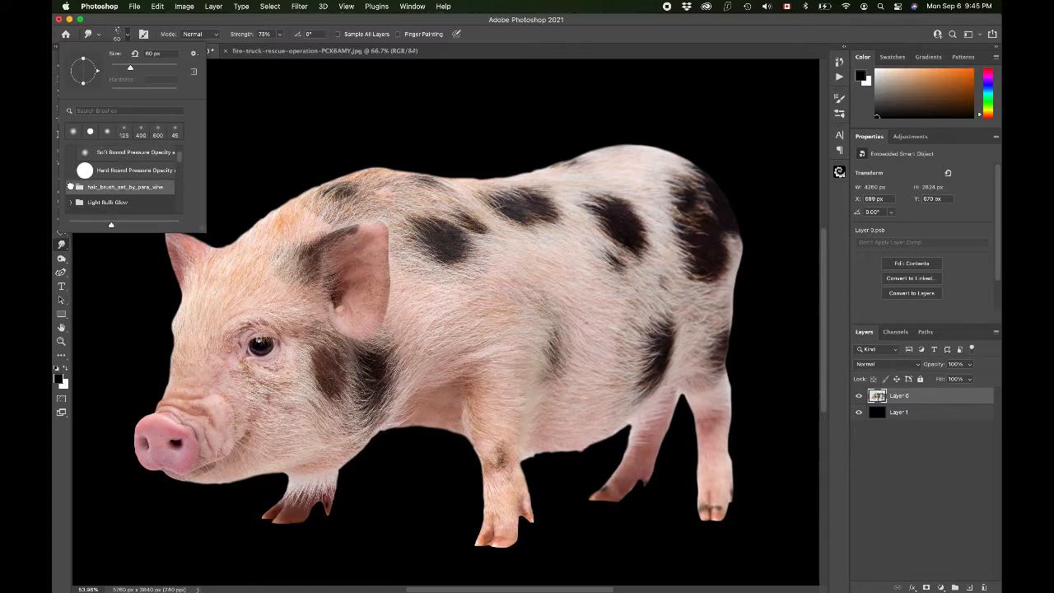
{"action": "left_click", "coordinate": [73, 189]}
{"action": "scroll", "coordinate": [130, 192], "scroll_direction": "down", "scroll_amount": 3}
{"action": "scroll", "coordinate": [131, 192], "scroll_direction": "up", "scroll_amount": 1}
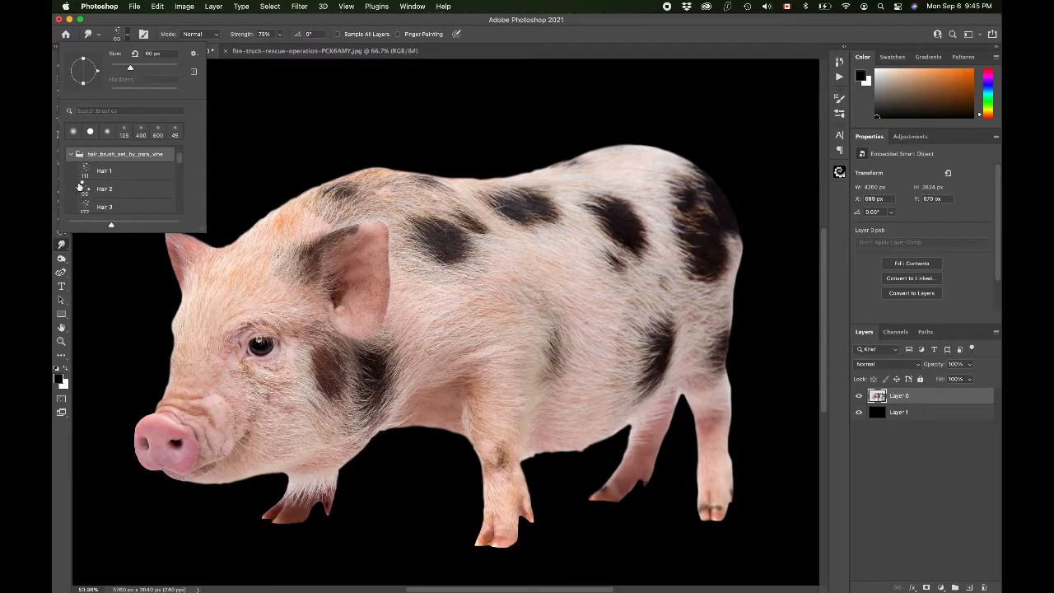
{"action": "left_click", "coordinate": [194, 54]}
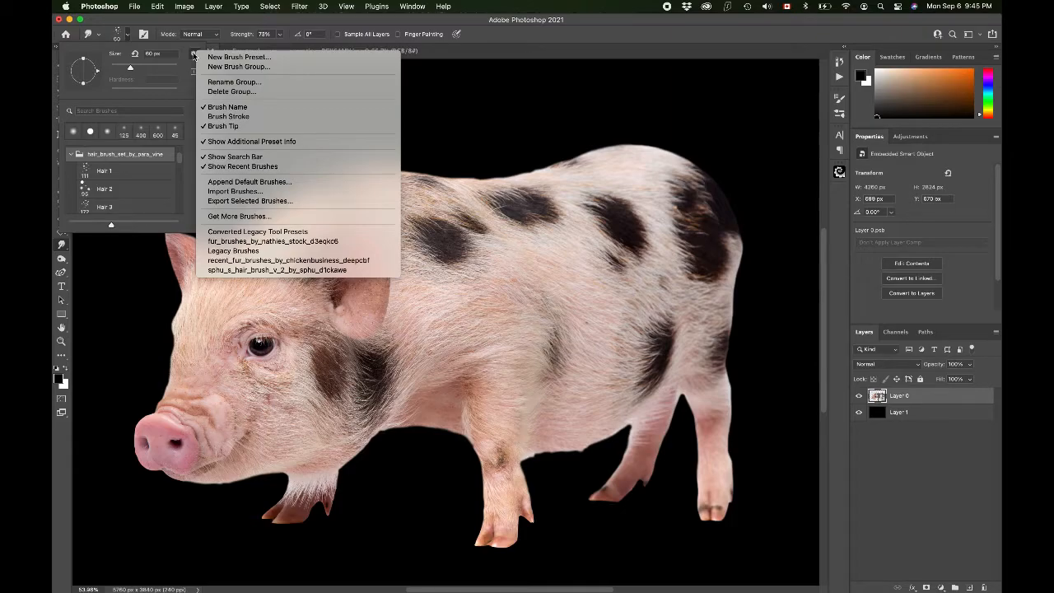
{"action": "left_click", "coordinate": [235, 192]}
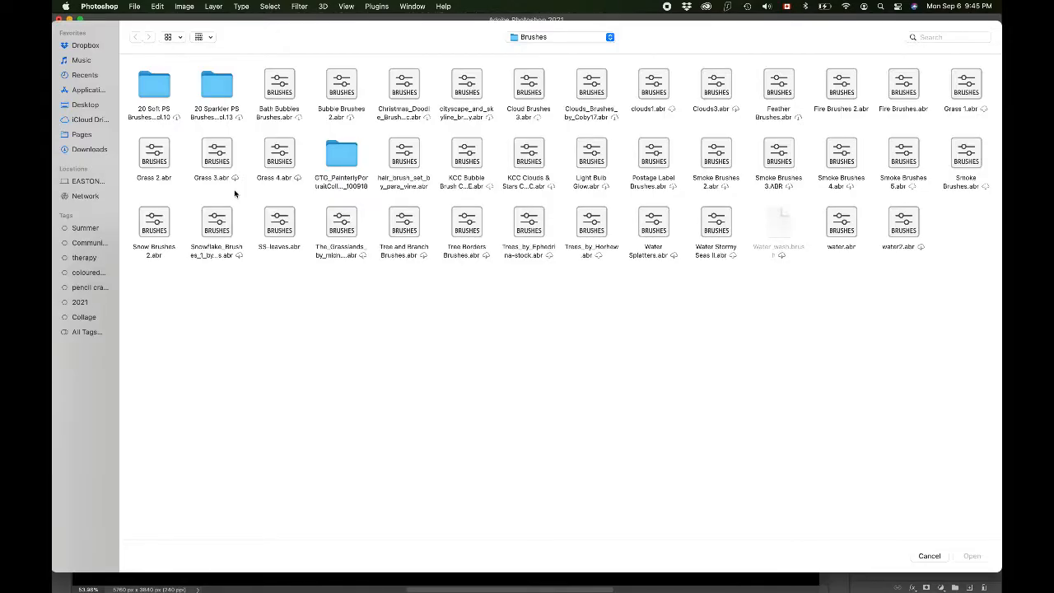
{"action": "left_click", "coordinate": [86, 90]}
{"action": "double_click", "coordinate": [215, 90]}
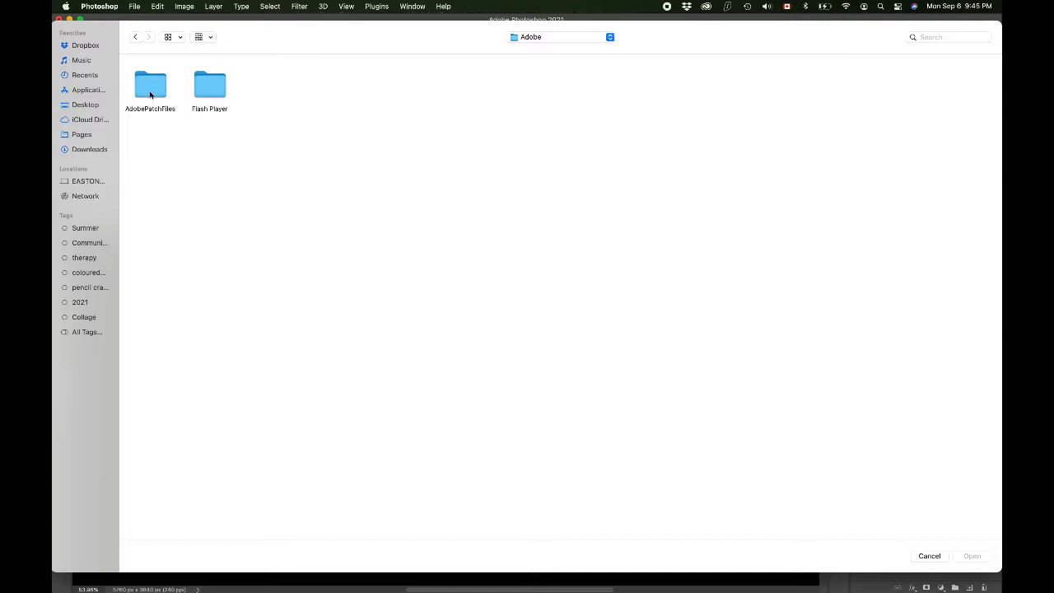
{"action": "left_click", "coordinate": [136, 38]}
{"action": "double_click", "coordinate": [777, 91]}
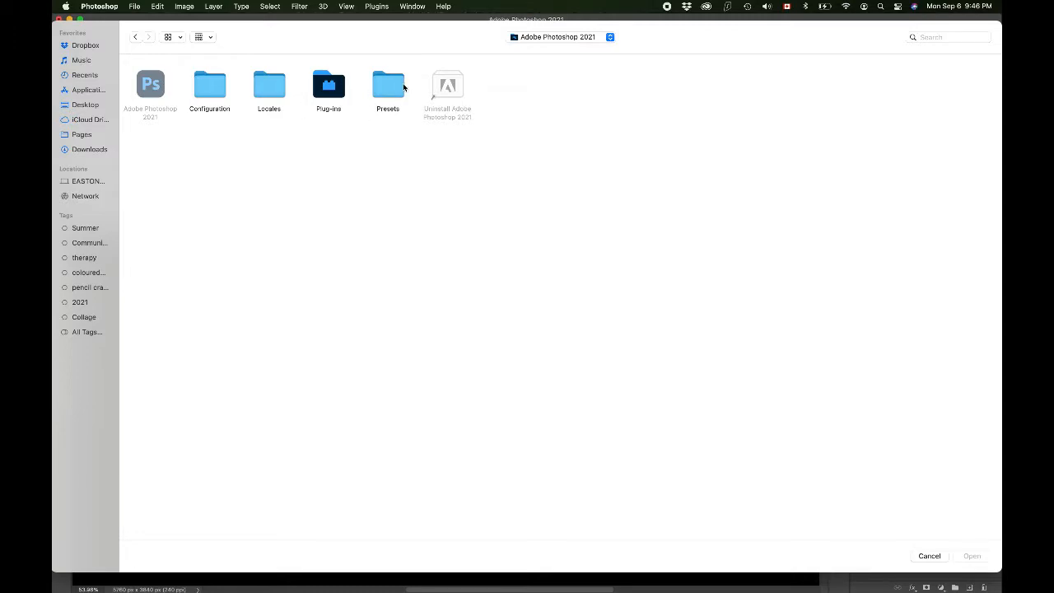
{"action": "double_click", "coordinate": [387, 93]}
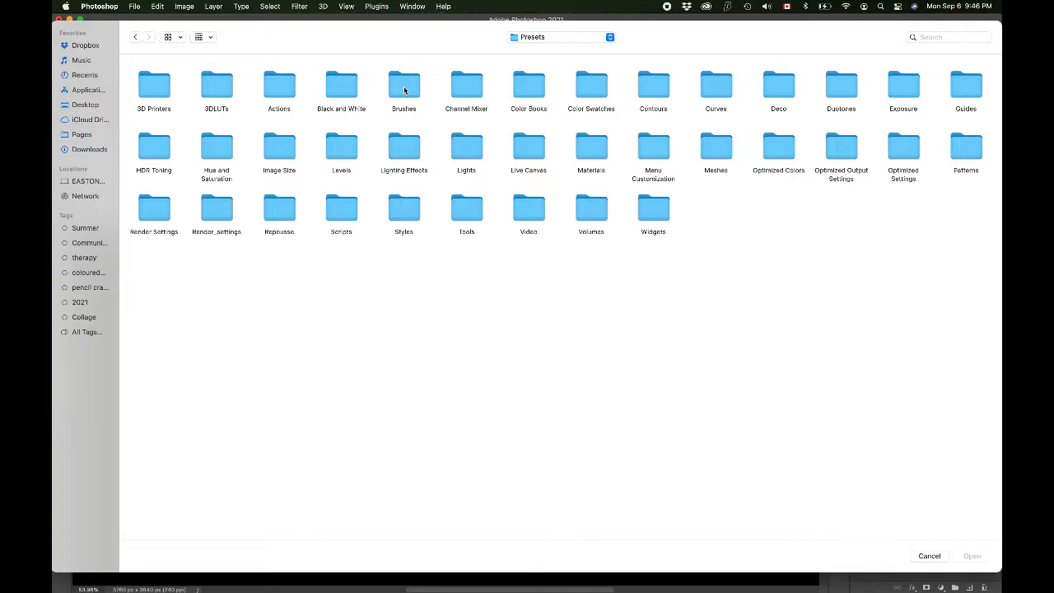
{"action": "left_click", "coordinate": [135, 37]}
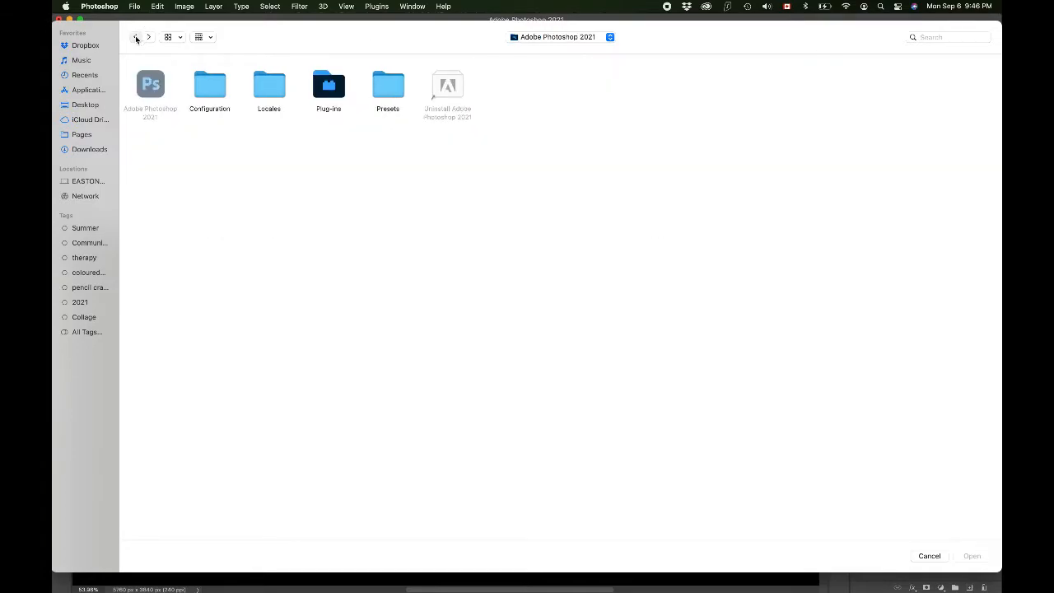
{"action": "left_click", "coordinate": [135, 38]}
{"action": "left_click", "coordinate": [136, 38]}
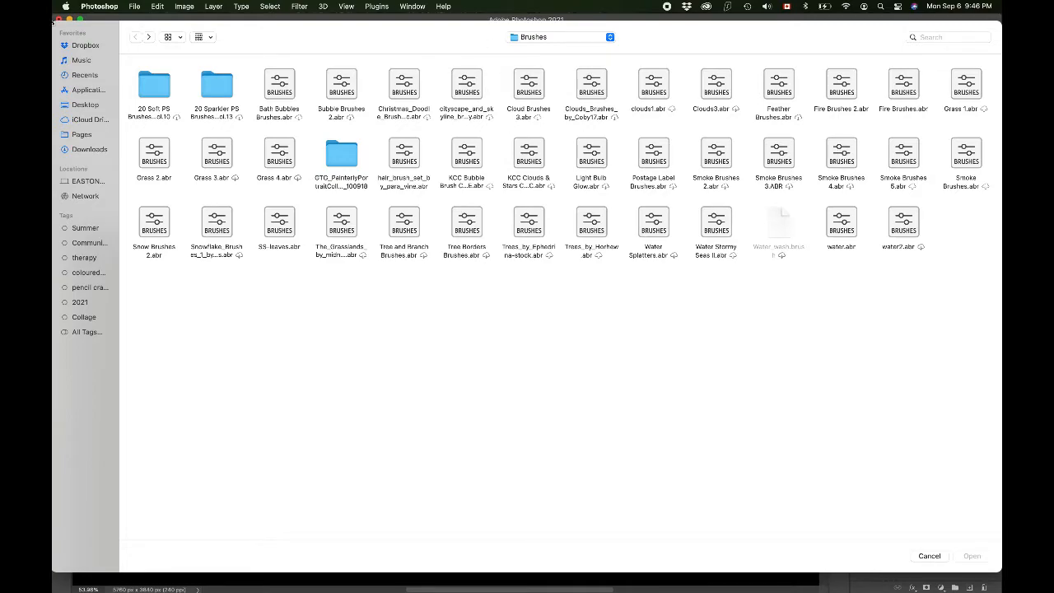
{"action": "left_click", "coordinate": [87, 150]}
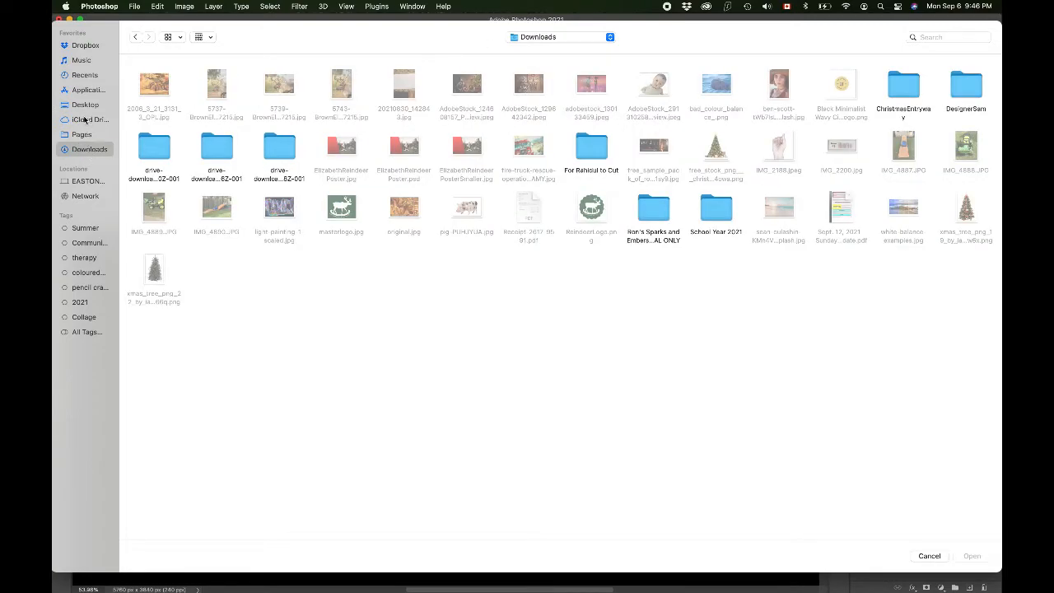
{"action": "left_click", "coordinate": [84, 120]}
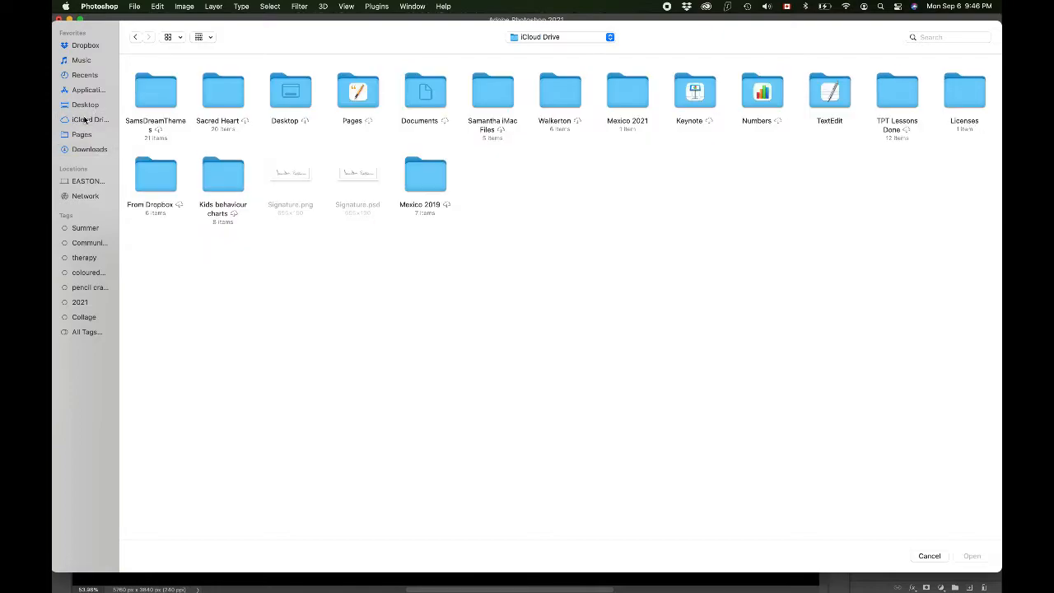
{"action": "left_click", "coordinate": [137, 37]}
{"action": "left_click", "coordinate": [137, 37]}
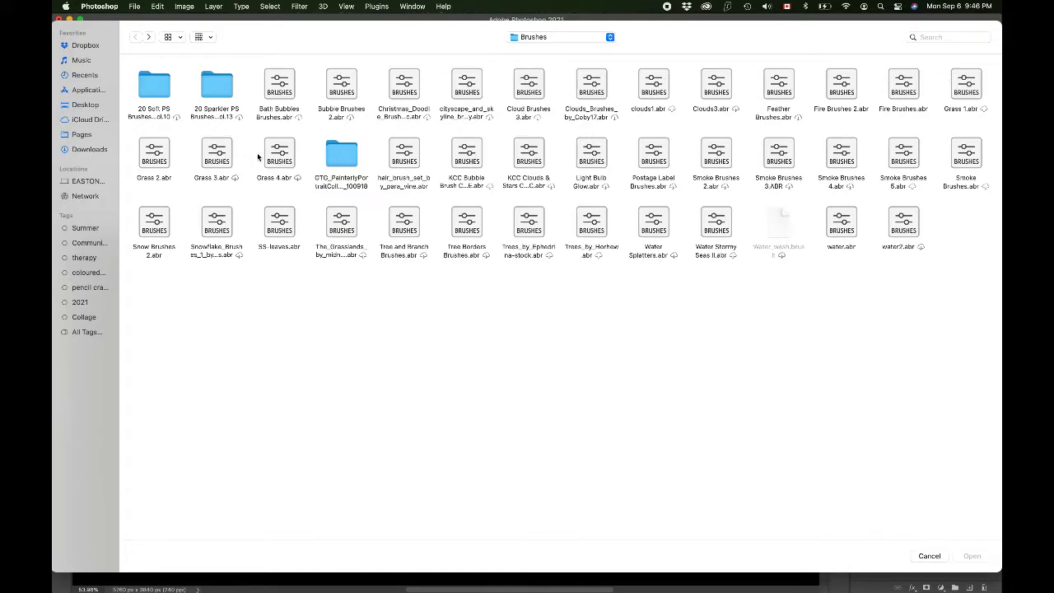
{"action": "left_click", "coordinate": [407, 151]}
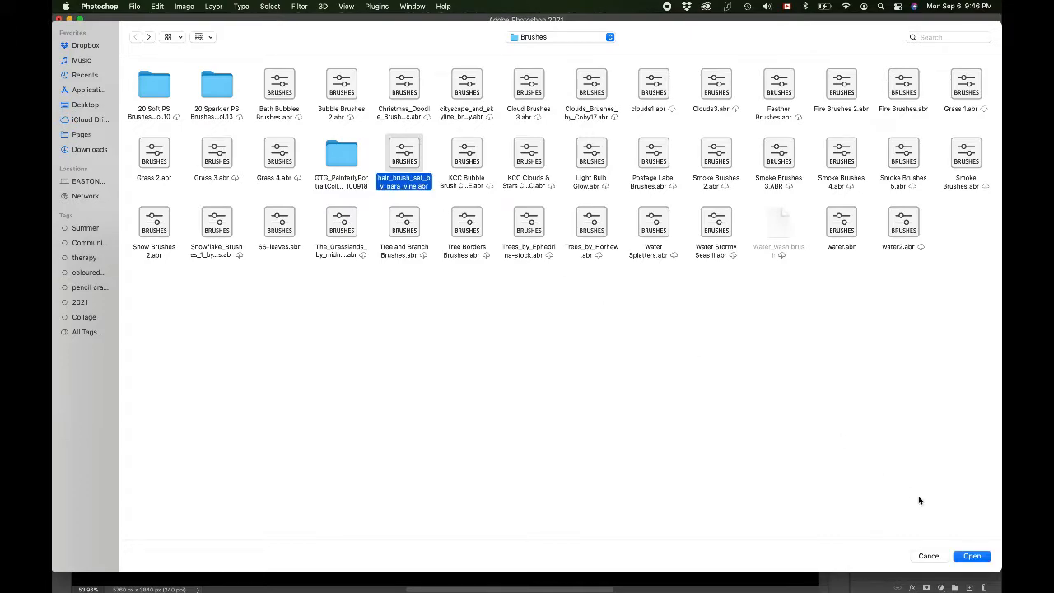
{"action": "left_click", "coordinate": [971, 556]}
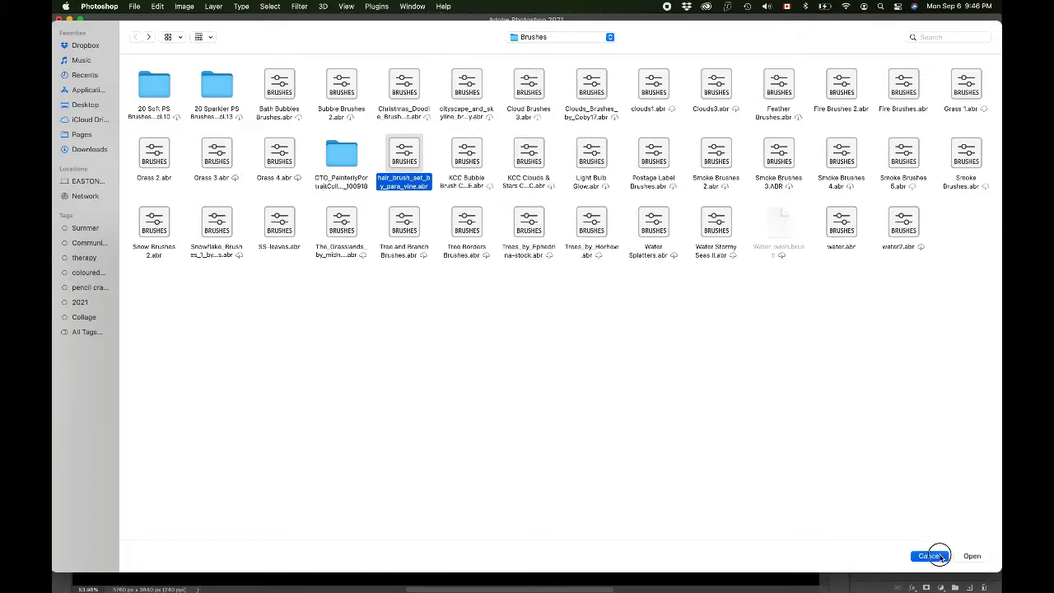
Step: Select the Hair 1 brush from the hair_brush_set_by_para_vine group for the Smudge tool
{"action": "scroll", "coordinate": [100, 190], "scroll_direction": "up", "scroll_amount": 2}
{"action": "scroll", "coordinate": [99, 190], "scroll_direction": "up", "scroll_amount": 4}
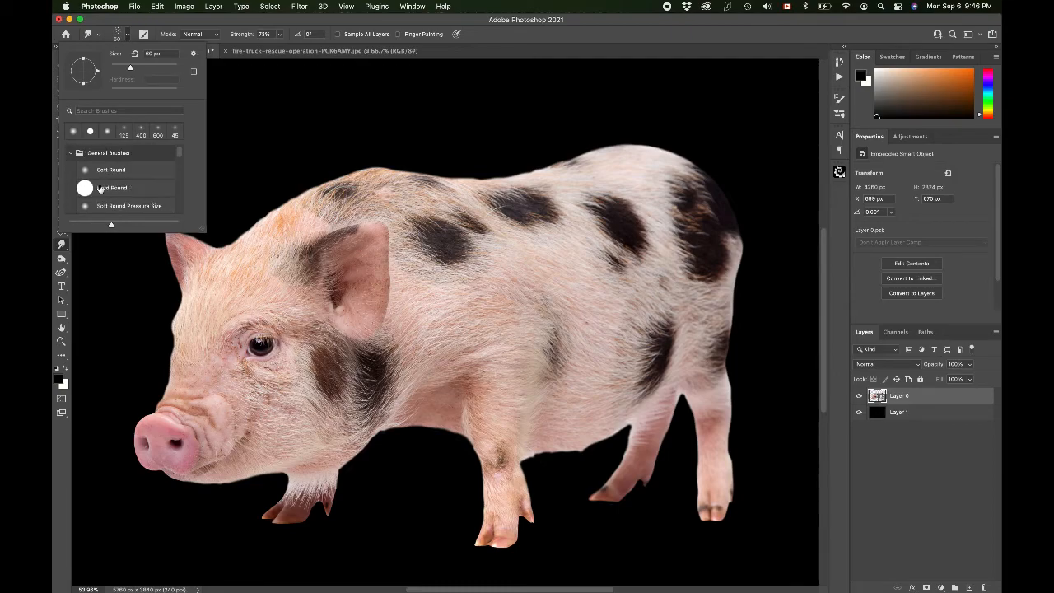
{"action": "left_click", "coordinate": [70, 153]}
{"action": "left_click", "coordinate": [72, 168]}
{"action": "scroll", "coordinate": [125, 186], "scroll_direction": "down", "scroll_amount": 3}
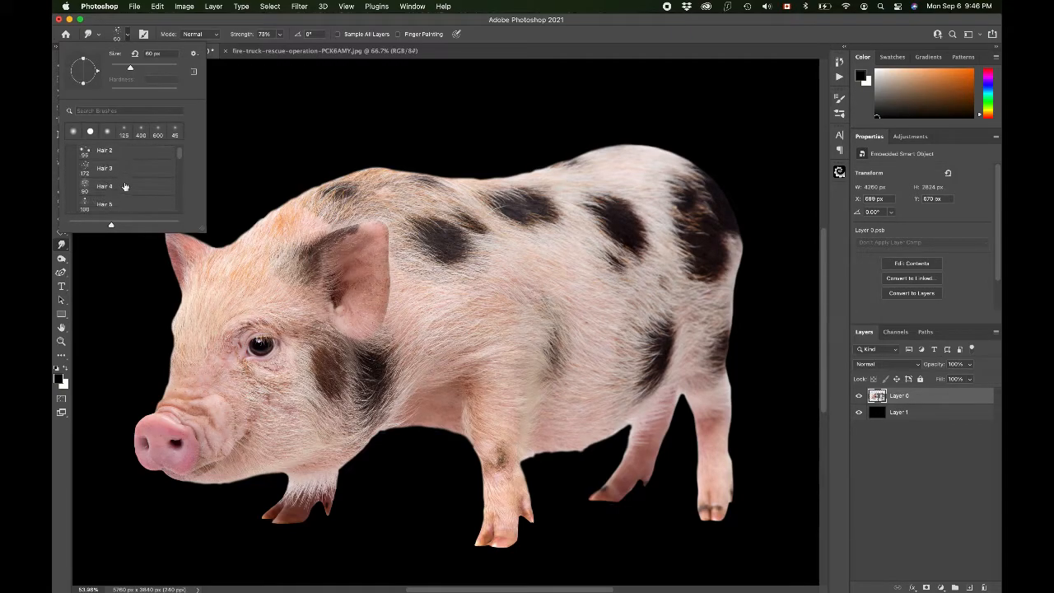
{"action": "left_click", "coordinate": [118, 169]}
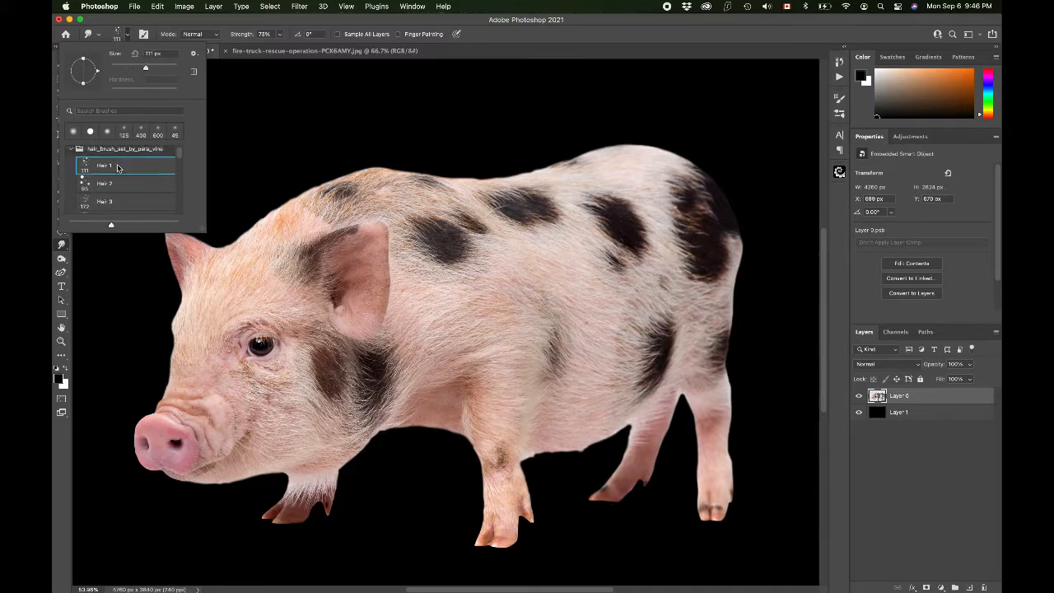
{"action": "left_click", "coordinate": [185, 20]}
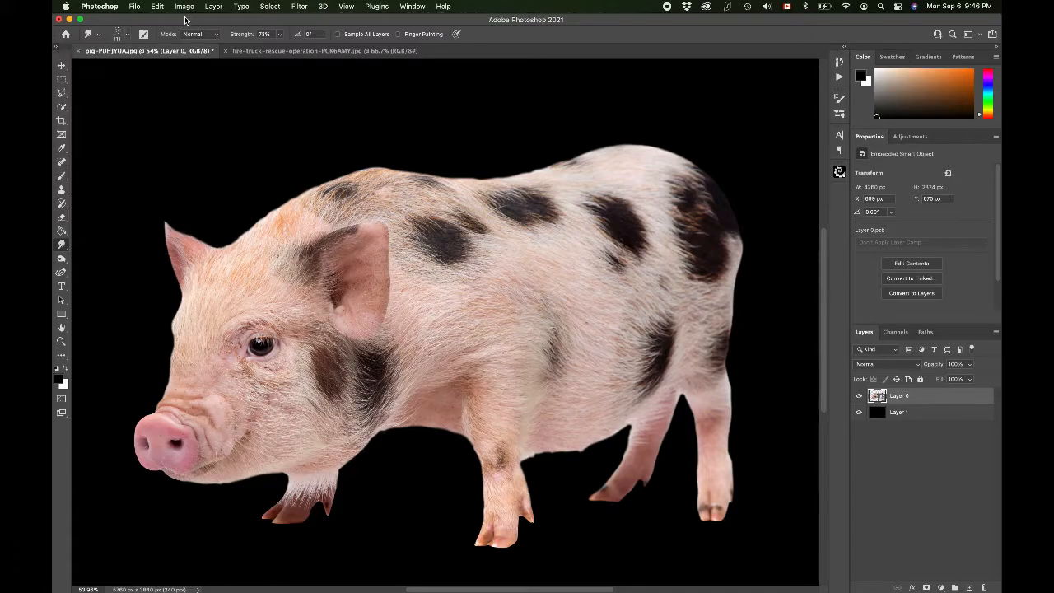
Step: Rasterize the pig's smart object layer and smudge hairy strands along the edges of the back ear with a 40 px brush
{"action": "left_click", "coordinate": [274, 185]}
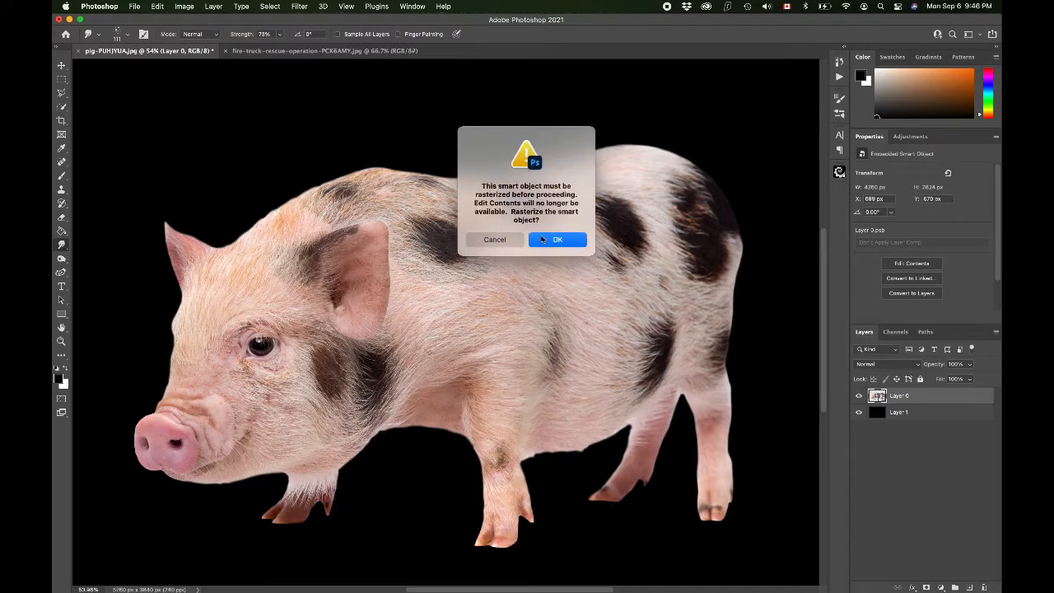
{"action": "left_click", "coordinate": [557, 242]}
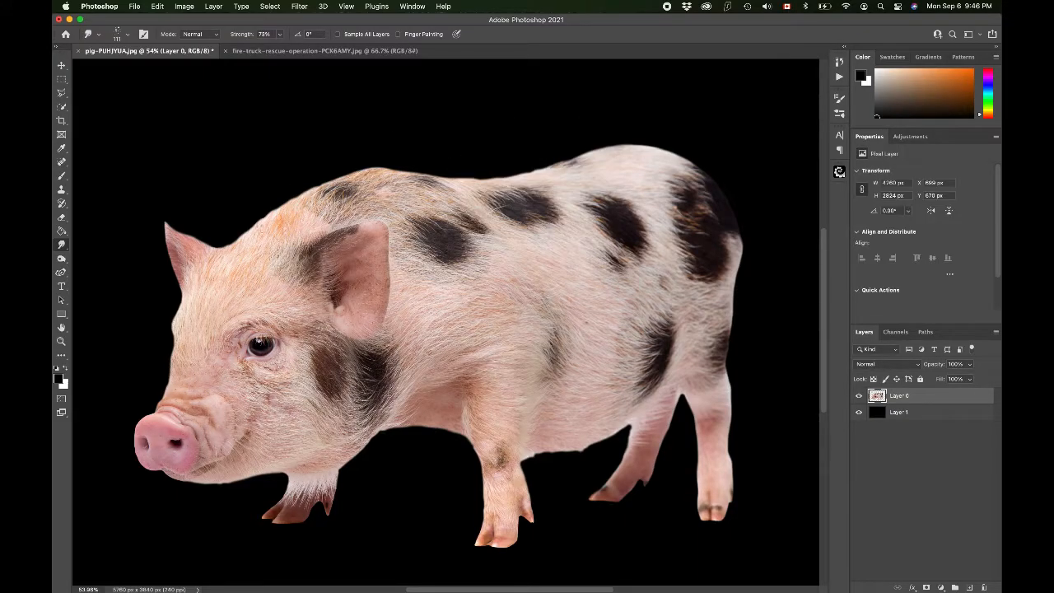
{"action": "scroll", "coordinate": [443, 324], "scroll_direction": "up", "scroll_amount": 5}
{"action": "scroll", "coordinate": [443, 321], "scroll_direction": "up", "scroll_amount": 5}
{"action": "scroll", "coordinate": [443, 322], "scroll_direction": "left", "scroll_amount": 10}
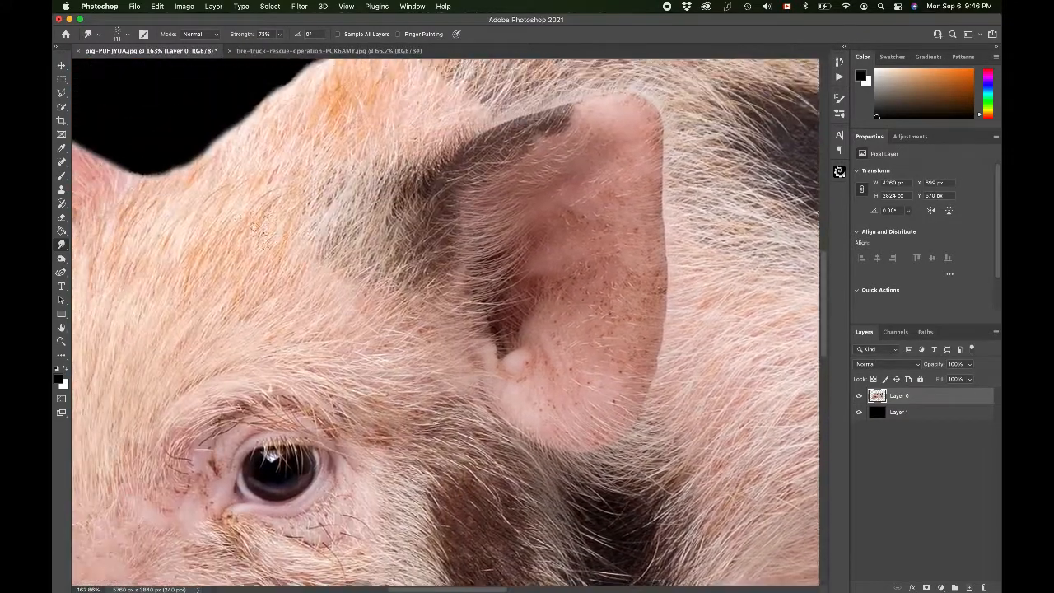
{"action": "scroll", "coordinate": [260, 229], "scroll_direction": "left", "scroll_amount": 5}
{"action": "scroll", "coordinate": [265, 219], "scroll_direction": "left", "scroll_amount": 3}
{"action": "key", "text": "bracketleft"}
{"action": "key", "text": "bracketleft"}
{"action": "key", "text": "bracketleft"}
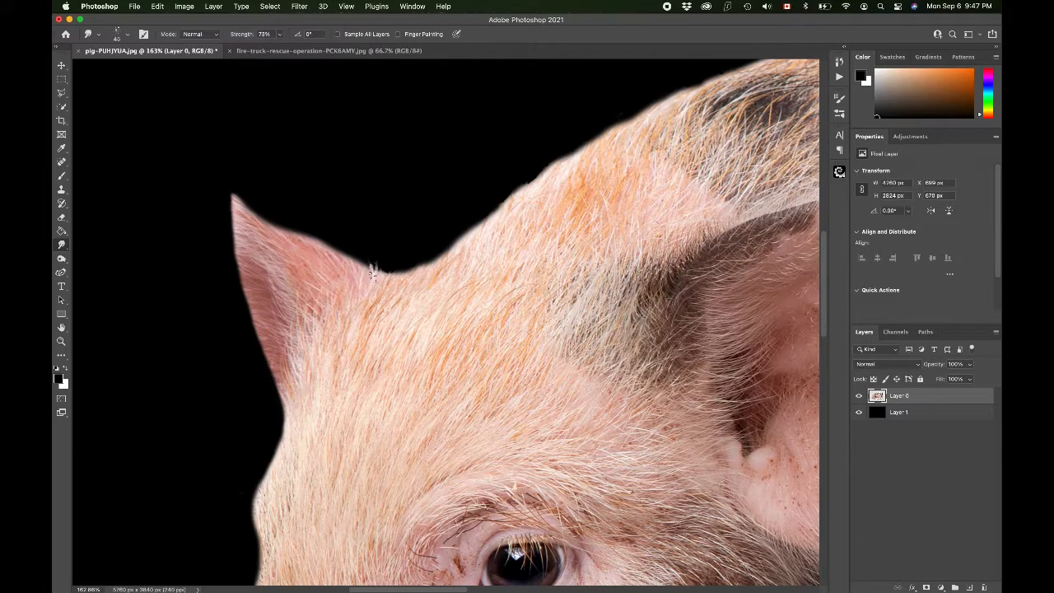
{"action": "mouse_move", "coordinate": [367, 275]}
{"action": "left_mouse_down"}
{"action": "mouse_move", "coordinate": [350, 234]}
{"action": "mouse_move", "coordinate": [354, 263]}
{"action": "mouse_move", "coordinate": [351, 227]}
{"action": "mouse_move", "coordinate": [346, 262]}
{"action": "mouse_move", "coordinate": [332, 233]}
{"action": "mouse_move", "coordinate": [334, 253]}
{"action": "mouse_move", "coordinate": [287, 215]}
{"action": "mouse_move", "coordinate": [291, 237]}
{"action": "mouse_move", "coordinate": [247, 194]}
{"action": "mouse_move", "coordinate": [247, 220]}
{"action": "mouse_move", "coordinate": [236, 183]}
{"action": "mouse_move", "coordinate": [237, 213]}
{"action": "mouse_move", "coordinate": [220, 192]}
{"action": "left_mouse_up"}
{"action": "mouse_move", "coordinate": [233, 243]}
{"action": "left_mouse_down"}
{"action": "mouse_move", "coordinate": [223, 231]}
{"action": "mouse_move", "coordinate": [228, 240]}
{"action": "left_mouse_up"}
{"action": "mouse_move", "coordinate": [244, 276]}
{"action": "left_mouse_down"}
{"action": "mouse_move", "coordinate": [254, 303]}
{"action": "mouse_move", "coordinate": [235, 304]}
{"action": "mouse_move", "coordinate": [262, 331]}
{"action": "mouse_move", "coordinate": [241, 335]}
{"action": "mouse_move", "coordinate": [257, 365]}
{"action": "left_mouse_up"}
{"action": "left_click_drag", "start_coordinate": [285, 397], "coordinate": [256, 367]}
{"action": "left_click_drag", "start_coordinate": [290, 412], "coordinate": [259, 400]}
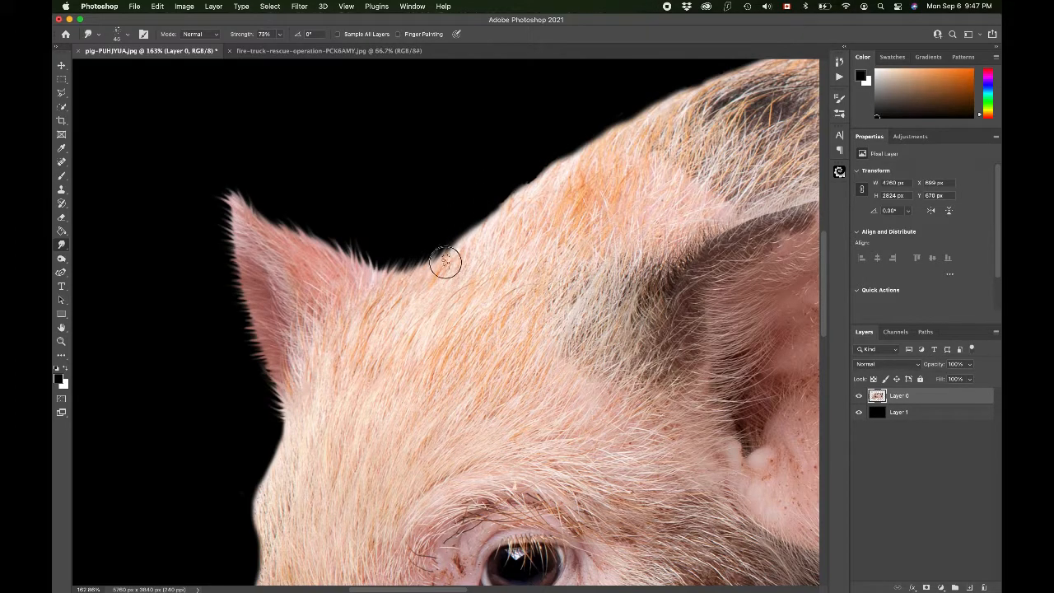
Step: Smudge fur strands outward along the top of the pig's head behind the ear
{"action": "mouse_move", "coordinate": [458, 247]}
{"action": "left_mouse_down"}
{"action": "mouse_move", "coordinate": [476, 193]}
{"action": "mouse_move", "coordinate": [474, 231]}
{"action": "mouse_move", "coordinate": [508, 198]}
{"action": "mouse_move", "coordinate": [497, 218]}
{"action": "mouse_move", "coordinate": [489, 223]}
{"action": "mouse_move", "coordinate": [506, 180]}
{"action": "left_mouse_up"}
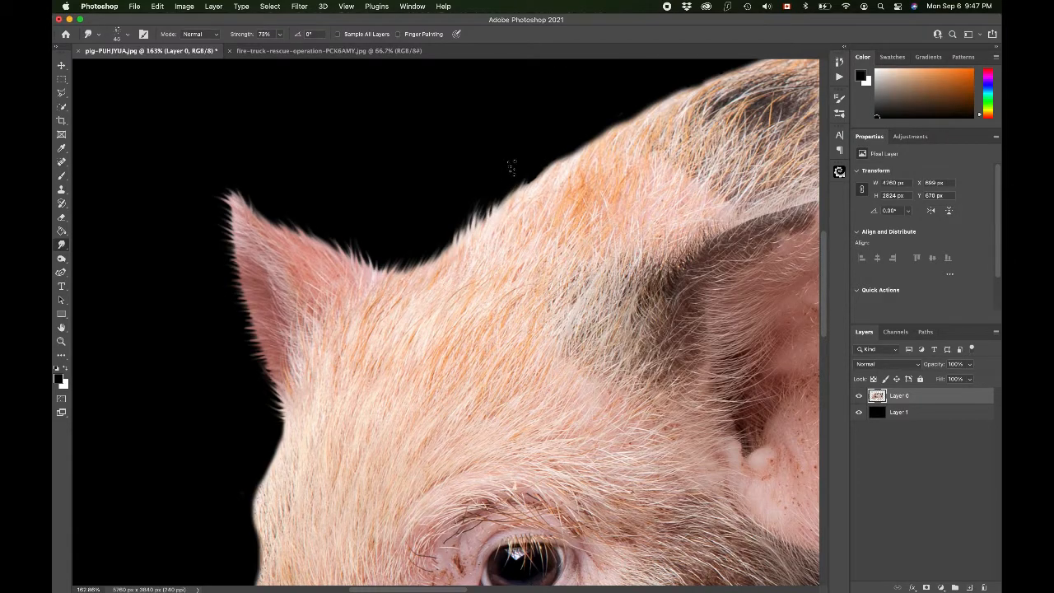
{"action": "left_click_drag", "start_coordinate": [487, 219], "coordinate": [521, 167]}
{"action": "left_click_drag", "start_coordinate": [493, 221], "coordinate": [564, 140]}
{"action": "mouse_move", "coordinate": [545, 176]}
{"action": "left_mouse_down"}
{"action": "mouse_move", "coordinate": [619, 111]}
{"action": "mouse_move", "coordinate": [578, 160]}
{"action": "mouse_move", "coordinate": [610, 109]}
{"action": "left_mouse_up"}
{"action": "left_click_drag", "start_coordinate": [569, 162], "coordinate": [594, 119]}
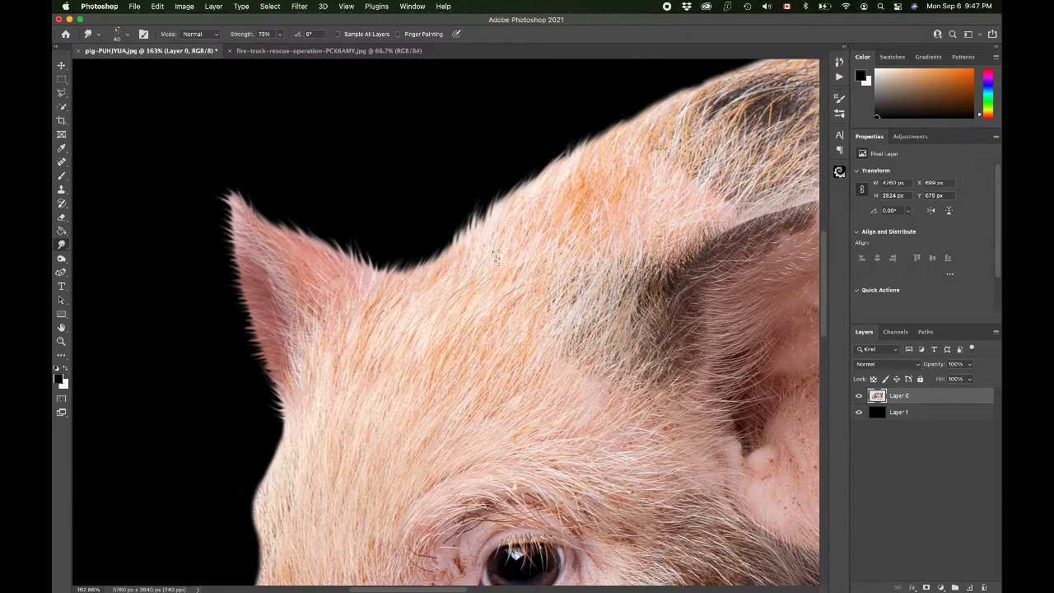
Step: Smudge hairy strands outward along the pig's back above the front ear
{"action": "scroll", "coordinate": [607, 156], "scroll_direction": "up", "scroll_amount": 3}
{"action": "scroll", "coordinate": [604, 156], "scroll_direction": "right", "scroll_amount": 3}
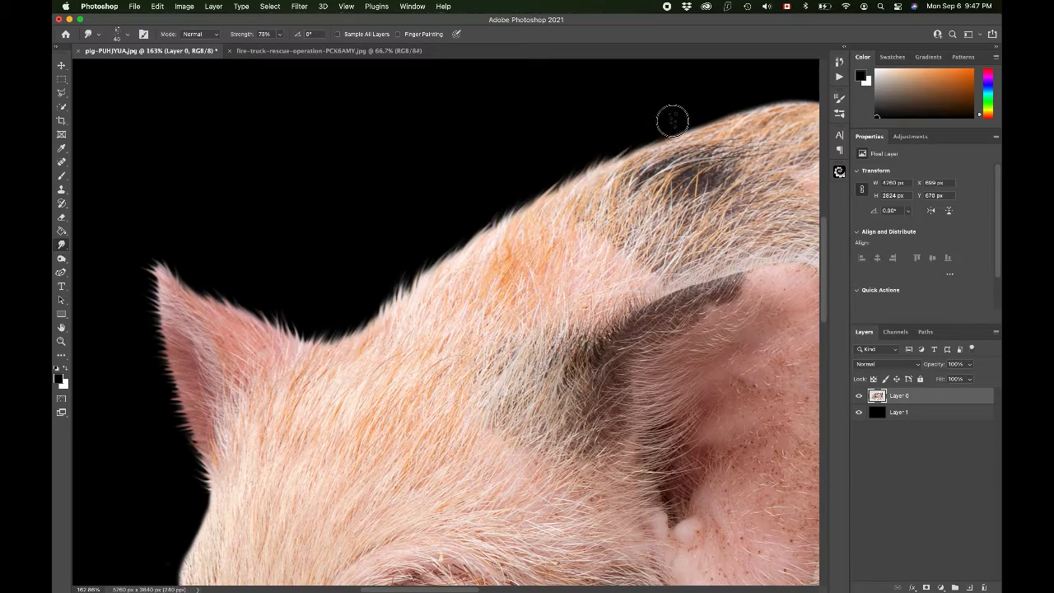
{"action": "scroll", "coordinate": [715, 113], "scroll_direction": "right", "scroll_amount": 10}
{"action": "scroll", "coordinate": [714, 114], "scroll_direction": "up", "scroll_amount": 3}
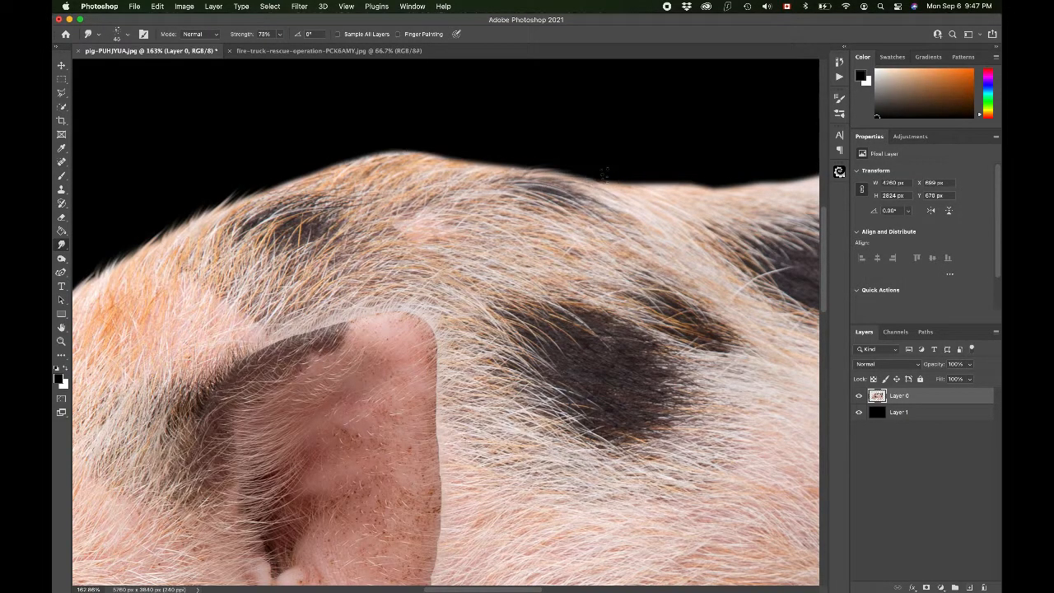
{"action": "left_click_drag", "start_coordinate": [575, 182], "coordinate": [632, 180]}
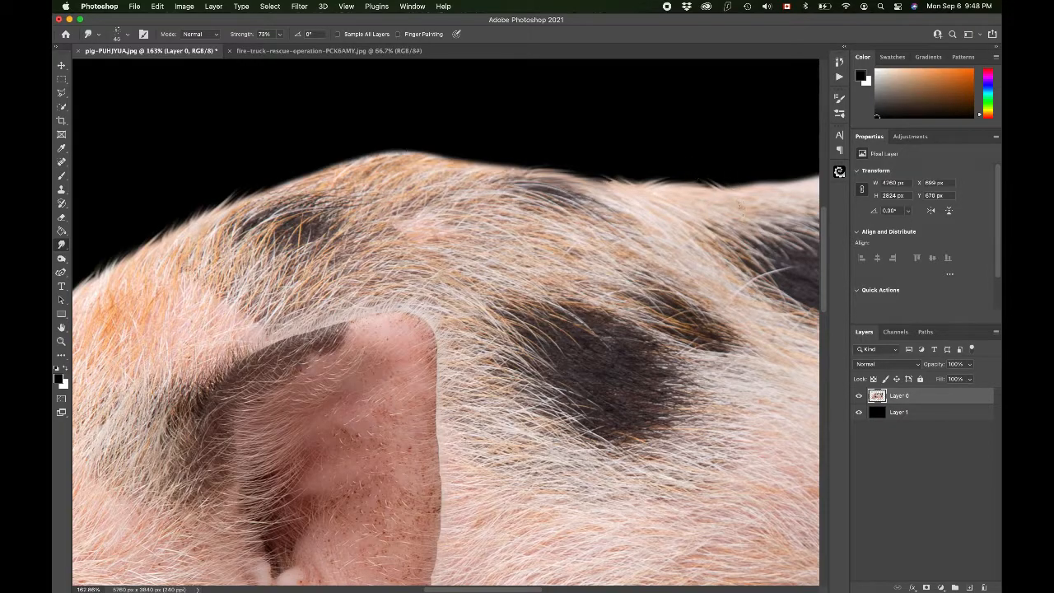
Step: Smudge fur along the edge of a leg beneath the pig's belly
{"action": "scroll", "coordinate": [696, 185], "scroll_direction": "right", "scroll_amount": 5}
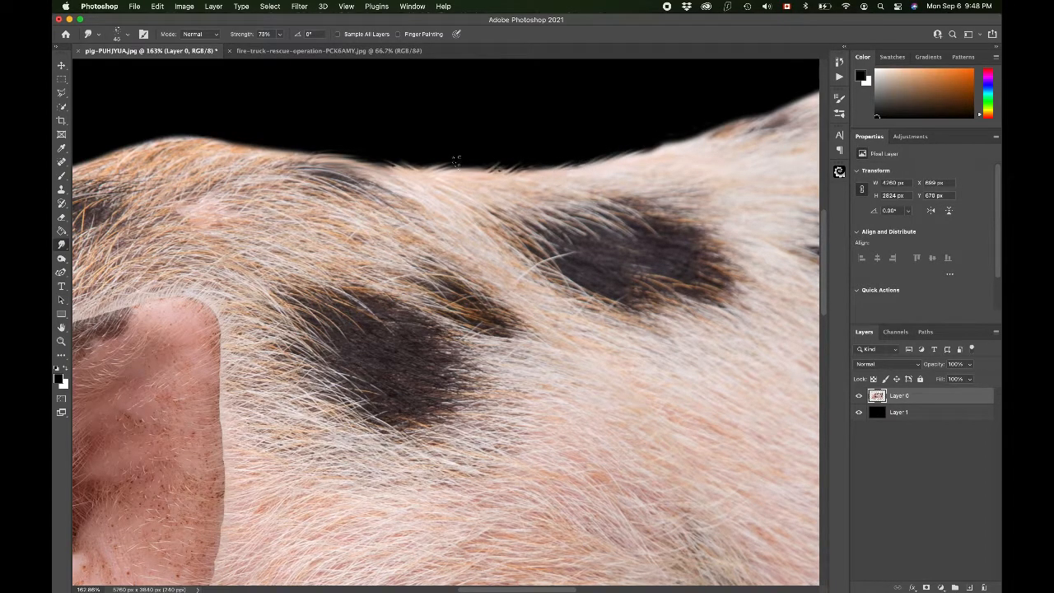
{"action": "scroll", "coordinate": [659, 183], "scroll_direction": "right", "scroll_amount": 3}
{"action": "scroll", "coordinate": [658, 183], "scroll_direction": "up", "scroll_amount": 1}
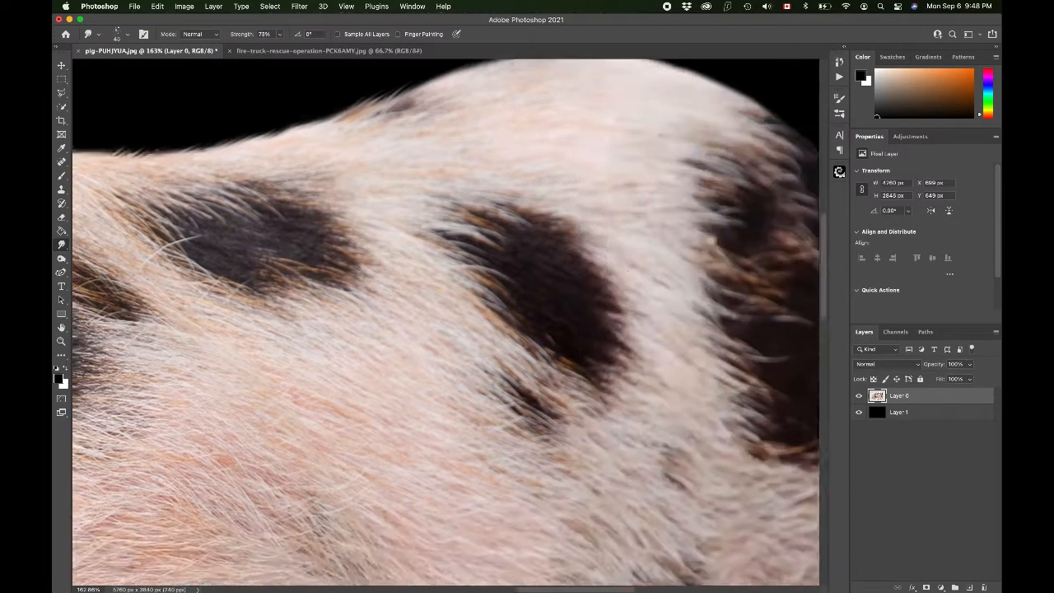
{"action": "scroll", "coordinate": [572, 256], "scroll_direction": "down", "scroll_amount": 15}
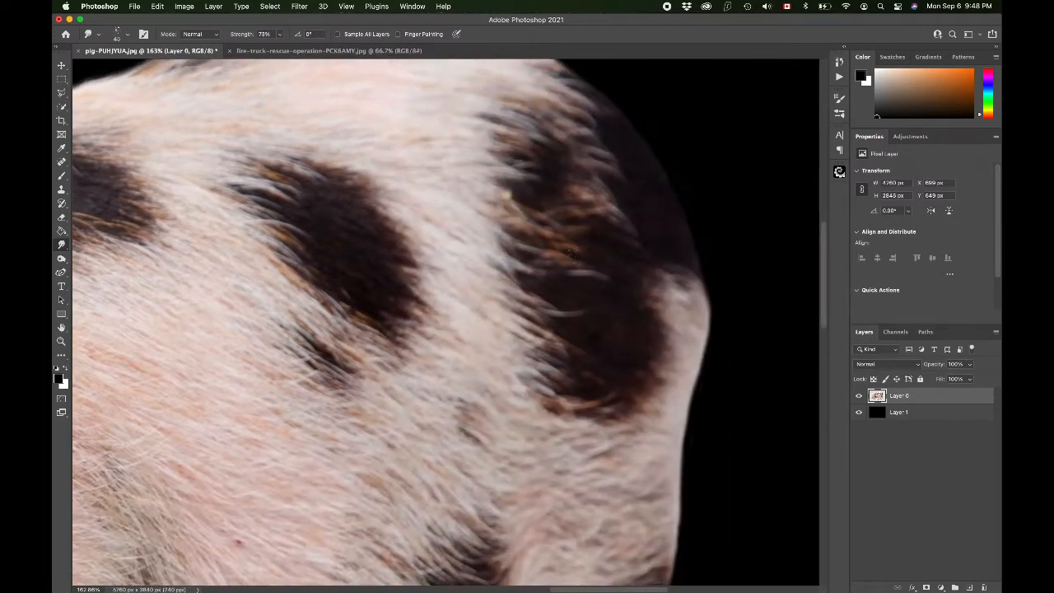
{"action": "scroll", "coordinate": [572, 256], "scroll_direction": "left", "scroll_amount": 5}
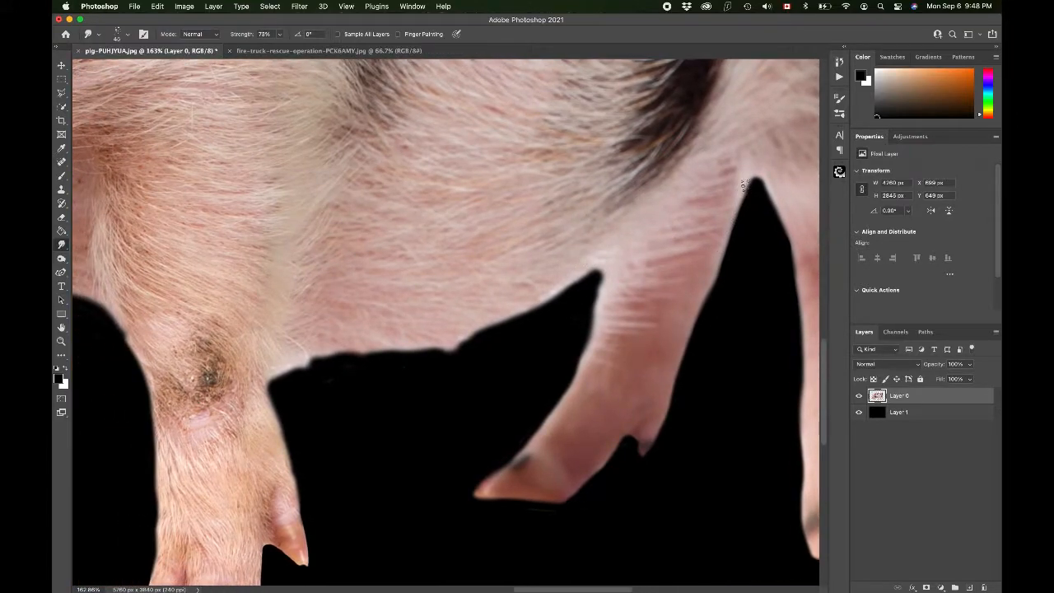
{"action": "mouse_move", "coordinate": [746, 182]}
{"action": "left_mouse_down"}
{"action": "mouse_move", "coordinate": [737, 245]}
{"action": "mouse_move", "coordinate": [728, 231]}
{"action": "mouse_move", "coordinate": [736, 259]}
{"action": "mouse_move", "coordinate": [723, 244]}
{"action": "mouse_move", "coordinate": [746, 288]}
{"action": "mouse_move", "coordinate": [720, 265]}
{"action": "mouse_move", "coordinate": [734, 290]}
{"action": "mouse_move", "coordinate": [706, 287]}
{"action": "mouse_move", "coordinate": [716, 321]}
{"action": "mouse_move", "coordinate": [700, 304]}
{"action": "mouse_move", "coordinate": [701, 336]}
{"action": "left_mouse_up"}
Step: Enlarge the brush and smudge hairy strands along the belly edge between the legs
{"action": "key", "text": "bracketright"}
{"action": "key", "text": "bracketright"}
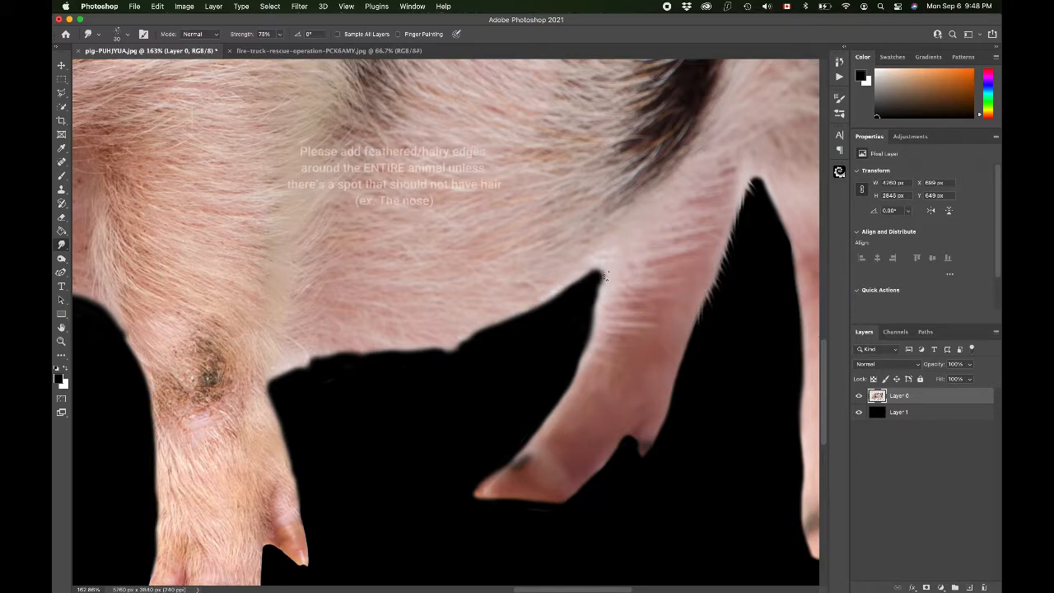
{"action": "left_click_drag", "start_coordinate": [602, 280], "coordinate": [583, 295]}
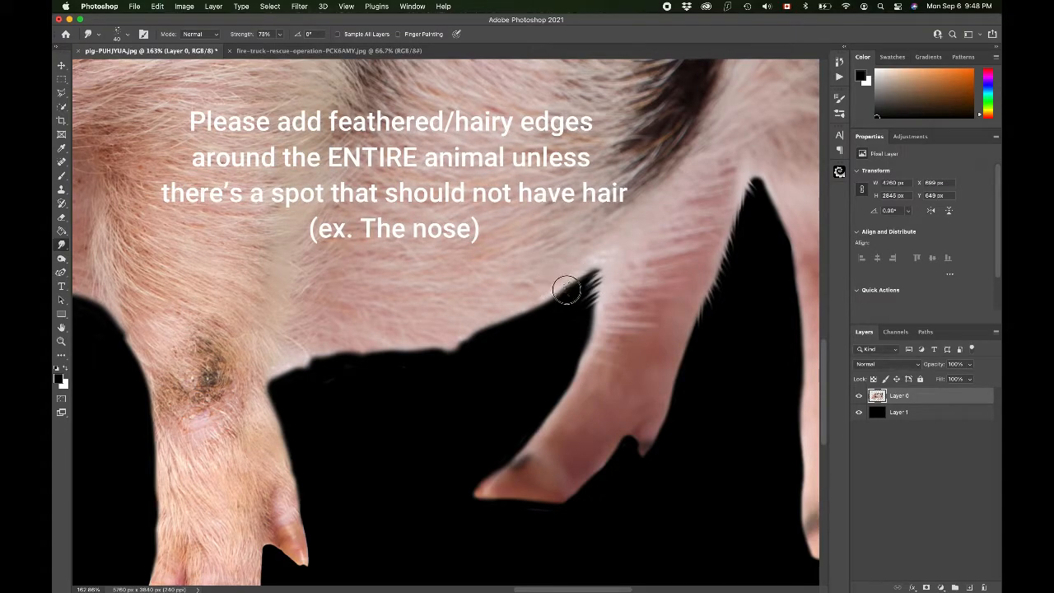
{"action": "left_click_drag", "start_coordinate": [568, 301], "coordinate": [530, 297]}
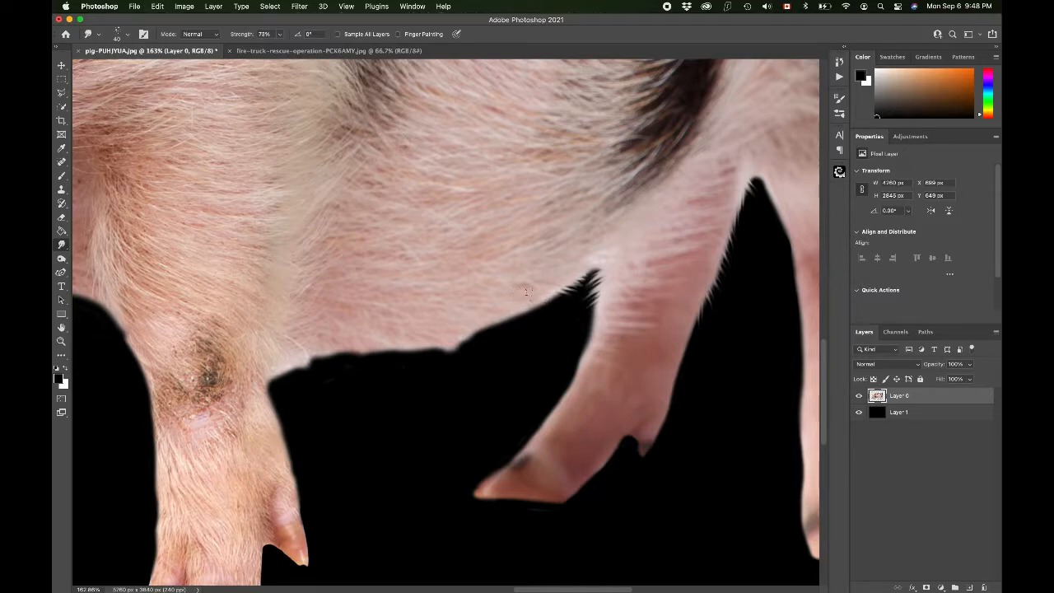
{"action": "mouse_move", "coordinate": [528, 311]}
{"action": "left_mouse_down"}
{"action": "mouse_move", "coordinate": [562, 325]}
{"action": "mouse_move", "coordinate": [494, 319]}
{"action": "mouse_move", "coordinate": [551, 329]}
{"action": "left_mouse_up"}
{"action": "mouse_move", "coordinate": [491, 315]}
{"action": "left_mouse_down"}
{"action": "mouse_move", "coordinate": [523, 338]}
{"action": "mouse_move", "coordinate": [461, 330]}
{"action": "mouse_move", "coordinate": [526, 335]}
{"action": "mouse_move", "coordinate": [478, 342]}
{"action": "left_mouse_up"}
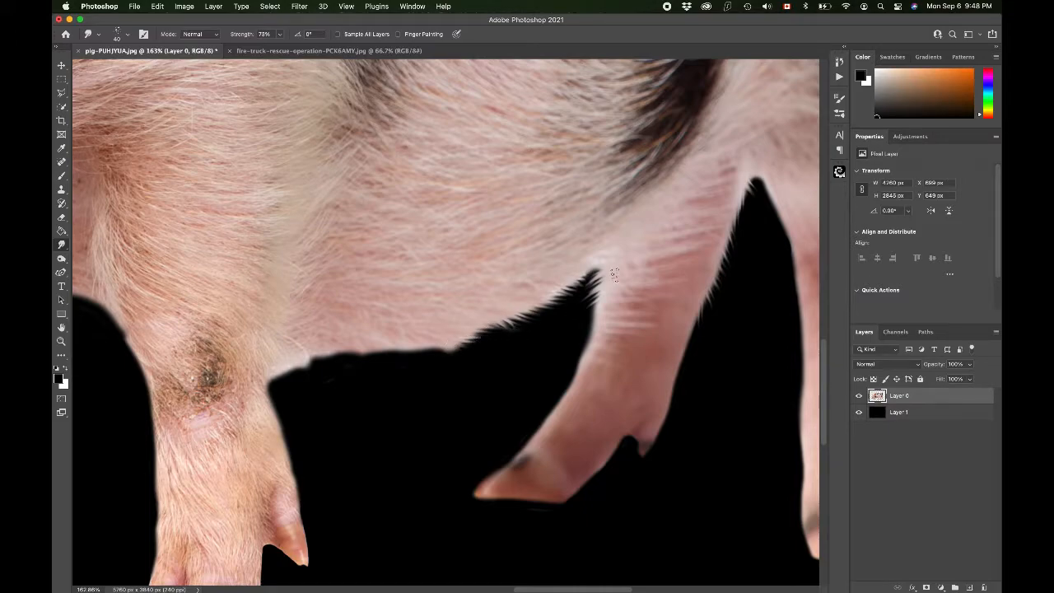
{"action": "mouse_move", "coordinate": [598, 305]}
{"action": "left_mouse_down"}
{"action": "mouse_move", "coordinate": [584, 331]}
{"action": "mouse_move", "coordinate": [598, 321]}
{"action": "mouse_move", "coordinate": [557, 321]}
{"action": "mouse_move", "coordinate": [591, 339]}
{"action": "mouse_move", "coordinate": [566, 342]}
{"action": "mouse_move", "coordinate": [585, 344]}
{"action": "mouse_move", "coordinate": [564, 364]}
{"action": "left_mouse_up"}
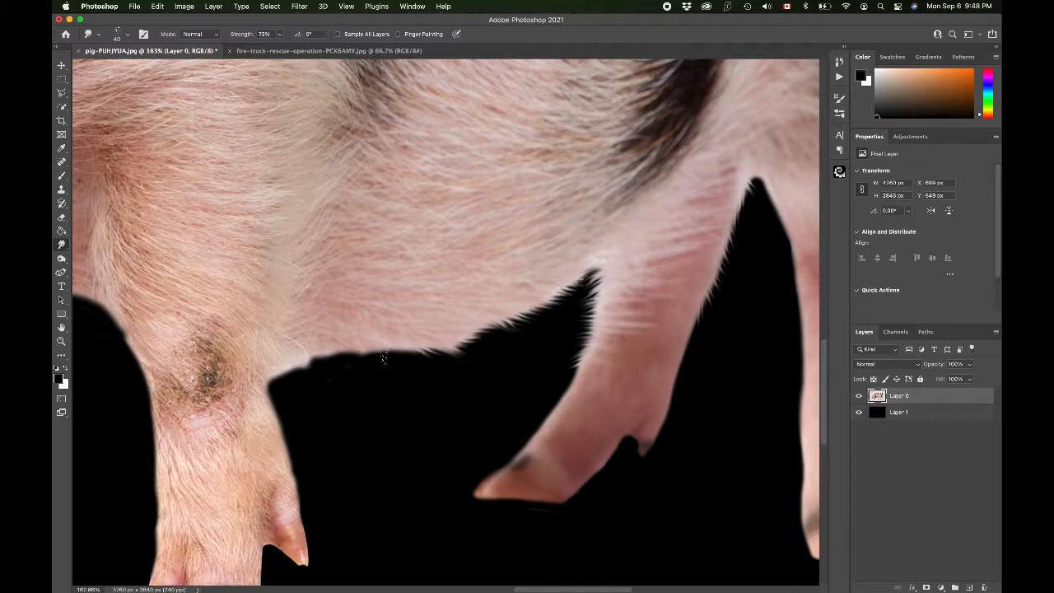
Step: Smudge fur strands along the belly edge and down both sides of the front leg to its hoof
{"action": "left_click_drag", "start_coordinate": [366, 346], "coordinate": [396, 374]}
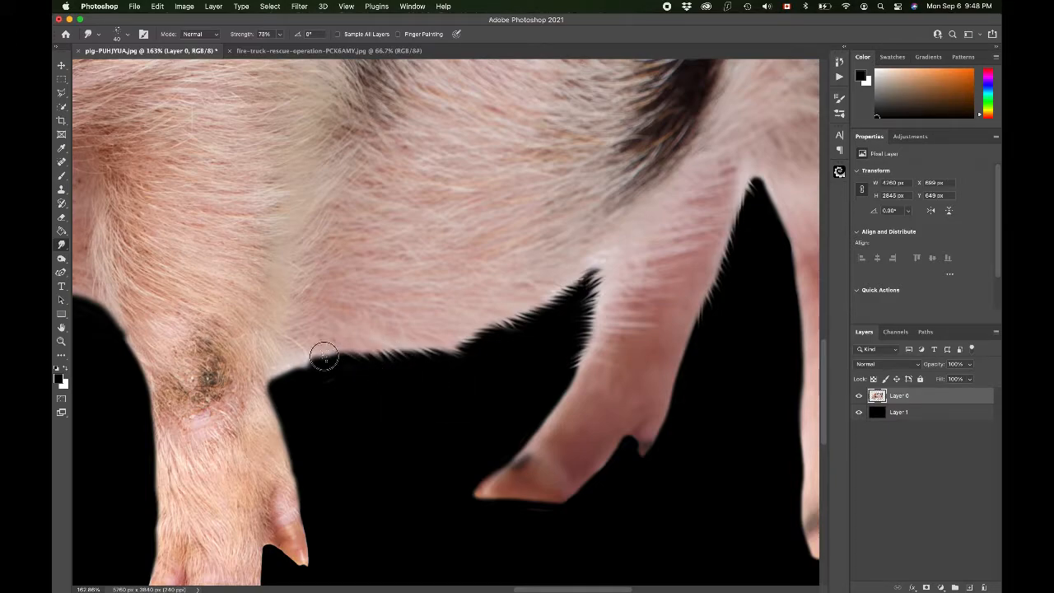
{"action": "mouse_move", "coordinate": [324, 368]}
{"action": "left_mouse_down"}
{"action": "mouse_move", "coordinate": [283, 375]}
{"action": "mouse_move", "coordinate": [311, 383]}
{"action": "left_mouse_up"}
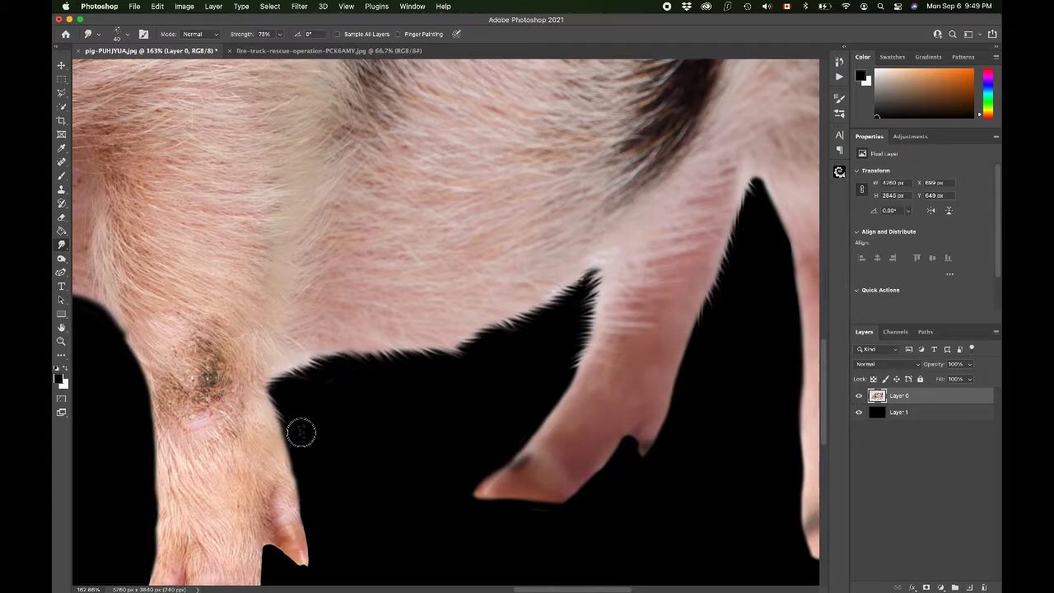
{"action": "scroll", "coordinate": [301, 431], "scroll_direction": "down", "scroll_amount": 3}
{"action": "scroll", "coordinate": [301, 431], "scroll_direction": "left", "scroll_amount": 5}
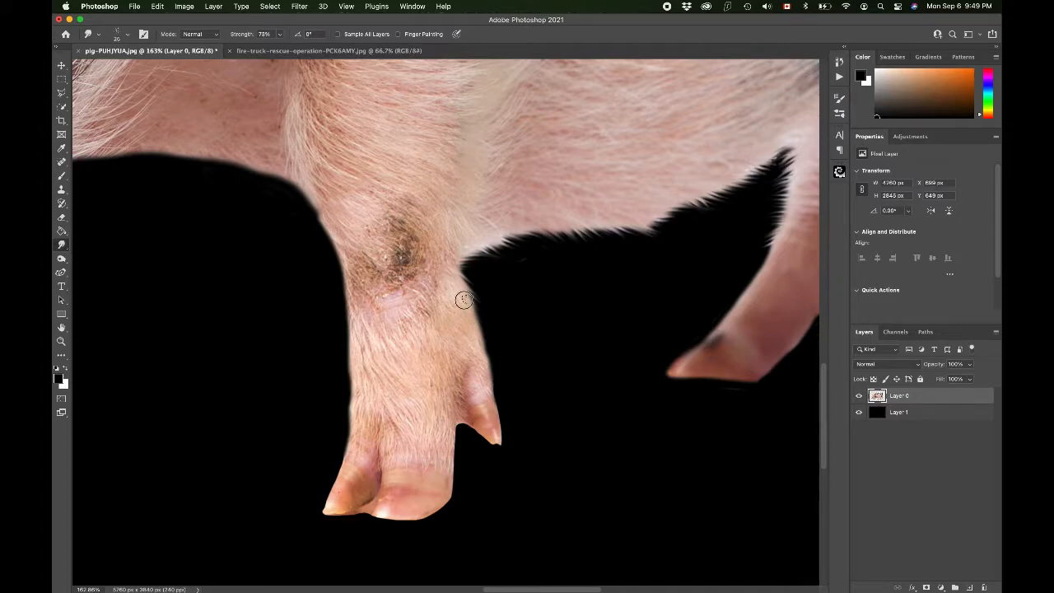
{"action": "mouse_move", "coordinate": [476, 318]}
{"action": "left_mouse_down"}
{"action": "mouse_move", "coordinate": [503, 343]}
{"action": "mouse_move", "coordinate": [476, 332]}
{"action": "mouse_move", "coordinate": [477, 308]}
{"action": "mouse_move", "coordinate": [502, 358]}
{"action": "mouse_move", "coordinate": [481, 344]}
{"action": "mouse_move", "coordinate": [507, 370]}
{"action": "mouse_move", "coordinate": [482, 360]}
{"action": "mouse_move", "coordinate": [507, 400]}
{"action": "left_mouse_up"}
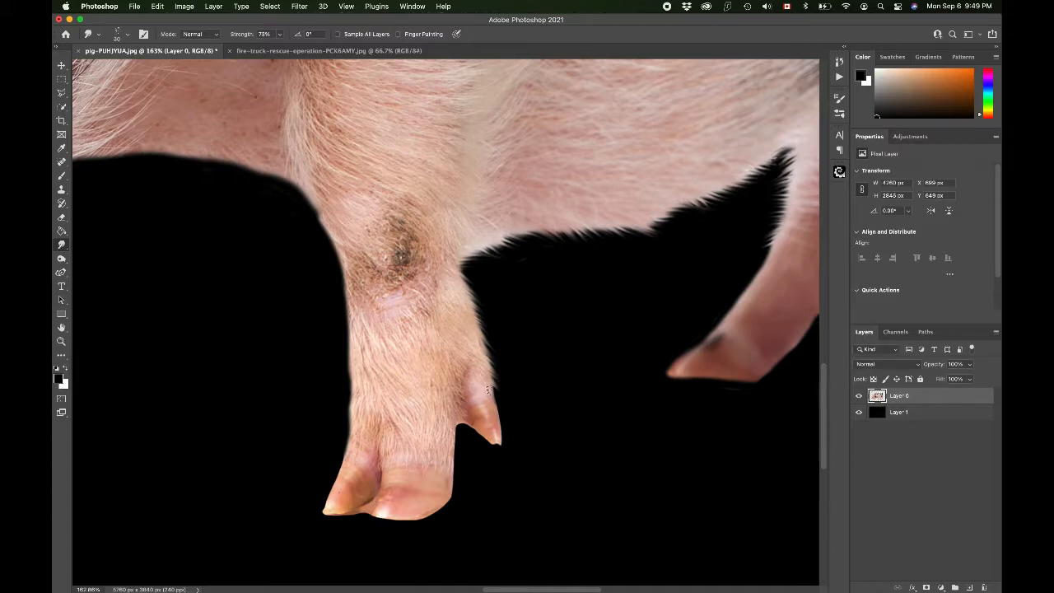
{"action": "mouse_move", "coordinate": [351, 307]}
{"action": "left_mouse_down"}
{"action": "mouse_move", "coordinate": [326, 363]}
{"action": "mouse_move", "coordinate": [346, 339]}
{"action": "mouse_move", "coordinate": [332, 374]}
{"action": "mouse_move", "coordinate": [351, 354]}
{"action": "mouse_move", "coordinate": [331, 400]}
{"action": "mouse_move", "coordinate": [342, 446]}
{"action": "left_mouse_up"}
{"action": "left_click_drag", "start_coordinate": [451, 429], "coordinate": [455, 454]}
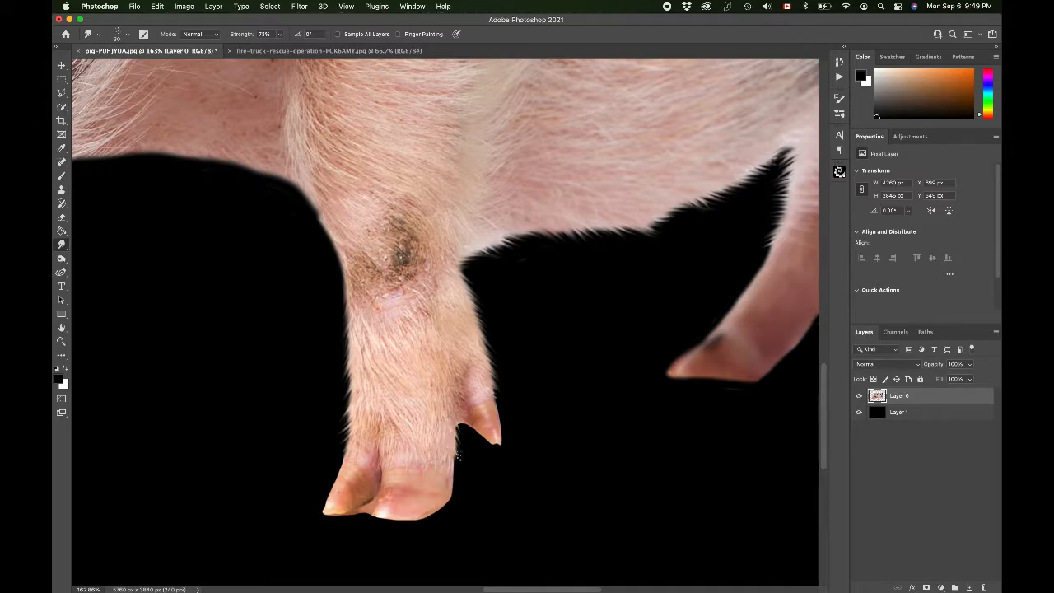
Step: Enlarge the brush and smudge hairy strands along the inner edge of the other front leg
{"action": "scroll", "coordinate": [437, 379], "scroll_direction": "up", "scroll_amount": 5}
{"action": "scroll", "coordinate": [436, 378], "scroll_direction": "left", "scroll_amount": 5}
{"action": "key", "text": "]"}
{"action": "mouse_move", "coordinate": [467, 280]}
{"action": "left_mouse_down"}
{"action": "mouse_move", "coordinate": [478, 389]}
{"action": "mouse_move", "coordinate": [482, 316]}
{"action": "mouse_move", "coordinate": [484, 380]}
{"action": "mouse_move", "coordinate": [495, 331]}
{"action": "mouse_move", "coordinate": [495, 388]}
{"action": "left_mouse_up"}
{"action": "left_click_drag", "start_coordinate": [500, 343], "coordinate": [495, 407]}
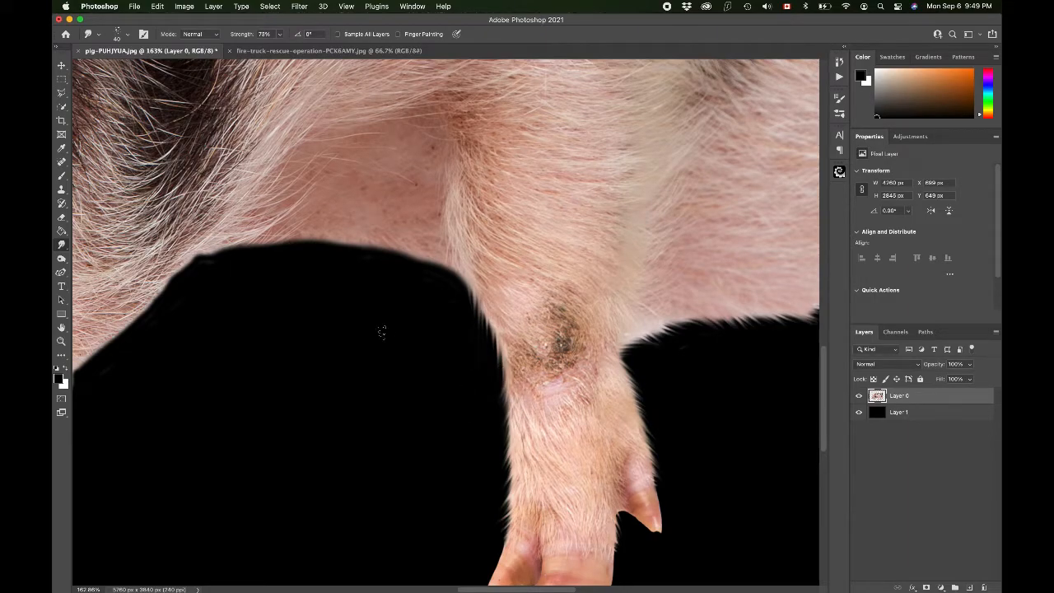
{"action": "scroll", "coordinate": [382, 331], "scroll_direction": "left", "scroll_amount": 10}
{"action": "scroll", "coordinate": [382, 332], "scroll_direction": "left", "scroll_amount": 8}
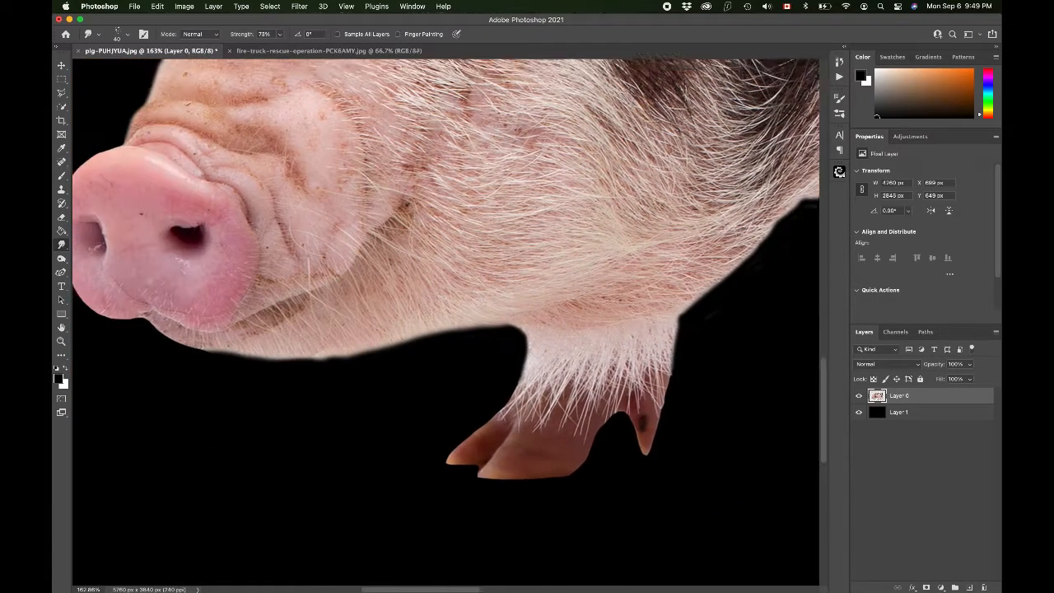
{"action": "scroll", "coordinate": [382, 332], "scroll_direction": "up", "scroll_amount": 10}
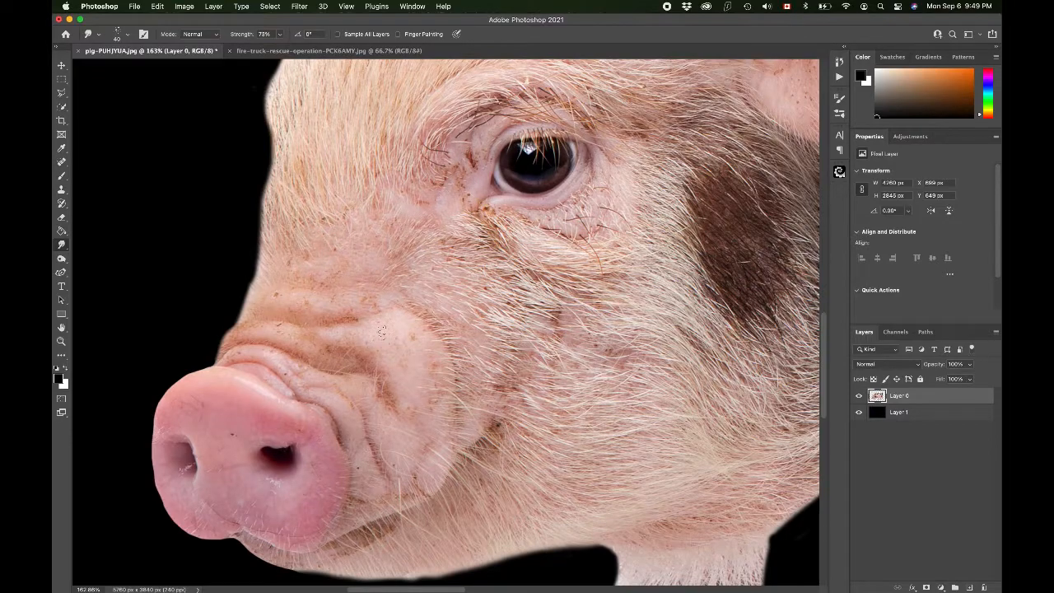
{"action": "scroll", "coordinate": [382, 331], "scroll_direction": "down", "scroll_amount": 10}
{"action": "scroll", "coordinate": [381, 332], "scroll_direction": "right", "scroll_amount": 2}
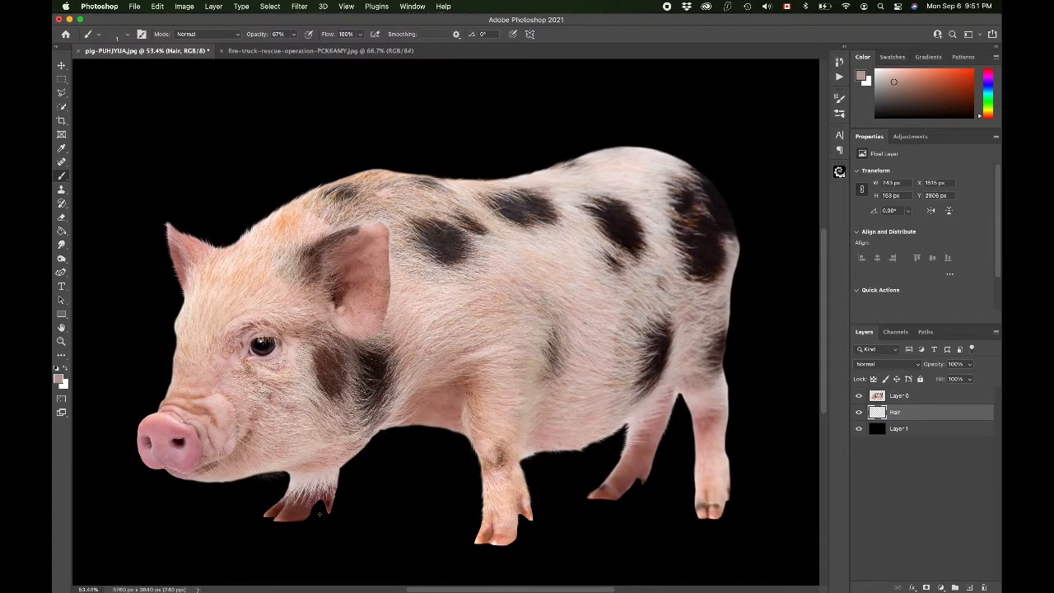
{"action": "scroll", "coordinate": [320, 516], "scroll_direction": "down", "scroll_amount": 4}
{"action": "scroll", "coordinate": [320, 517], "scroll_direction": "left", "scroll_amount": 4}
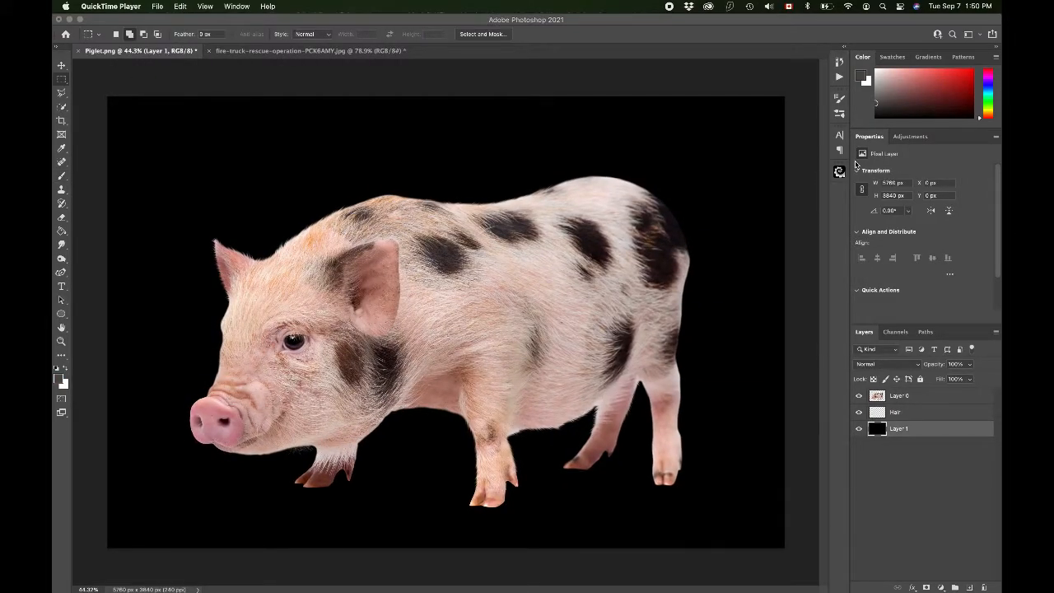
{"action": "left_click", "coordinate": [306, 28]}
{"action": "left_click", "coordinate": [134, 6]}
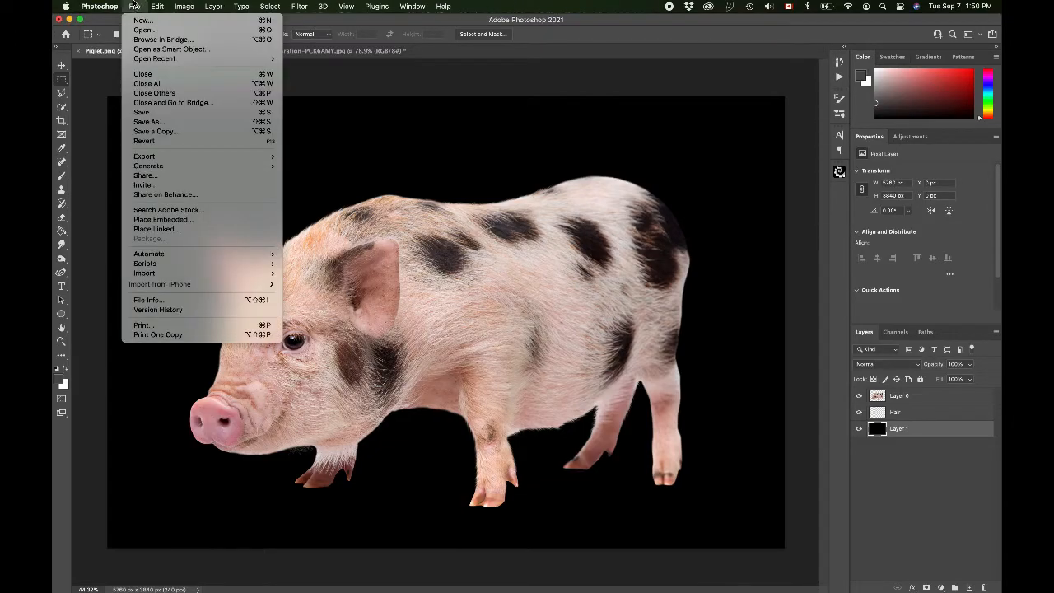
{"action": "left_click", "coordinate": [165, 122]}
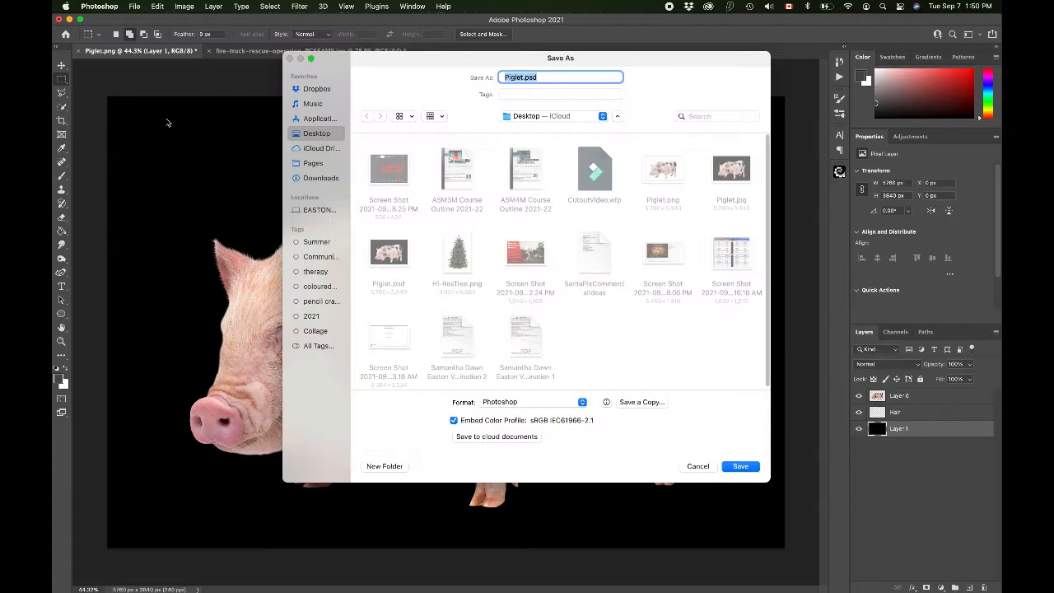
{"action": "left_click", "coordinate": [543, 76]}
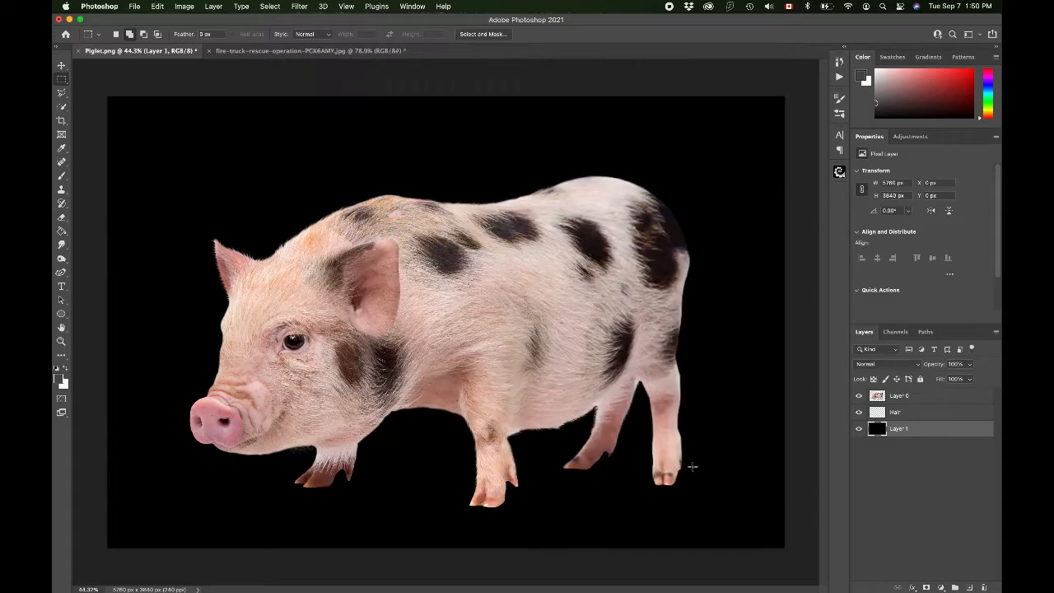
{"action": "left_click", "coordinate": [696, 466]}
Step: Delete the Hair layer
{"action": "left_click", "coordinate": [897, 399]}
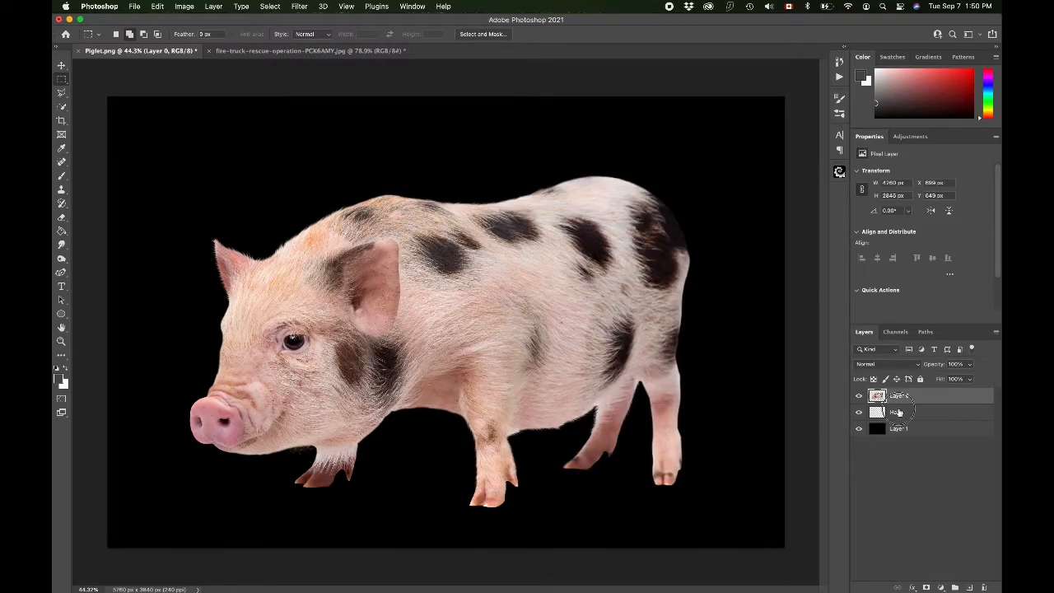
{"action": "left_click", "coordinate": [895, 411]}
{"action": "left_click", "coordinate": [901, 429]}
{"action": "left_click", "coordinate": [899, 413]}
{"action": "key", "text": "Delete"}
Step: Toggle the black background layer's visibility to compare the cutout against transparency
{"action": "left_click", "coordinate": [859, 412]}
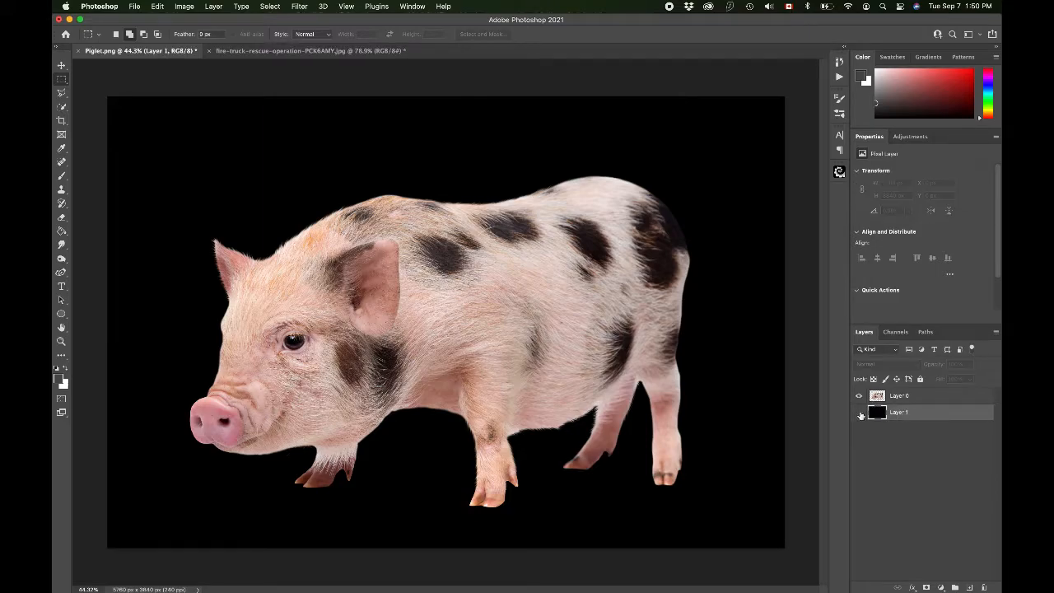
{"action": "left_click", "coordinate": [859, 412]}
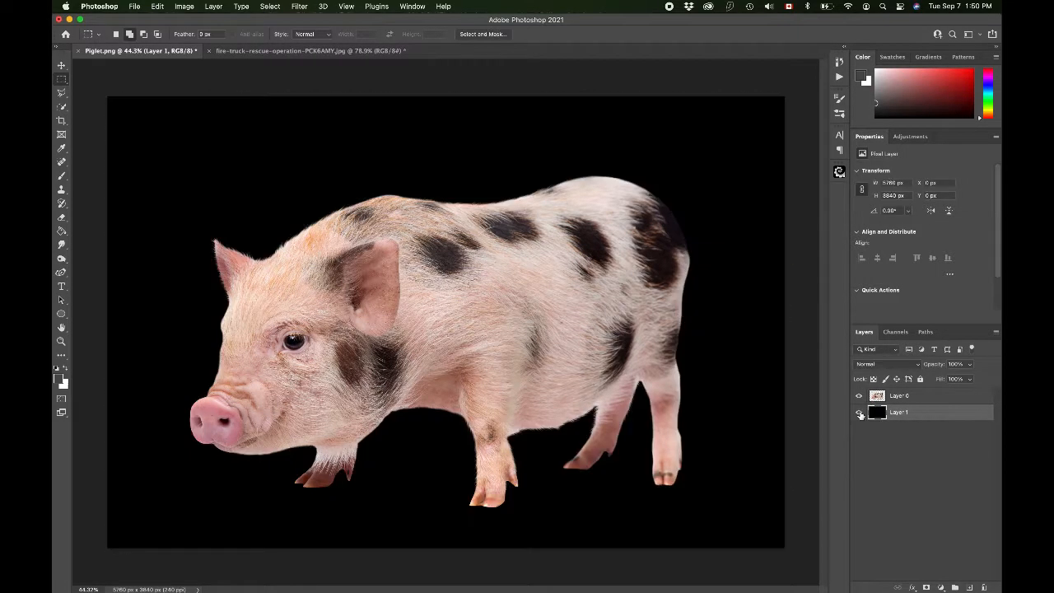
{"action": "left_click", "coordinate": [858, 412]}
{"action": "left_click", "coordinate": [859, 413]}
{"action": "left_click", "coordinate": [859, 412]}
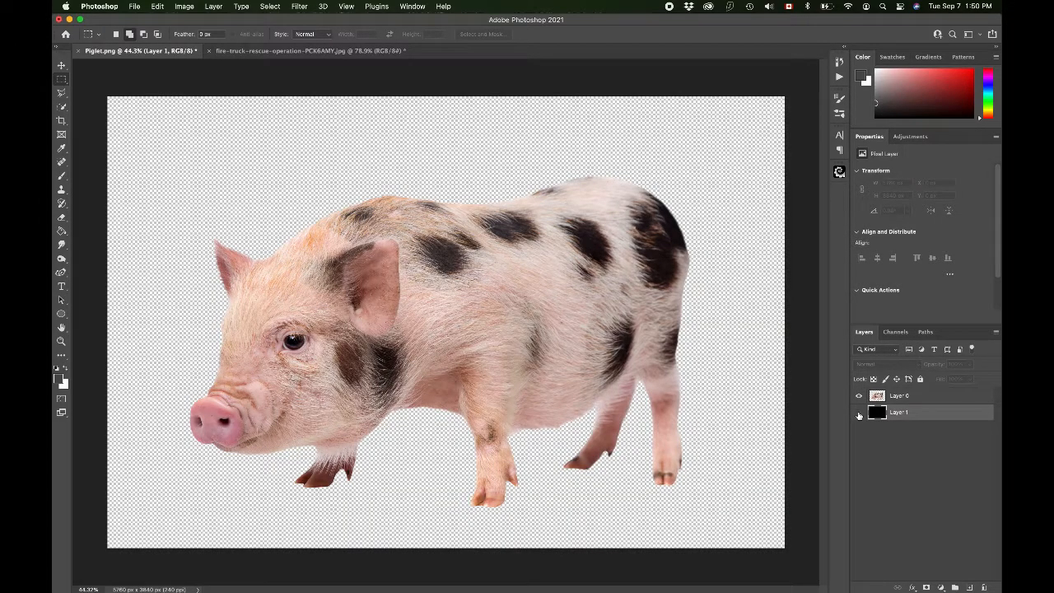
{"action": "left_click", "coordinate": [858, 412]}
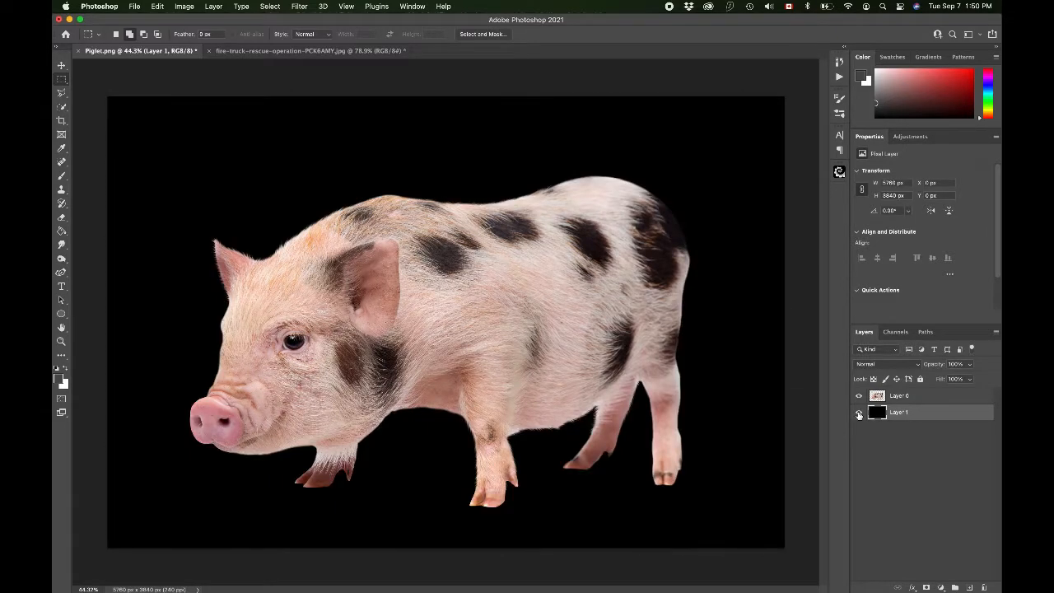
{"action": "left_click", "coordinate": [134, 6]}
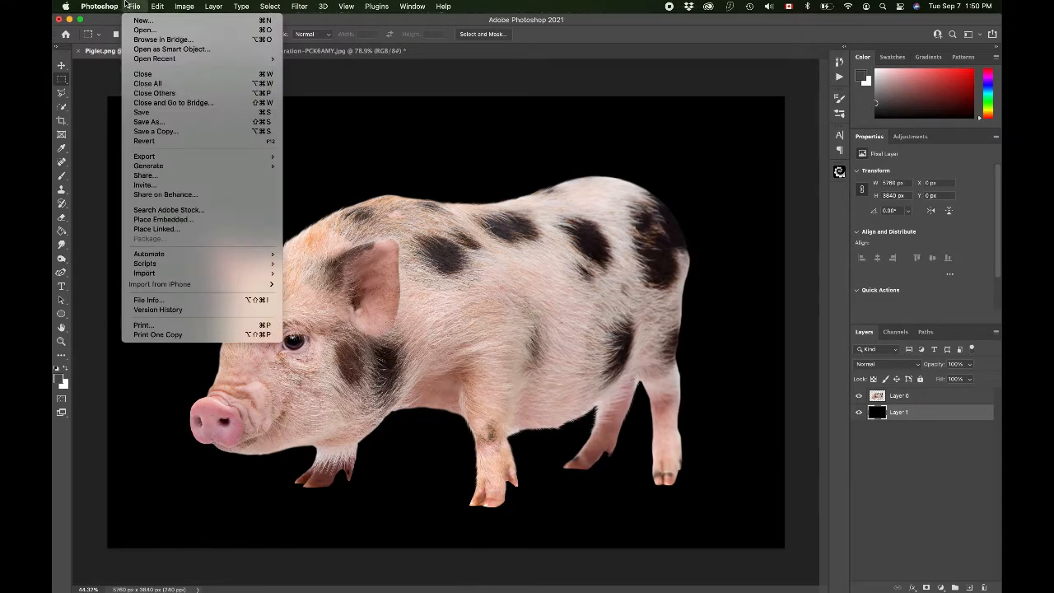
{"action": "left_click", "coordinate": [160, 122]}
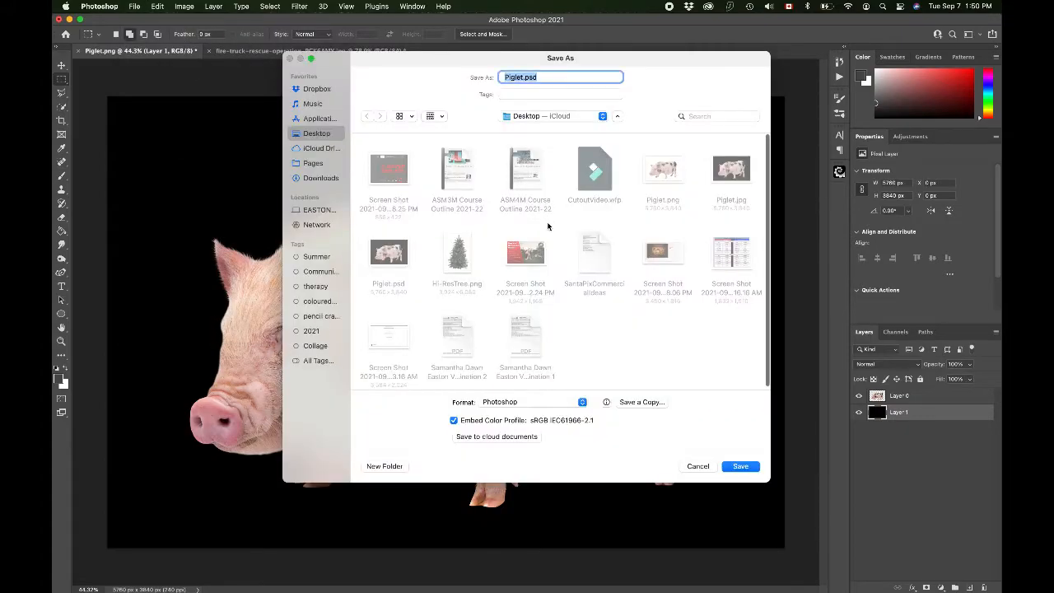
{"action": "left_click", "coordinate": [506, 403]}
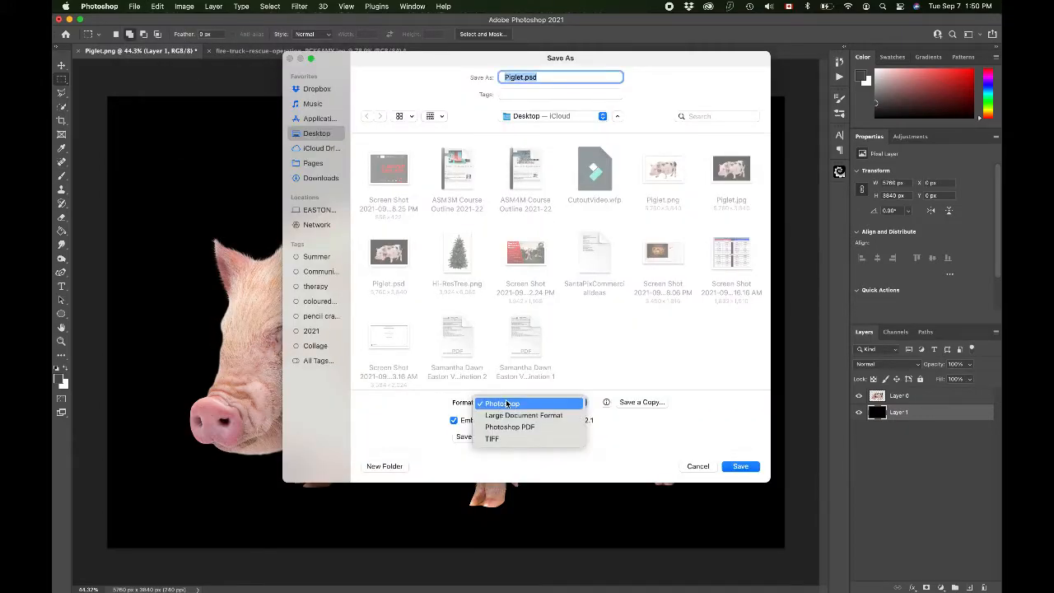
{"action": "left_click", "coordinate": [597, 371]}
{"action": "left_click", "coordinate": [692, 466]}
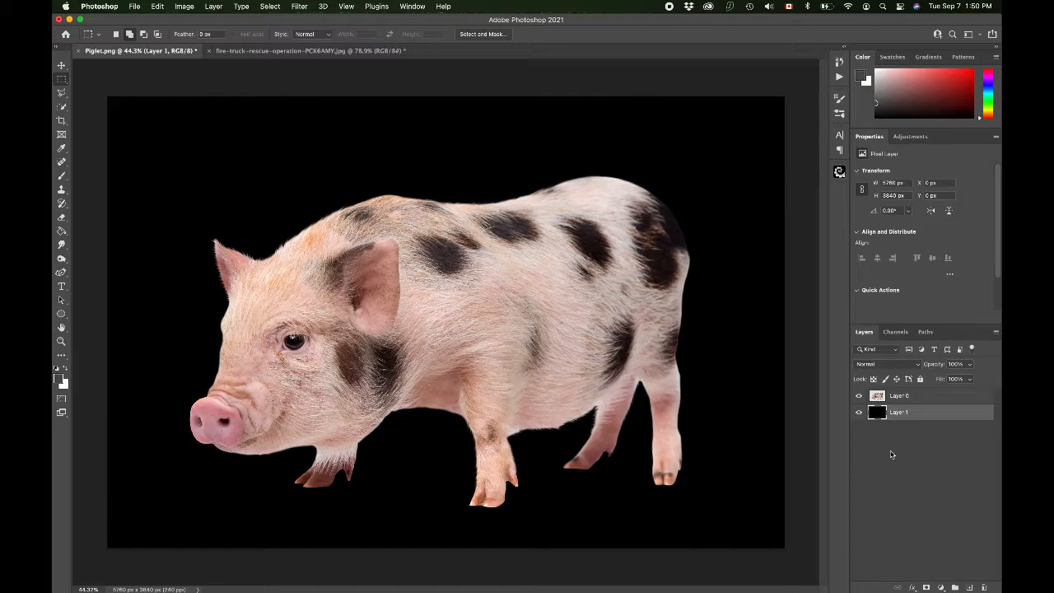
{"action": "left_click", "coordinate": [860, 414]}
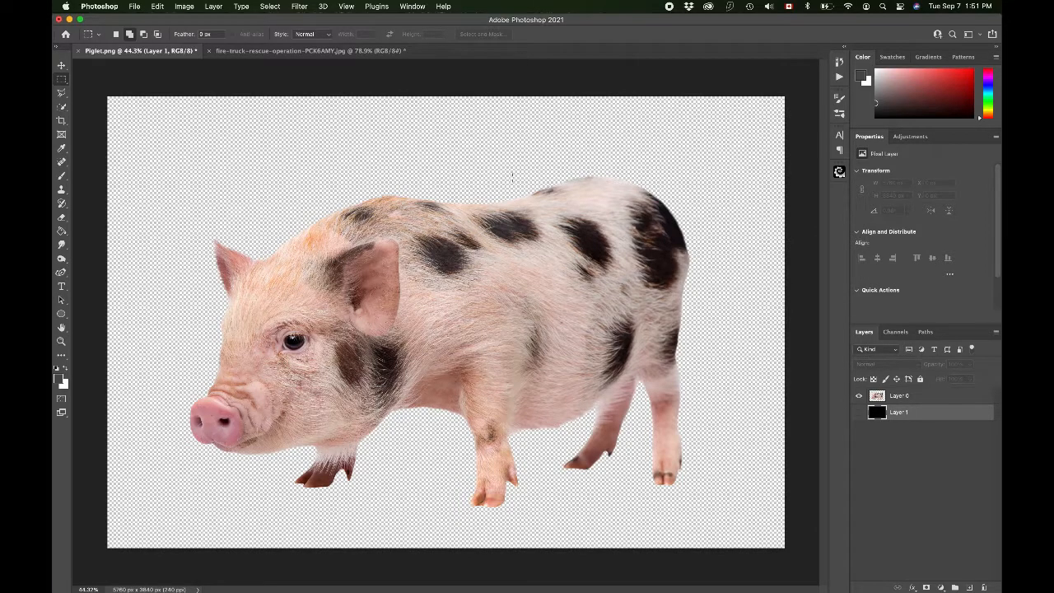
{"action": "left_click", "coordinate": [132, 6]}
{"action": "left_click", "coordinate": [172, 123]}
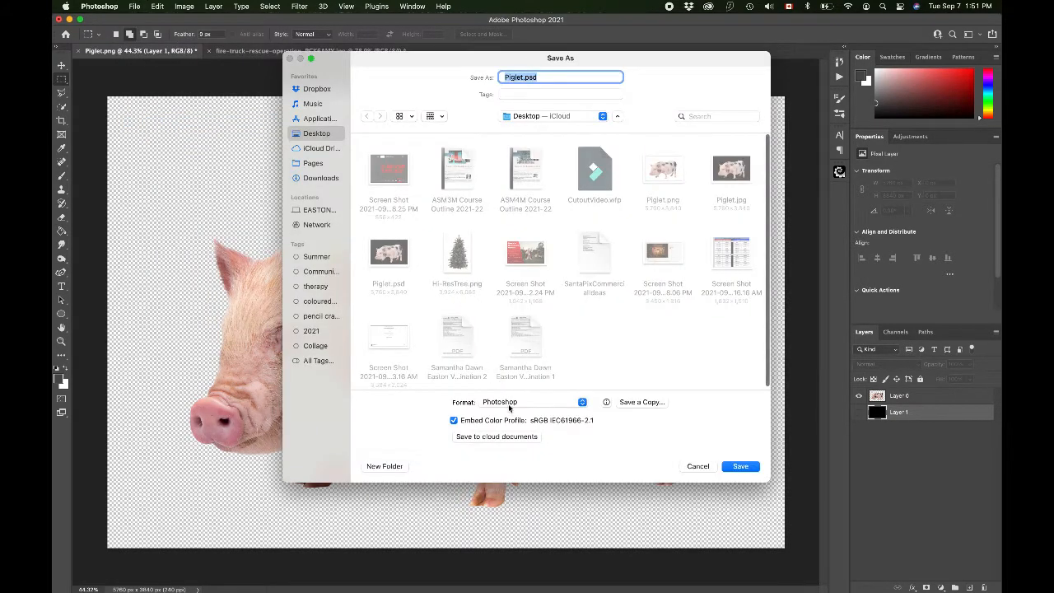
{"action": "left_click", "coordinate": [508, 403]}
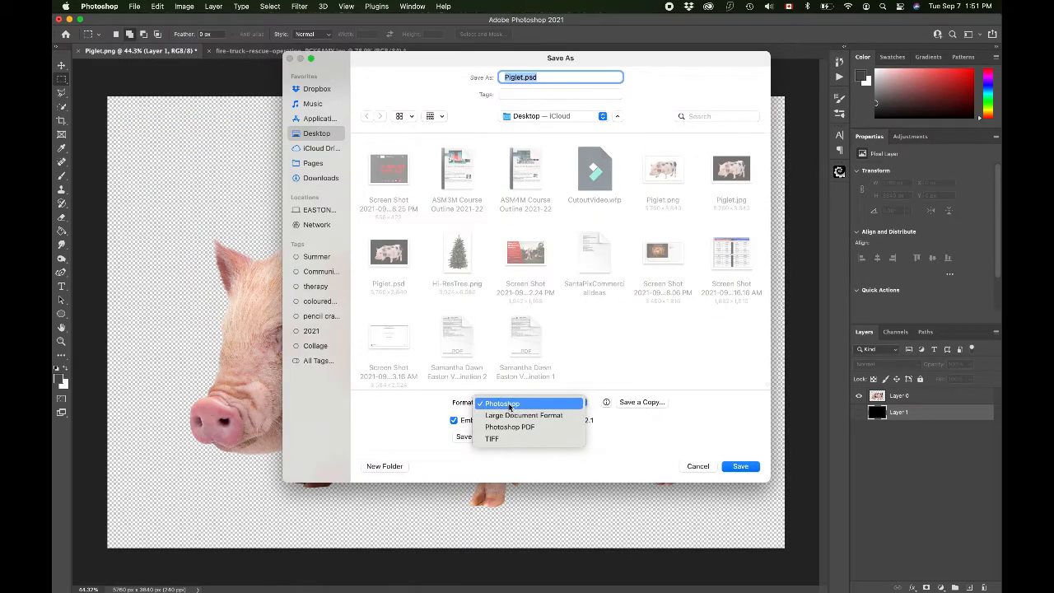
{"action": "left_click", "coordinate": [676, 441]}
{"action": "left_click", "coordinate": [692, 466]}
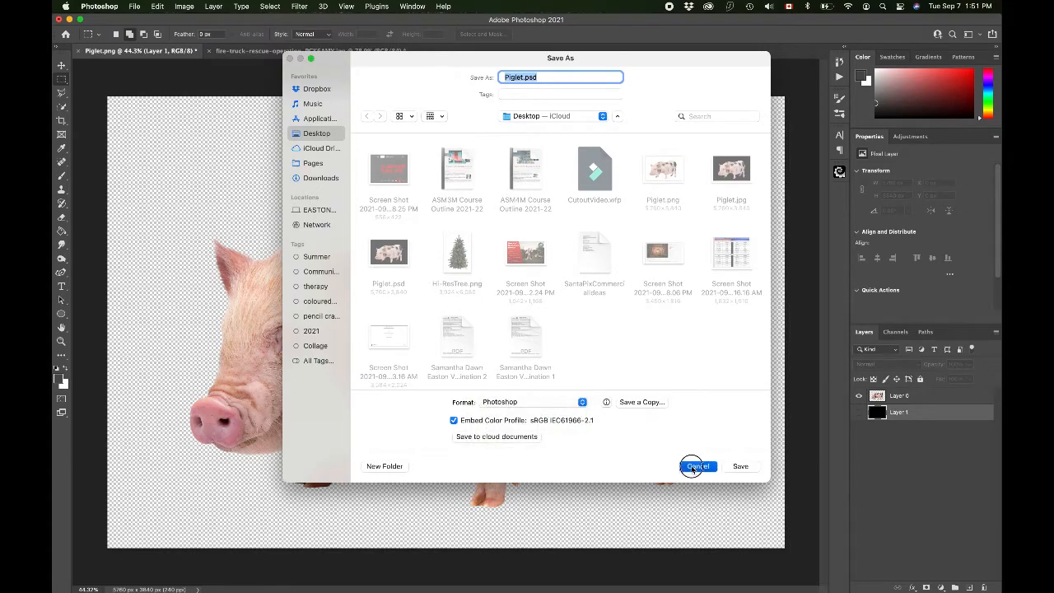
{"action": "left_click", "coordinate": [206, 5]}
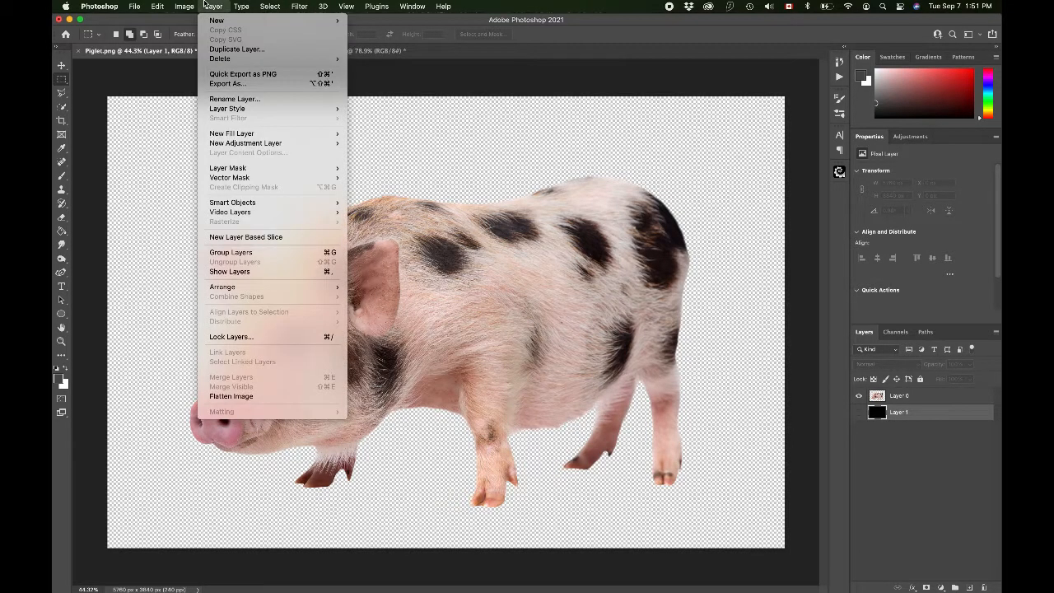
{"action": "left_click", "coordinate": [206, 6]}
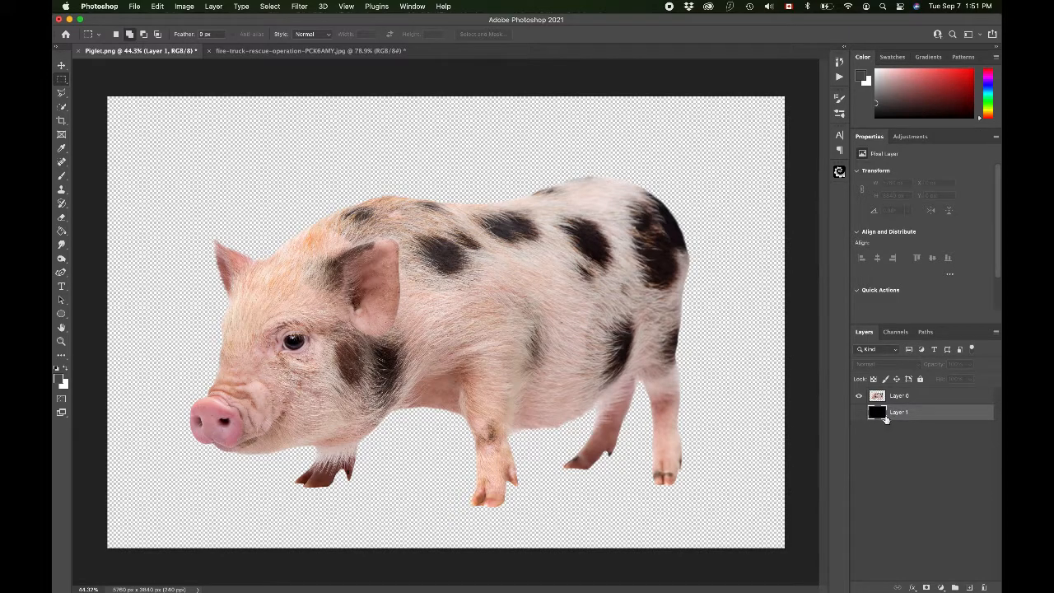
{"action": "left_click", "coordinate": [859, 413]}
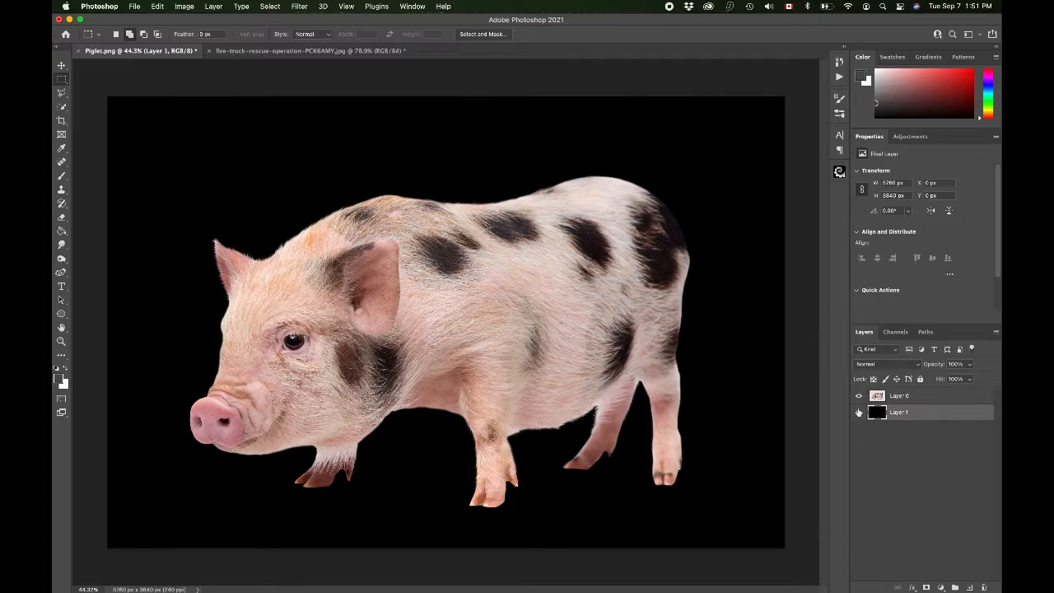
Step: Flatten the image into a single background layer
{"action": "left_click", "coordinate": [214, 5]}
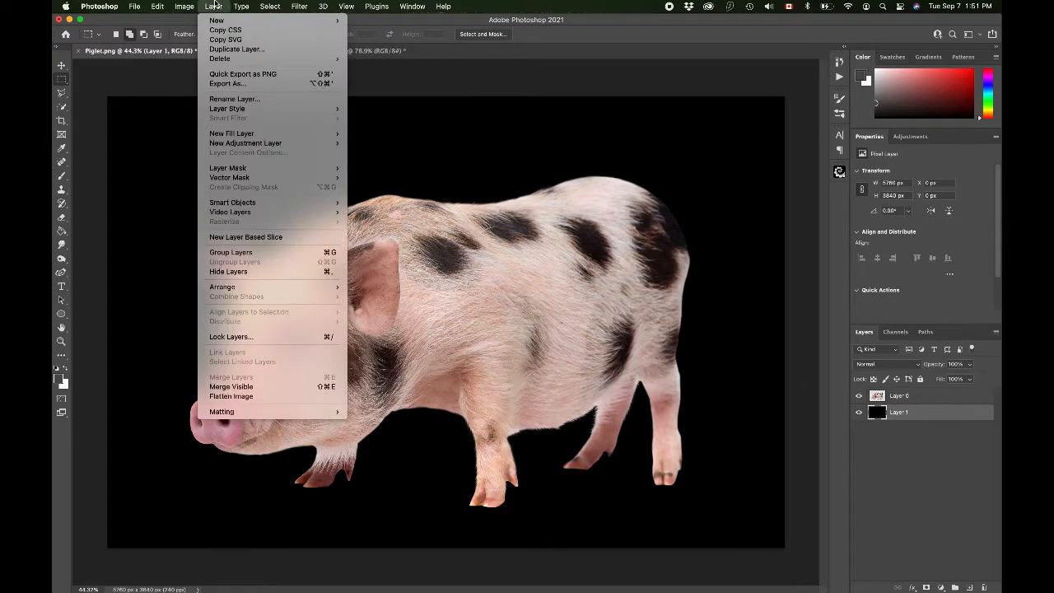
{"action": "left_click", "coordinate": [247, 395]}
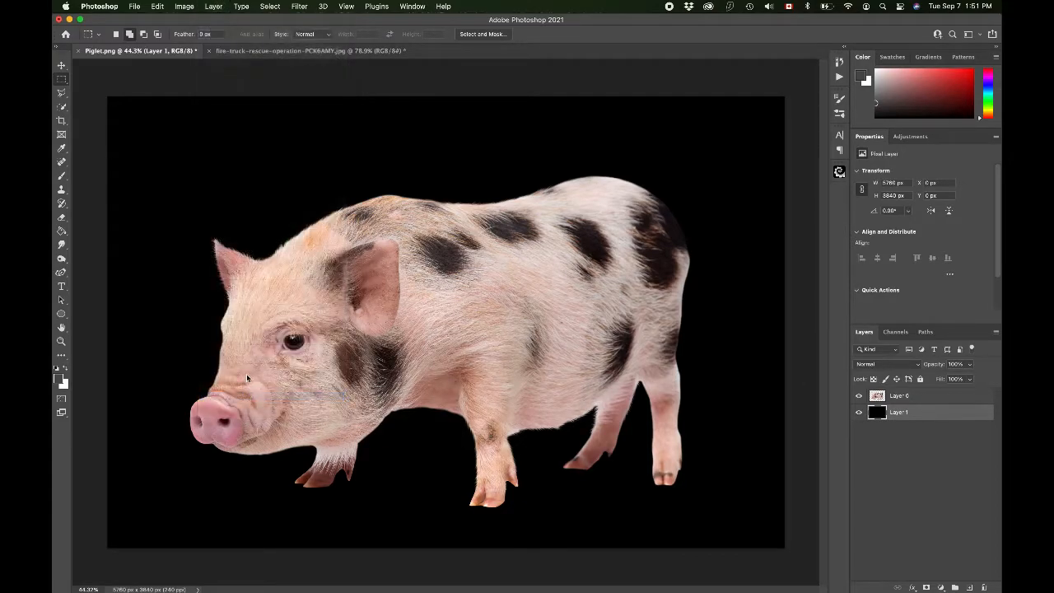
Step: Save the image as Piglet.jpg in JPEG format at quality 12, replacing the existing file
{"action": "left_click", "coordinate": [135, 6]}
{"action": "left_click", "coordinate": [150, 121]}
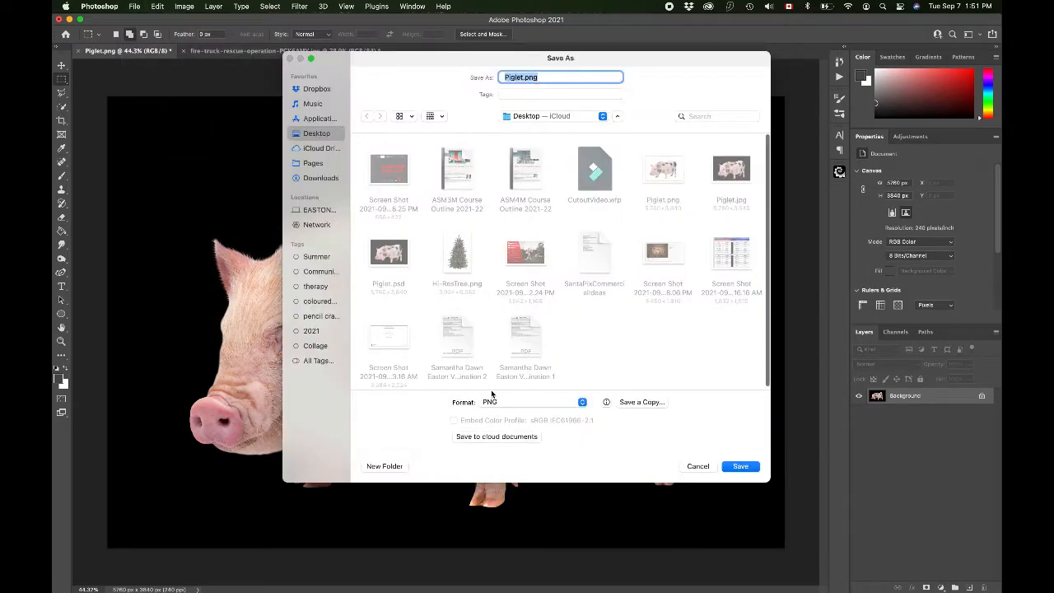
{"action": "left_click", "coordinate": [492, 403]}
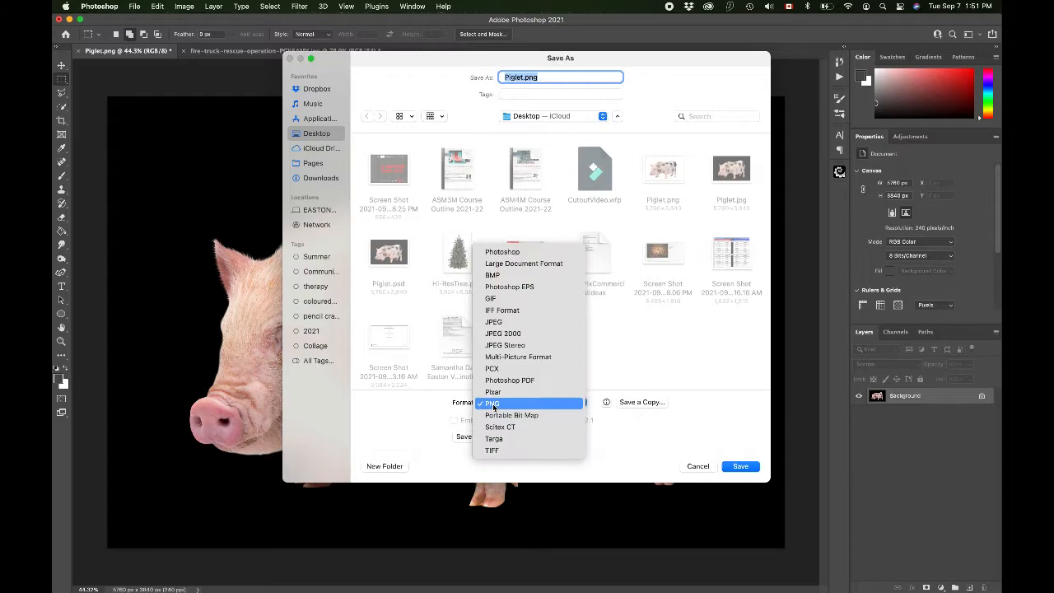
{"action": "left_click", "coordinate": [510, 322]}
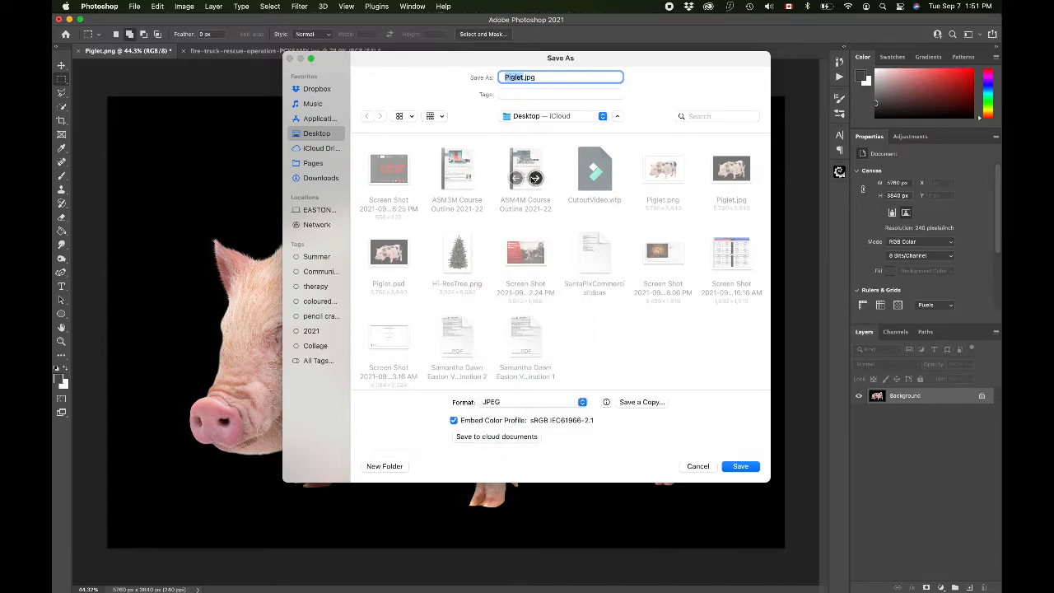
{"action": "left_click", "coordinate": [739, 466]}
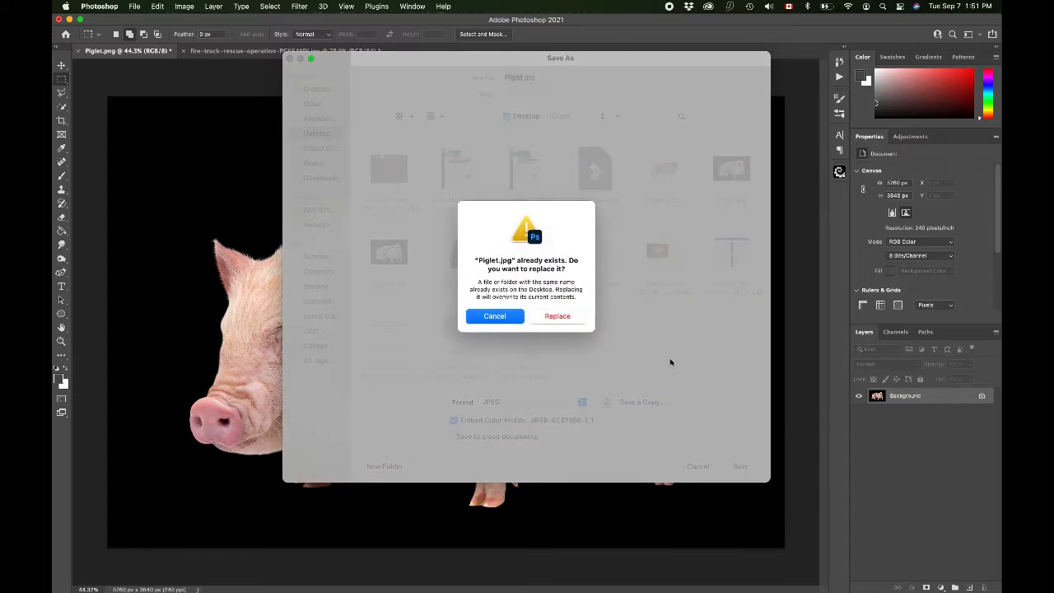
{"action": "left_click", "coordinate": [556, 319]}
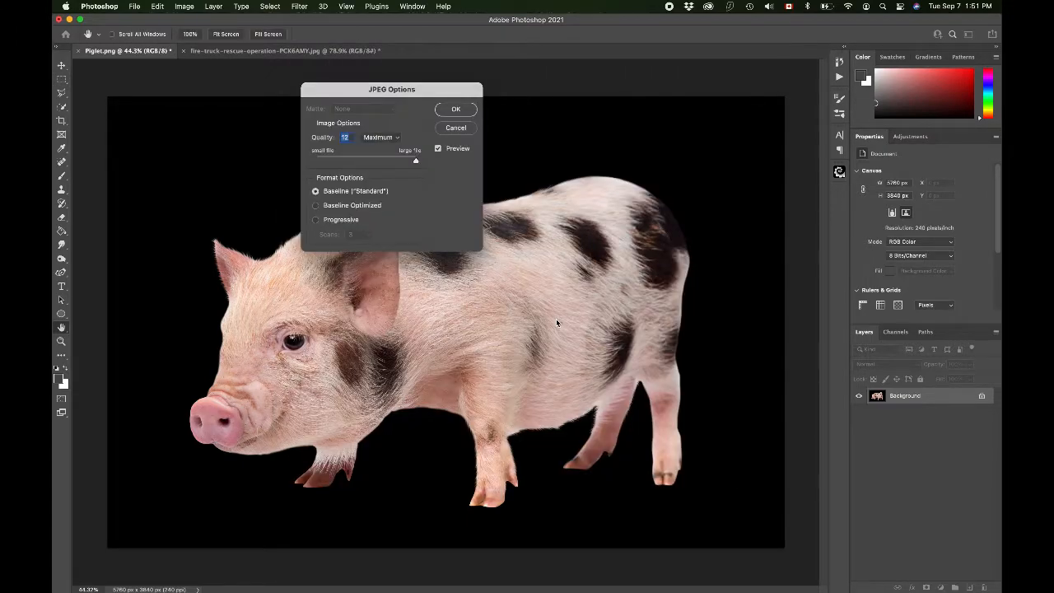
{"action": "left_click", "coordinate": [456, 110]}
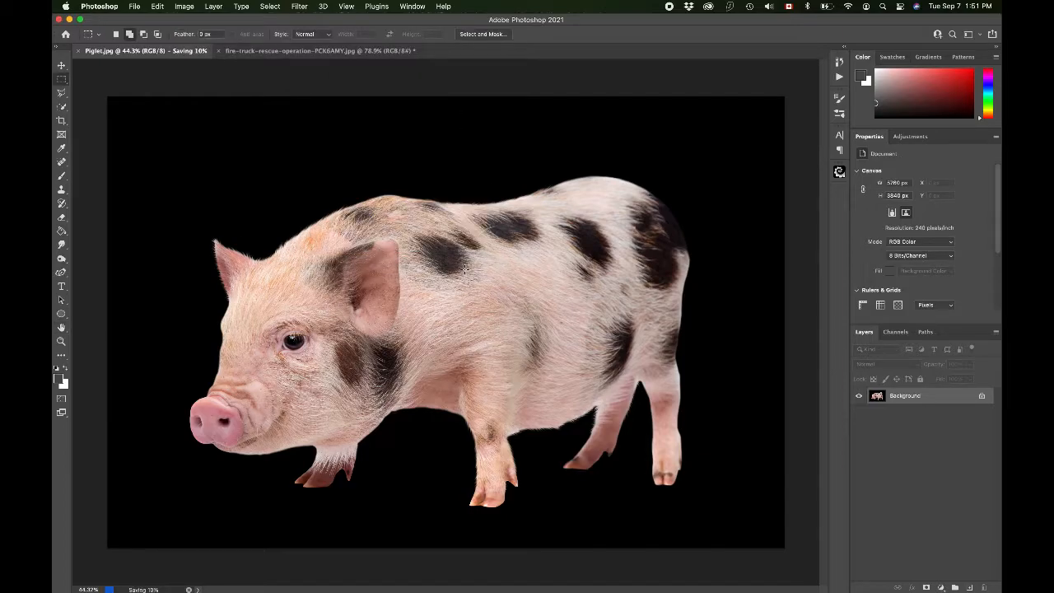
Step: Inspect the pig's fur edges against the black background up close
{"action": "key", "text": "super+plus"}
{"action": "key", "text": "super+plus"}
{"action": "key", "text": "super+plus"}
{"action": "scroll", "coordinate": [464, 269], "scroll_direction": "left", "scroll_amount": 7}
{"action": "scroll", "coordinate": [464, 269], "scroll_direction": "up", "scroll_amount": 3}
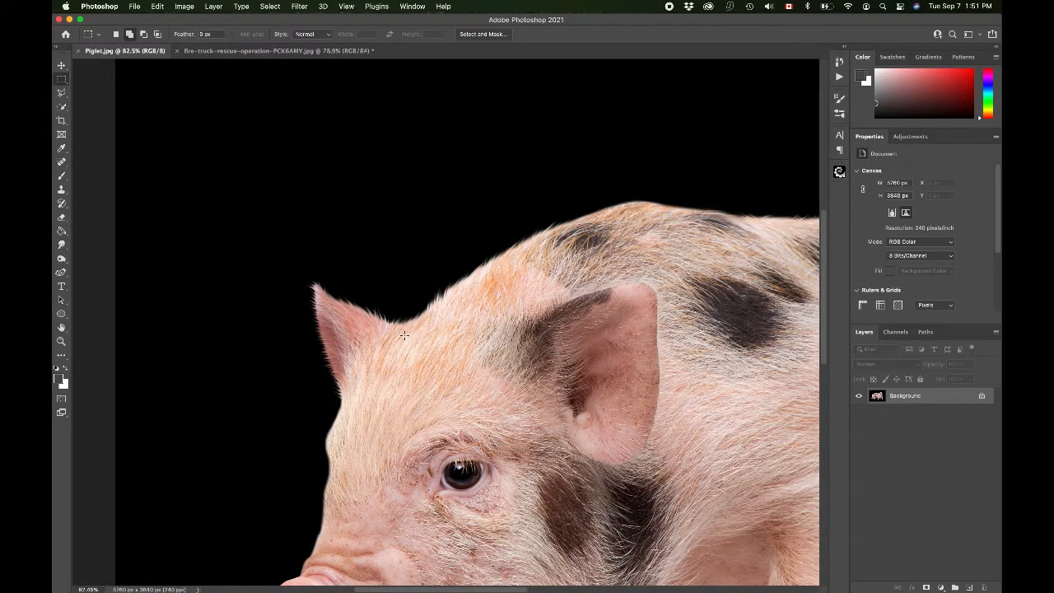
{"action": "scroll", "coordinate": [403, 335], "scroll_direction": "right", "scroll_amount": 5}
{"action": "scroll", "coordinate": [403, 335], "scroll_direction": "down", "scroll_amount": 2}
{"action": "scroll", "coordinate": [405, 336], "scroll_direction": "right", "scroll_amount": 9}
{"action": "scroll", "coordinate": [405, 336], "scroll_direction": "down", "scroll_amount": 2}
{"action": "scroll", "coordinate": [405, 336], "scroll_direction": "left", "scroll_amount": 6}
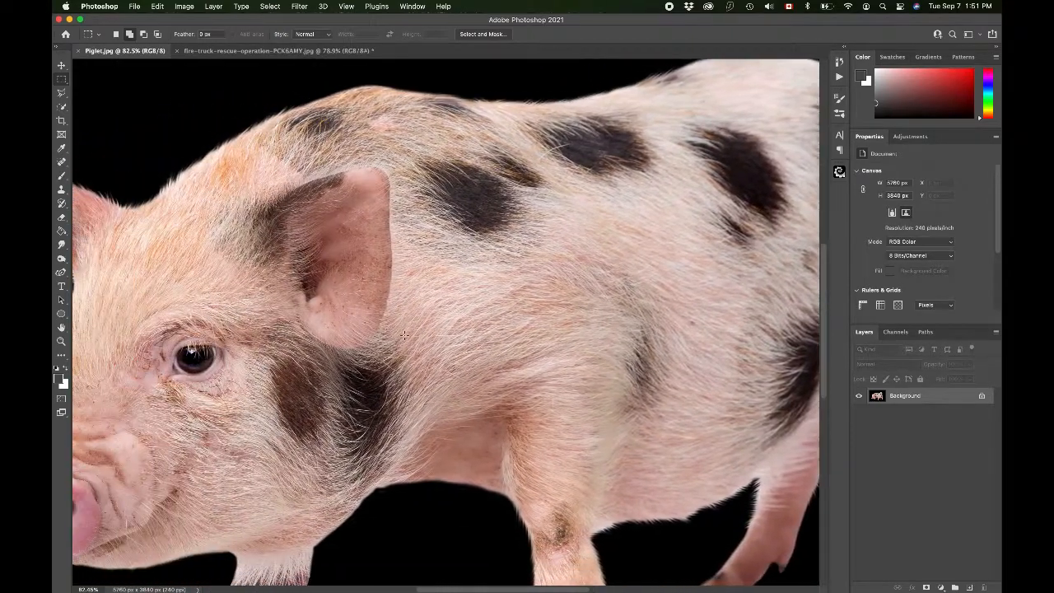
{"action": "key", "text": "super+minus"}
{"action": "key", "text": "super+minus"}
{"action": "scroll", "coordinate": [405, 337], "scroll_direction": "down", "scroll_amount": 2}
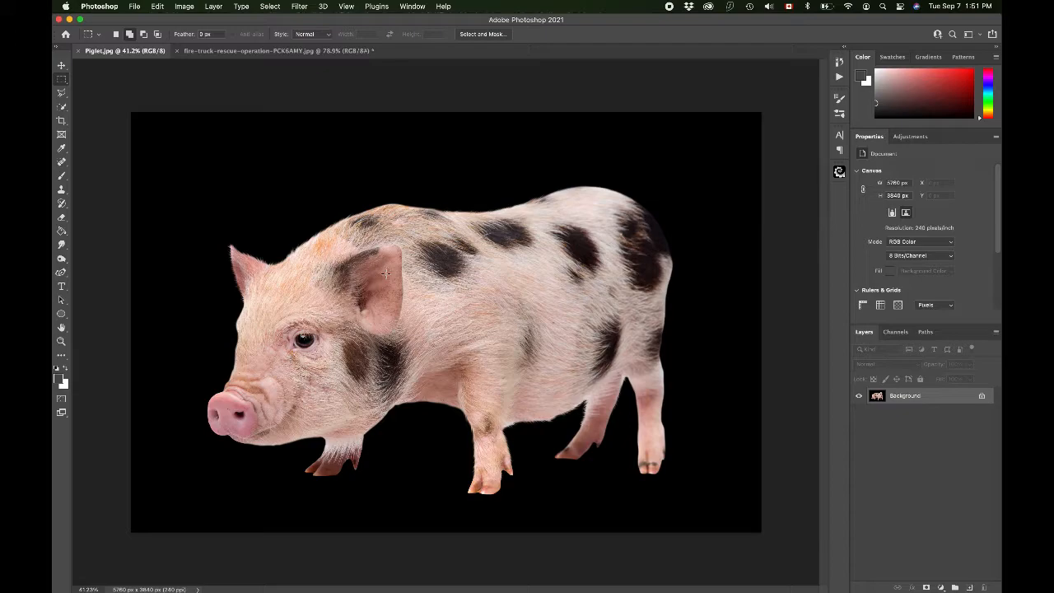
Step: Undo the flattening and delete the black background layer
{"action": "key", "text": "super+z"}
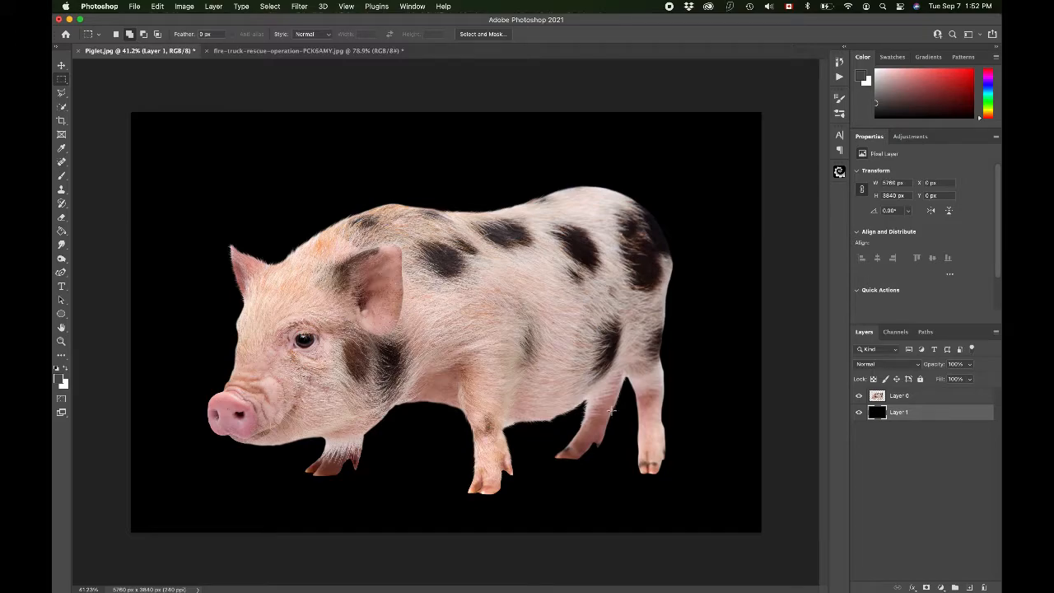
{"action": "left_click", "coordinate": [859, 412]}
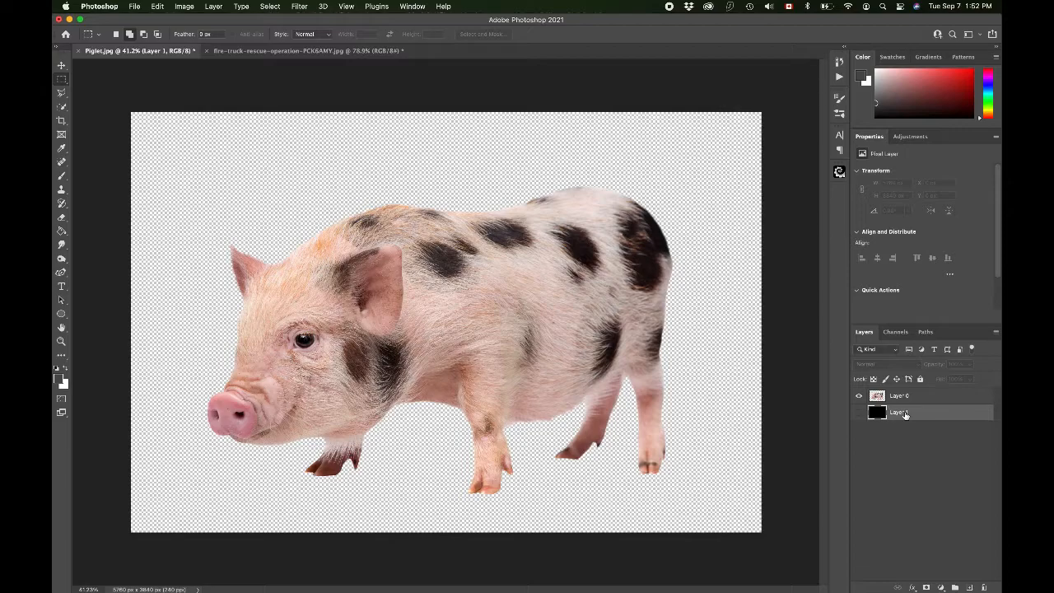
{"action": "key", "text": "Delete"}
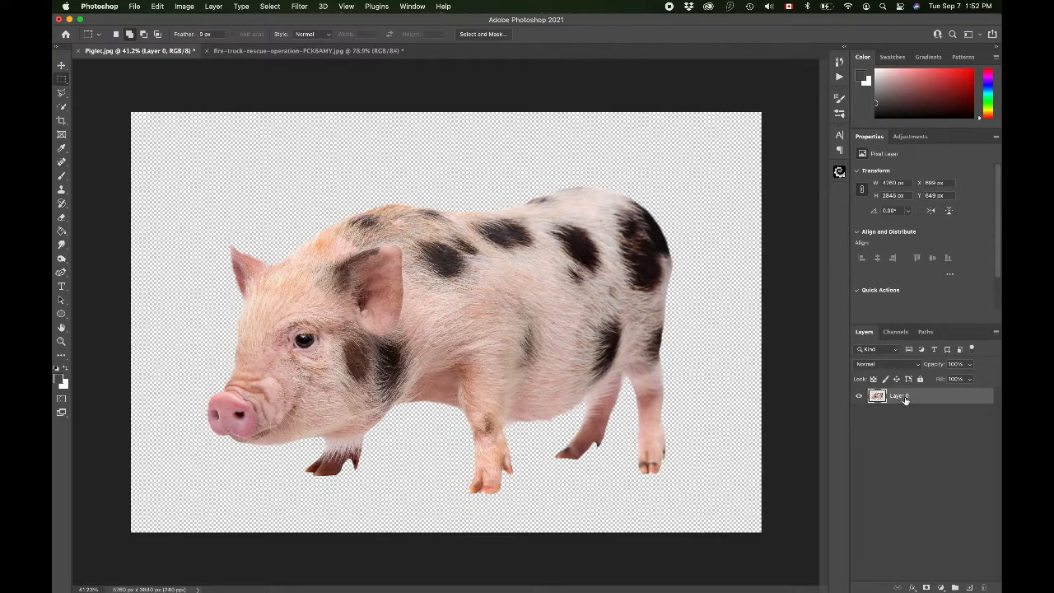
Step: Save the image as Piglet.png in PNG format with large file size, replacing the existing file
{"action": "left_click", "coordinate": [133, 6]}
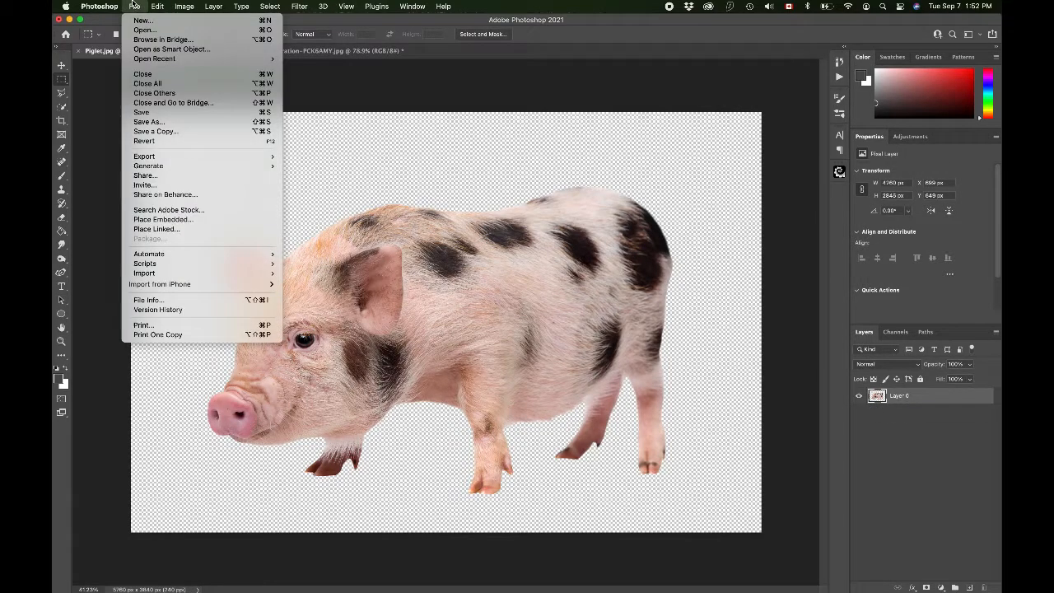
{"action": "left_click", "coordinate": [164, 121]}
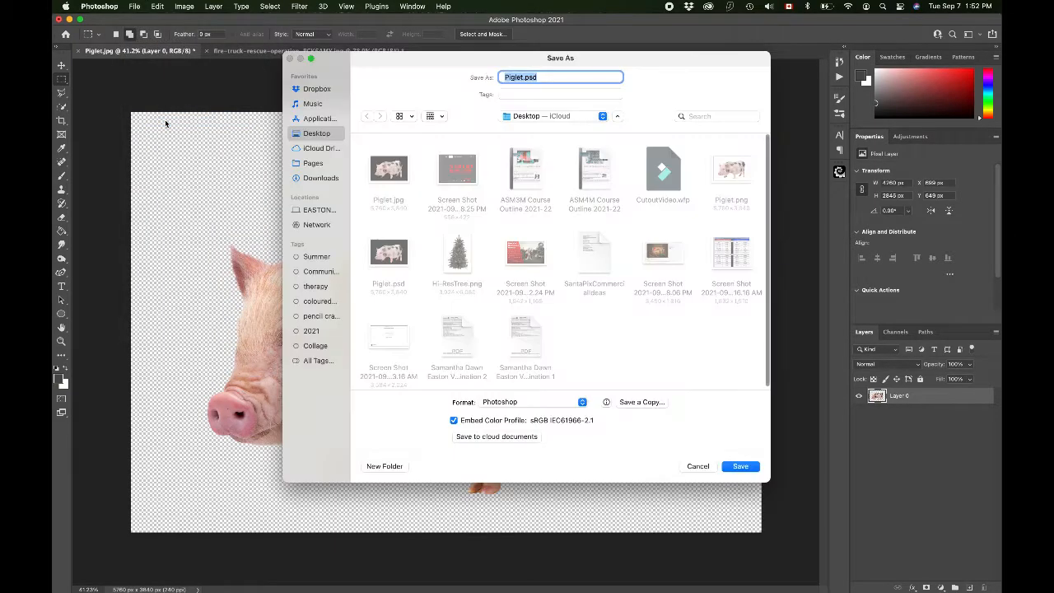
{"action": "left_click", "coordinate": [494, 403]}
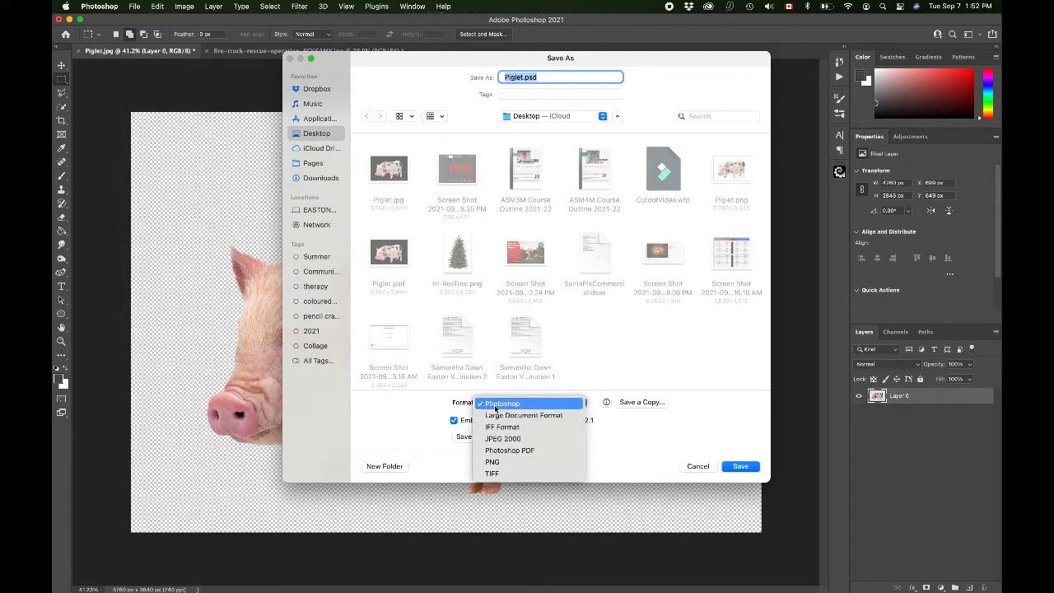
{"action": "left_click", "coordinate": [497, 462]}
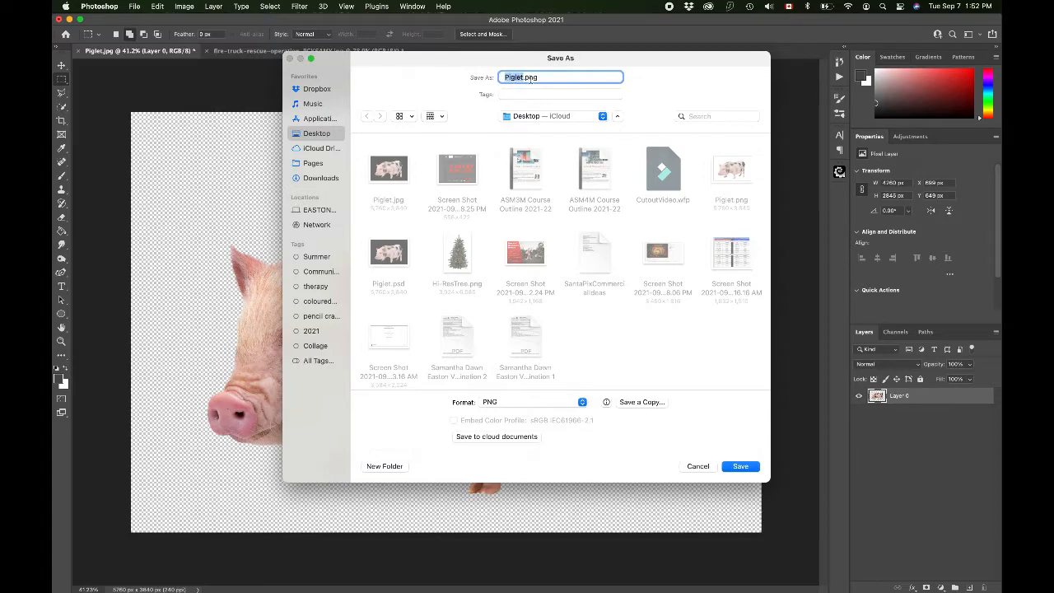
{"action": "left_click", "coordinate": [511, 401]}
{"action": "left_click", "coordinate": [511, 402]}
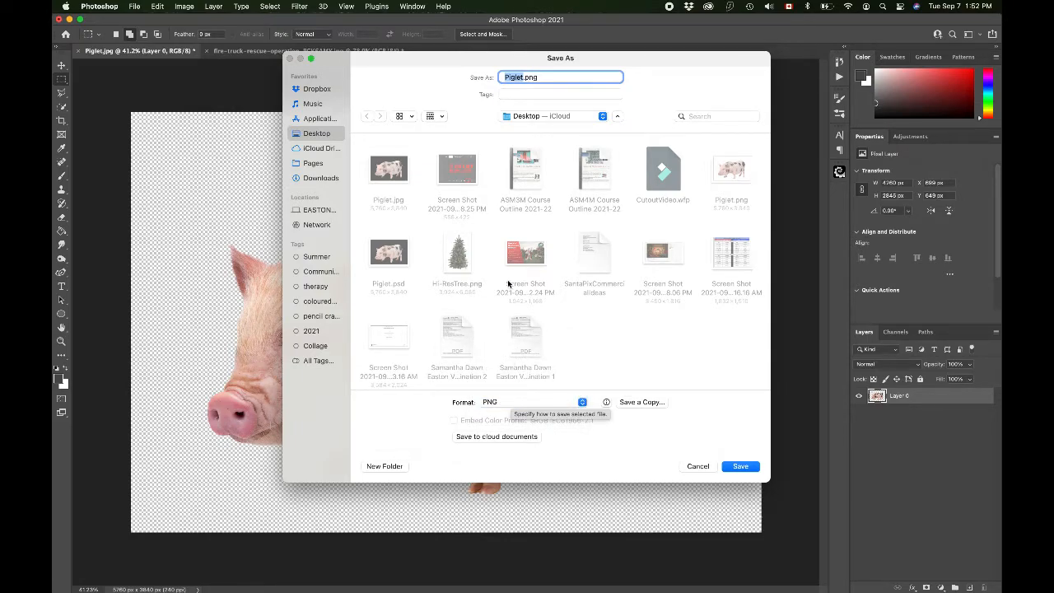
{"action": "left_click", "coordinate": [741, 466]}
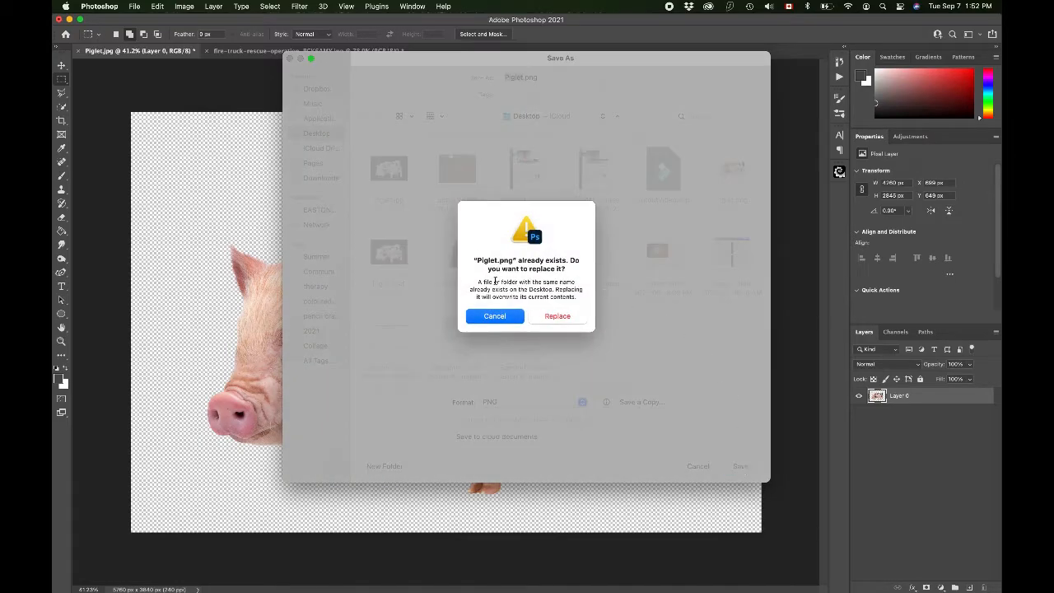
{"action": "left_click", "coordinate": [557, 306]}
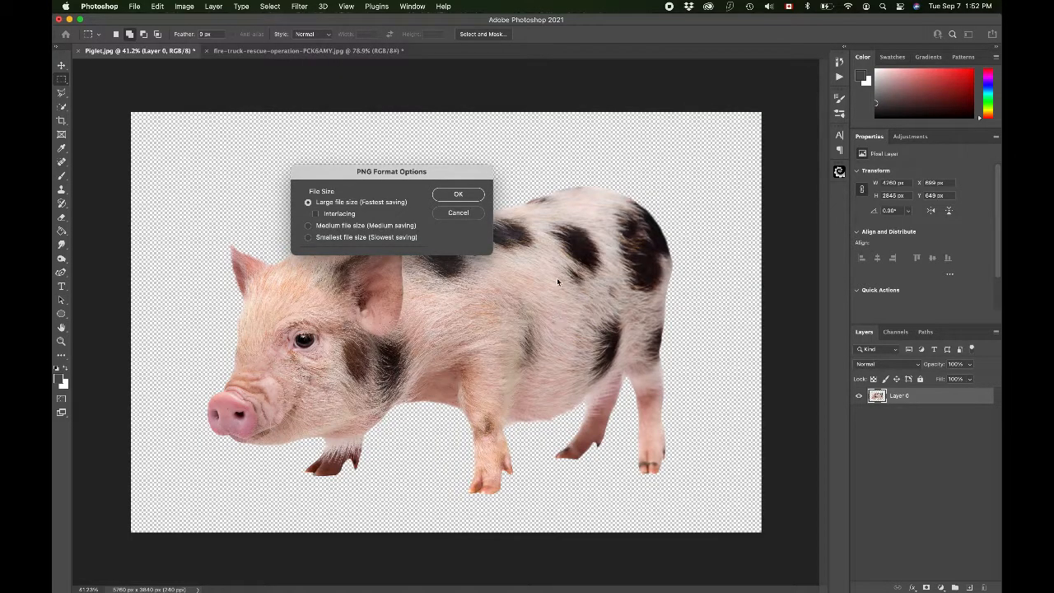
{"action": "left_click", "coordinate": [446, 194]}
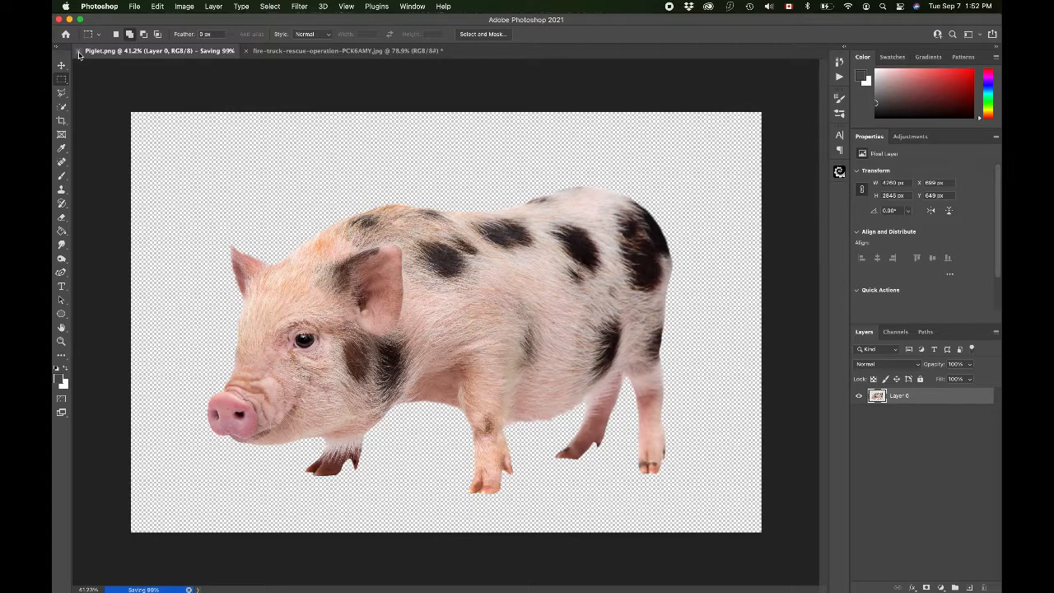
Step: Close the Piglet document and review the saved Piglet files on the Desktop in the Open dialog without opening any
{"action": "left_click", "coordinate": [79, 51]}
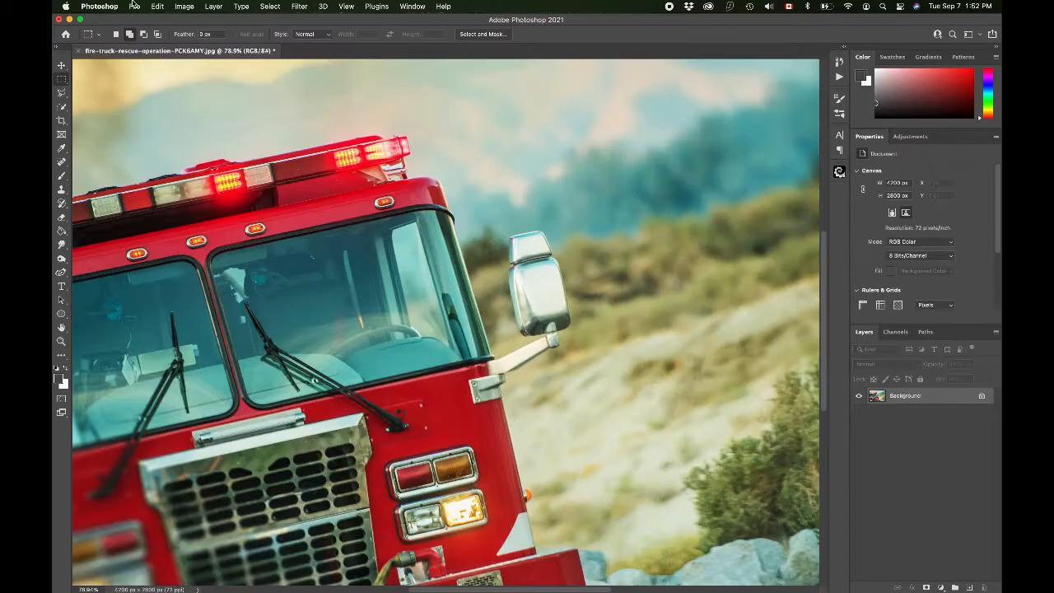
{"action": "left_click", "coordinate": [134, 6]}
{"action": "left_click", "coordinate": [142, 30]}
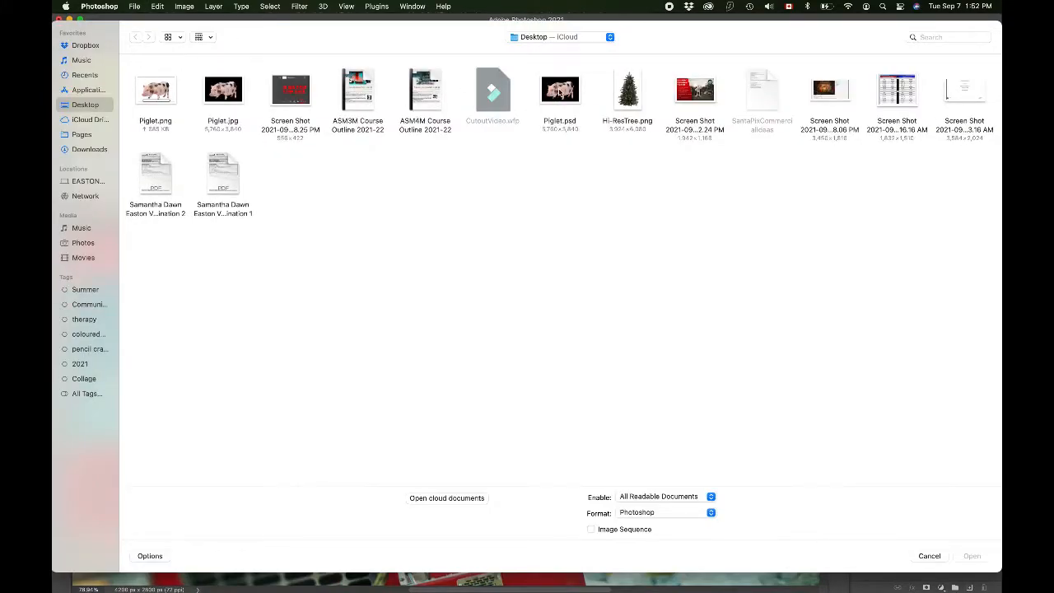
{"action": "left_click", "coordinate": [558, 95]}
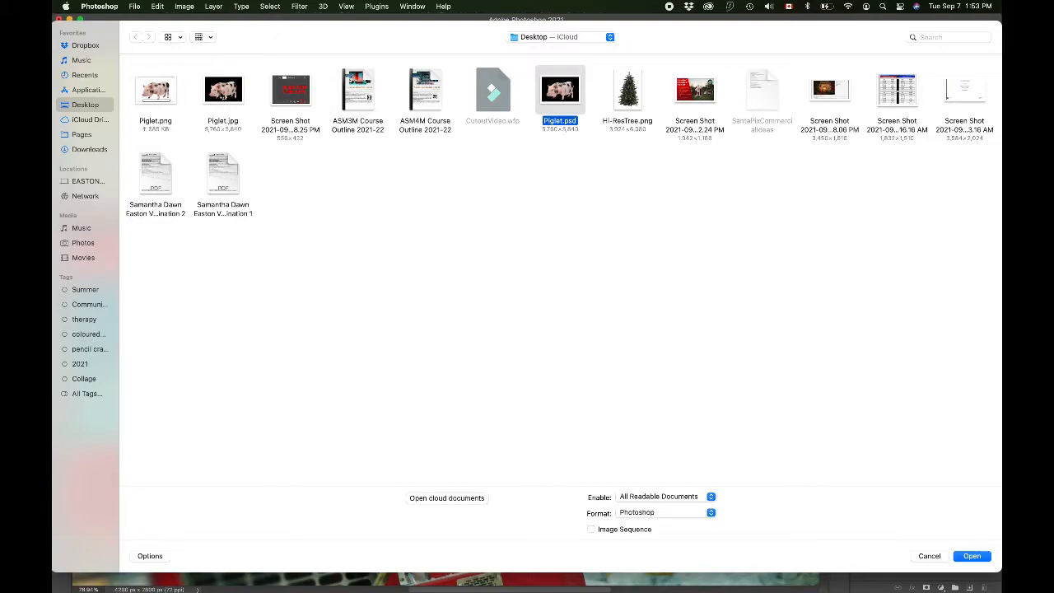
{"action": "left_click", "coordinate": [223, 94]}
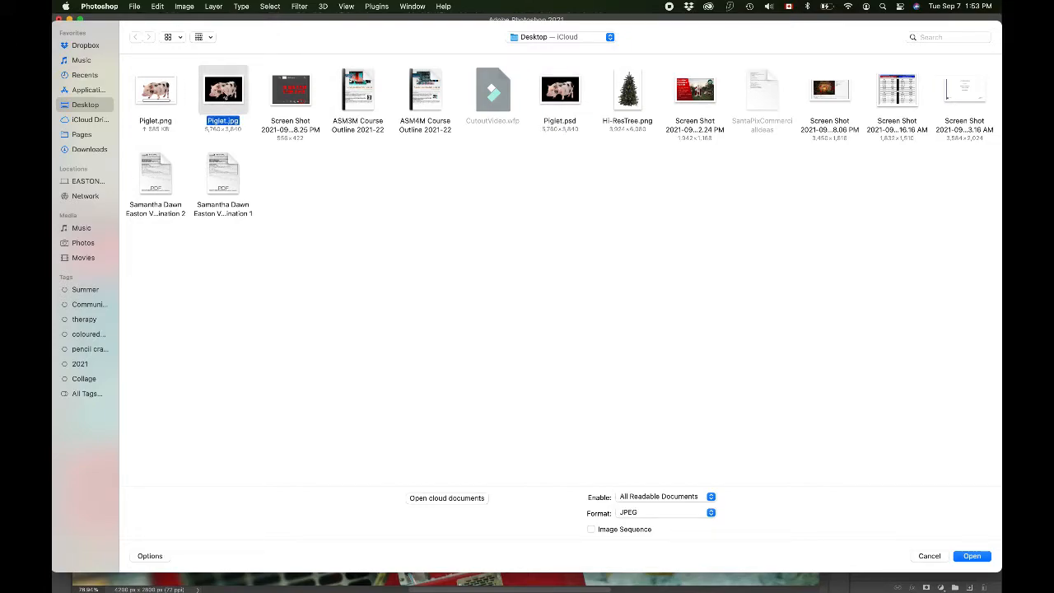
{"action": "left_click", "coordinate": [157, 94]}
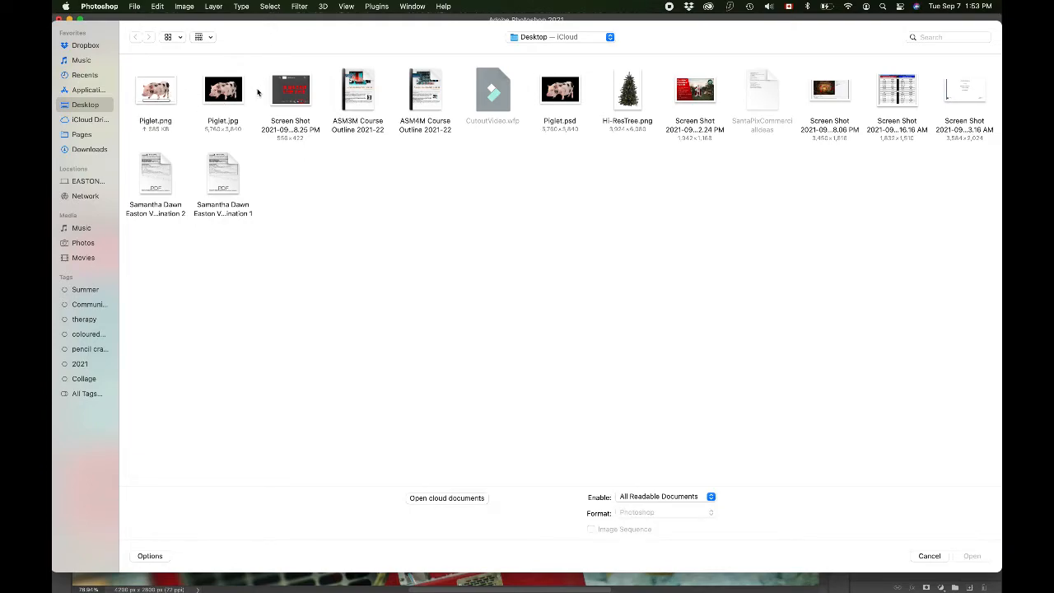
{"action": "left_click", "coordinate": [932, 559]}
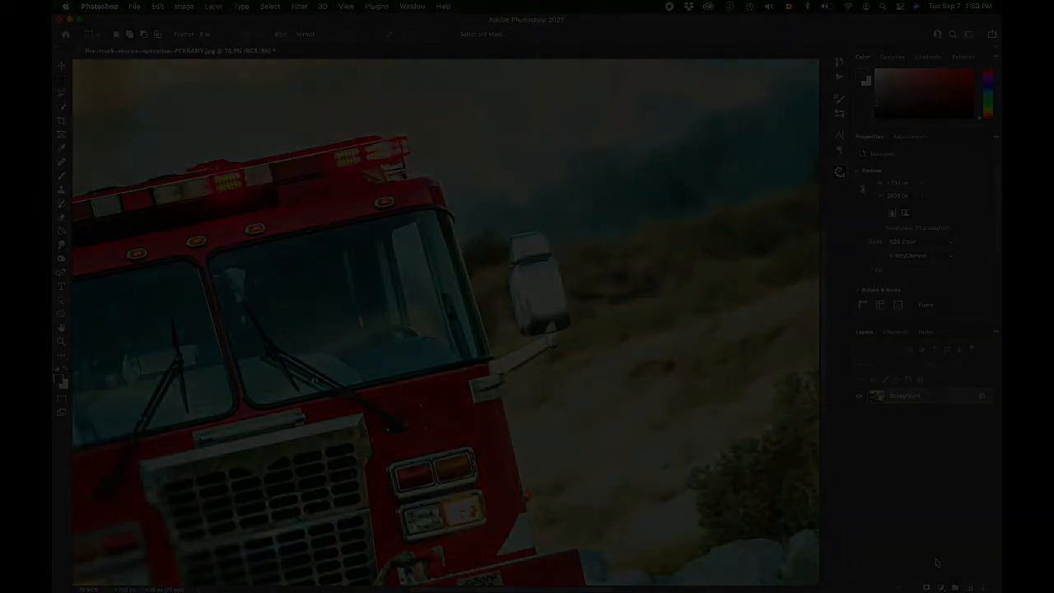